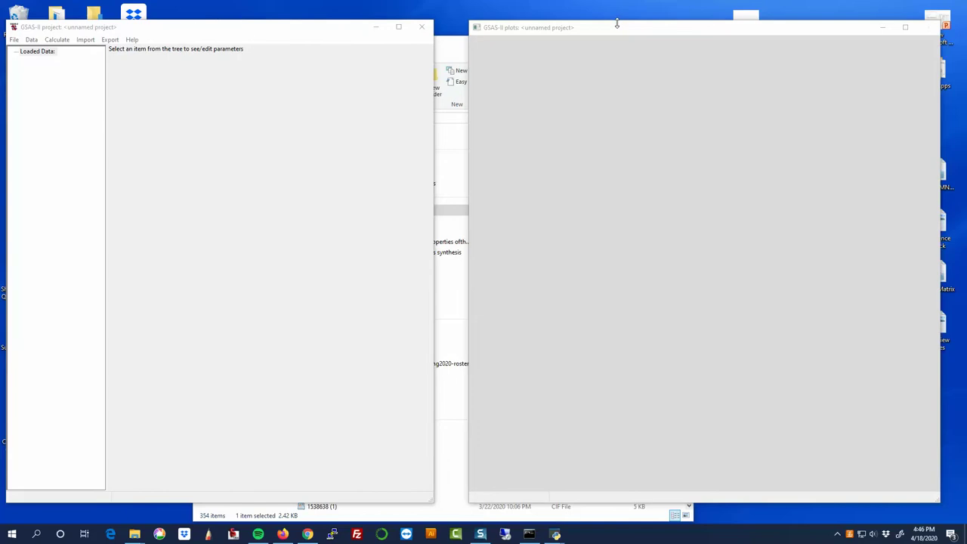
Bring the Downloads folder forward and select the 2019_02_06_Quartz RAW file.
click(452, 59)
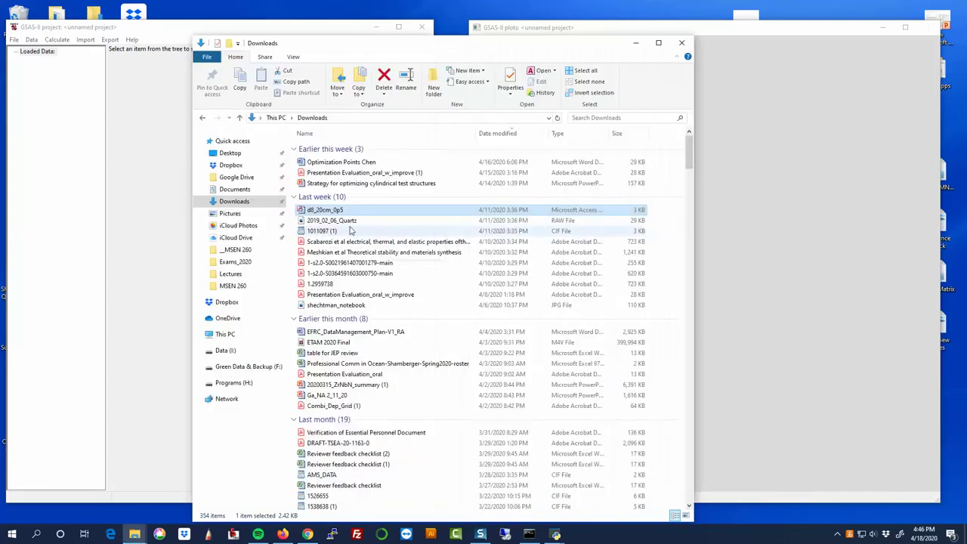
click(328, 222)
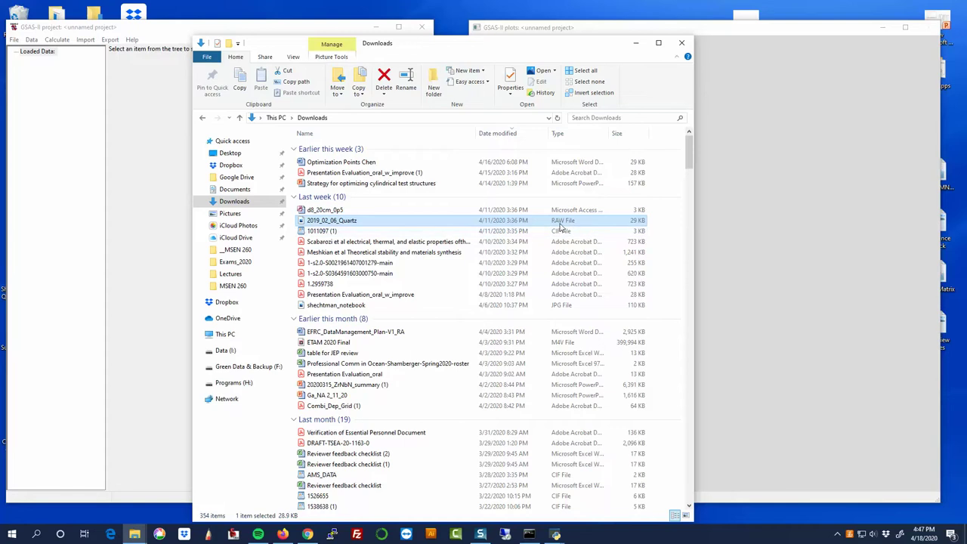
double_click(319, 232)
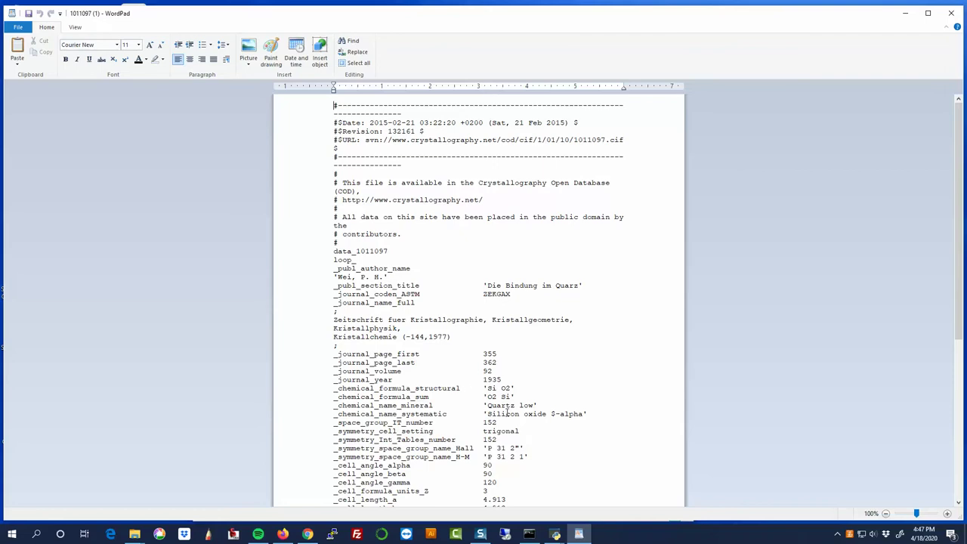
scroll(508, 410, down, 1)
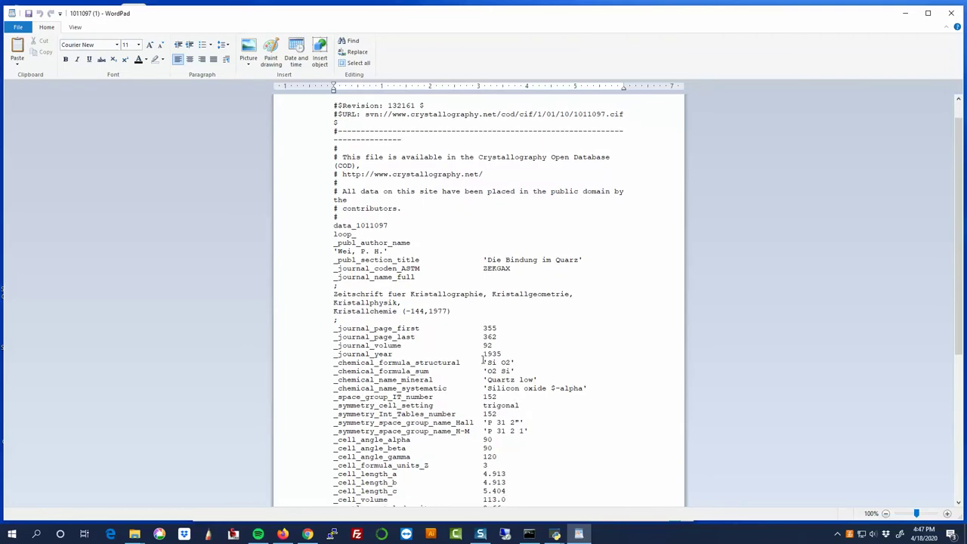
drag(483, 360, 518, 363)
click(949, 15)
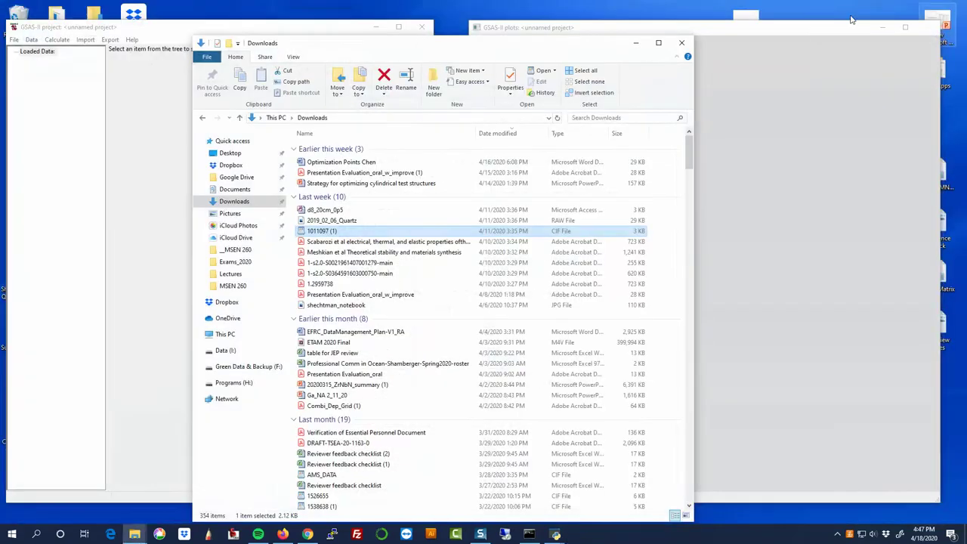
Import the 2019_02_06_Quartz scan as powder data from a Bruker RAW file.
click(319, 28)
click(556, 24)
click(31, 39)
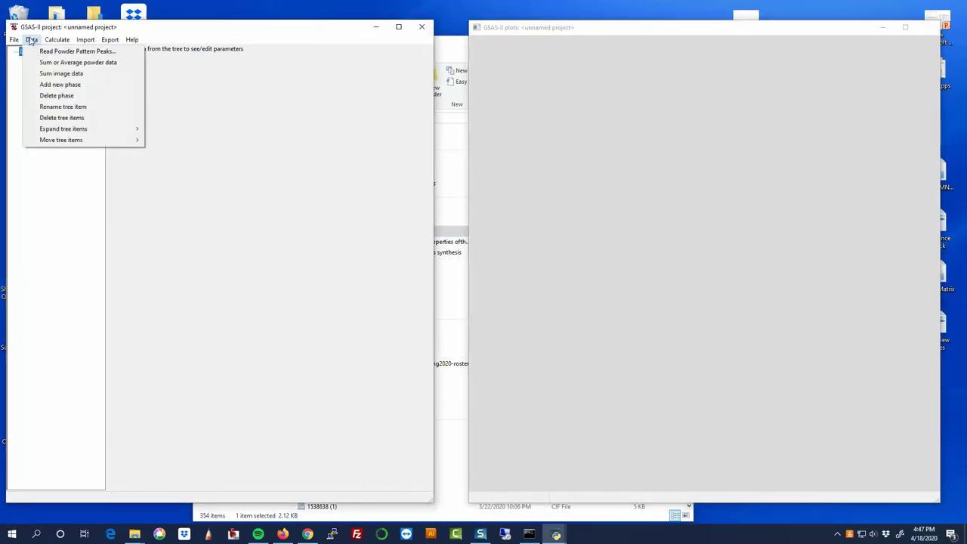
mouse_move(88, 39)
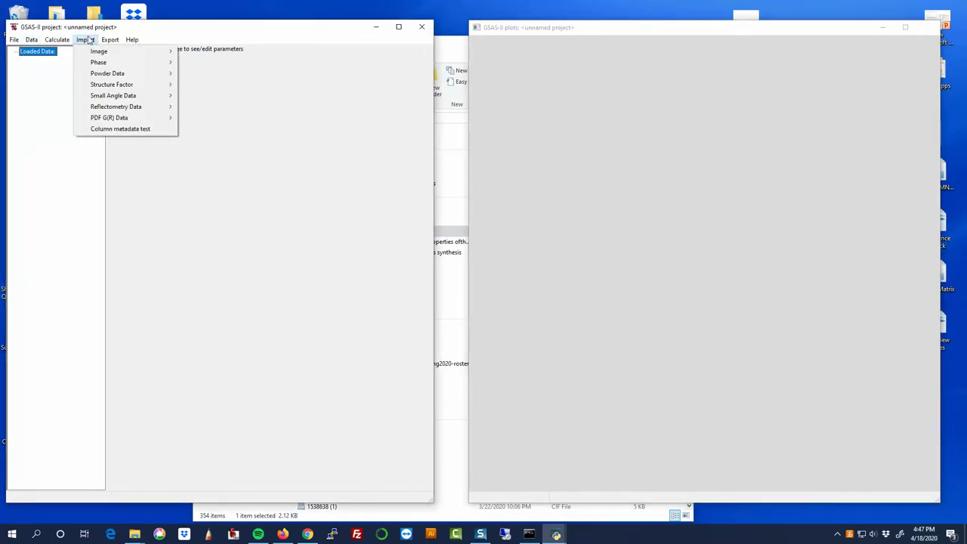
mouse_move(101, 75)
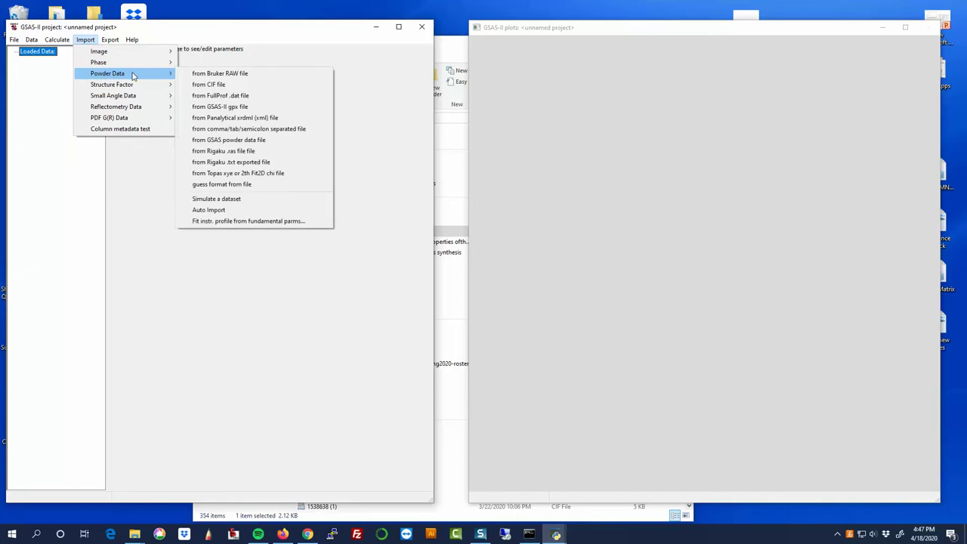
click(216, 76)
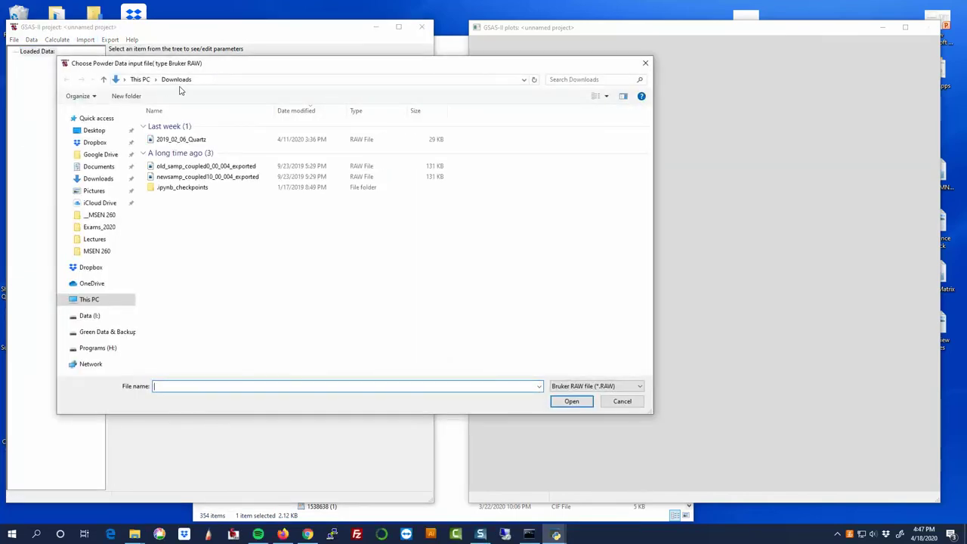
click(175, 142)
click(580, 402)
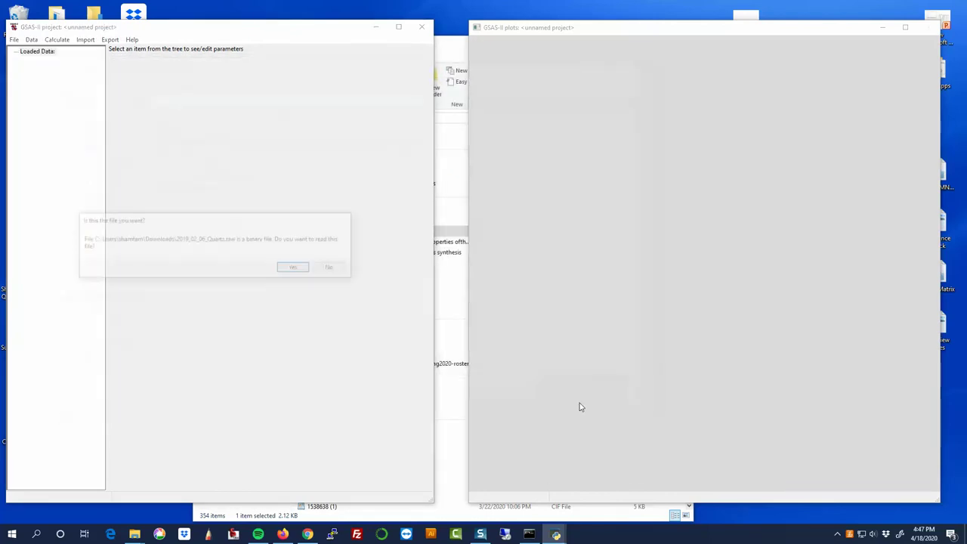
Confirm reading the scan and apply the default CuKa lab instrument parameters.
click(295, 268)
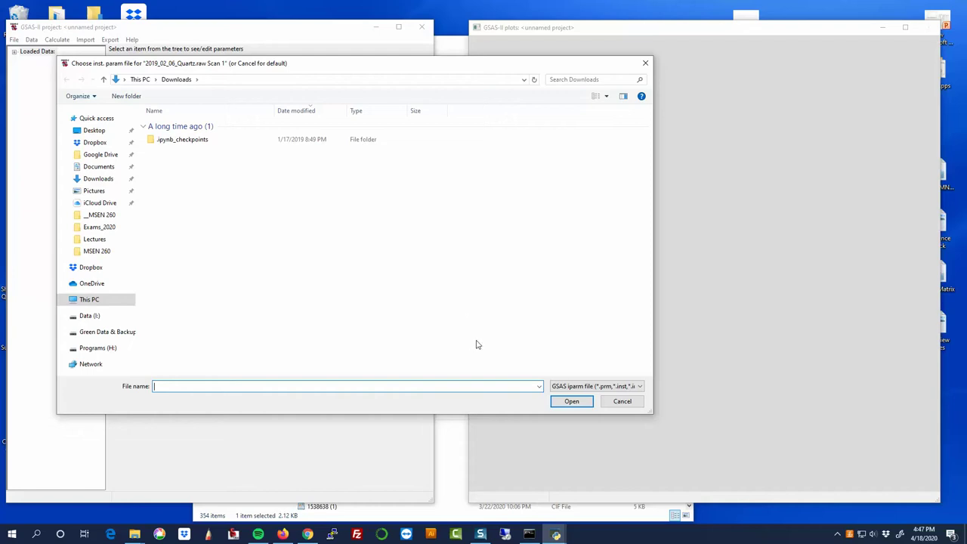
click(625, 403)
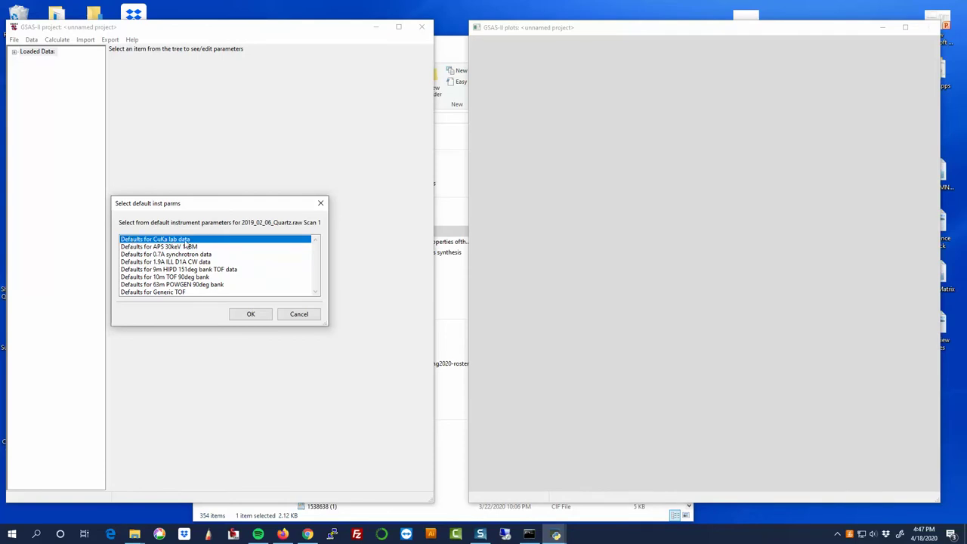
click(249, 322)
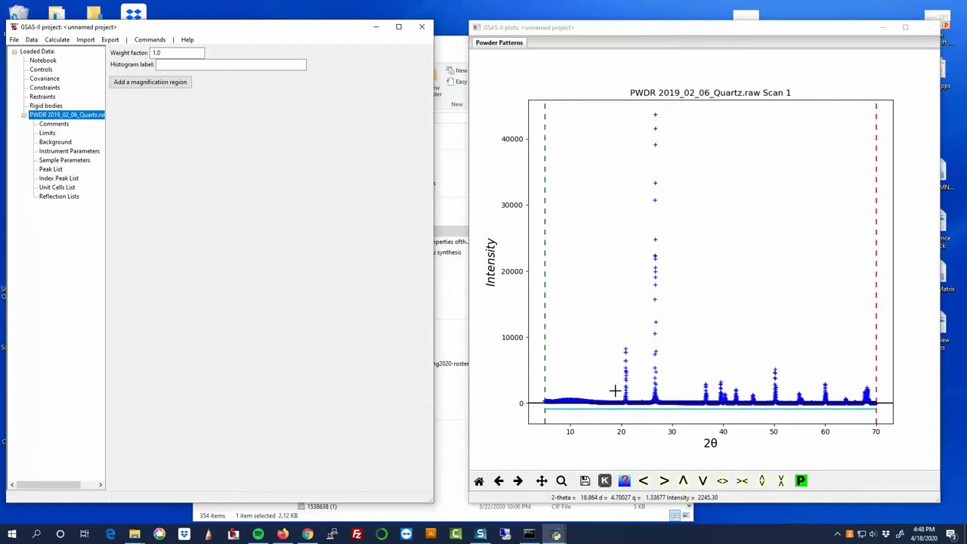
Inspect the low-angle hump, show the Limits page, and zoom on 2θ 13–26.
click(560, 481)
drag(559, 388, 605, 410)
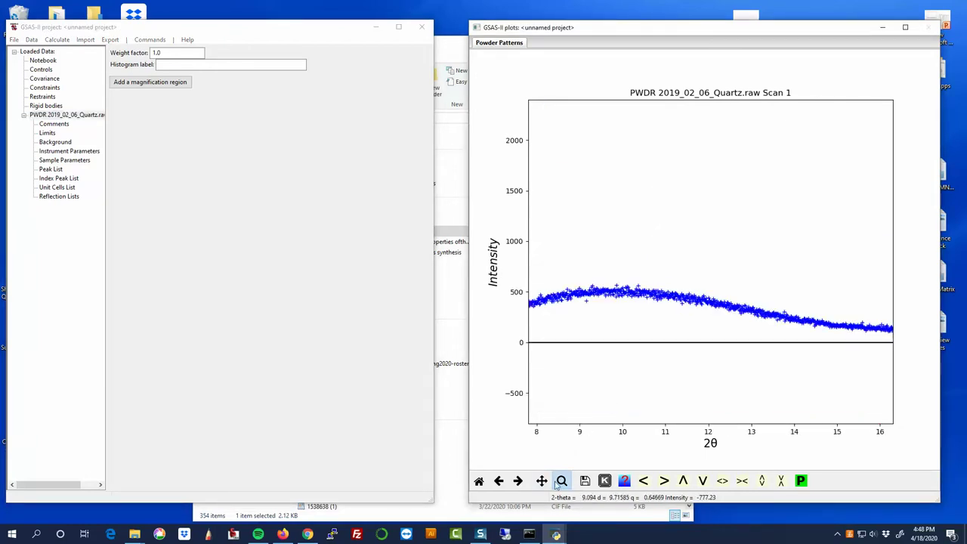
click(478, 481)
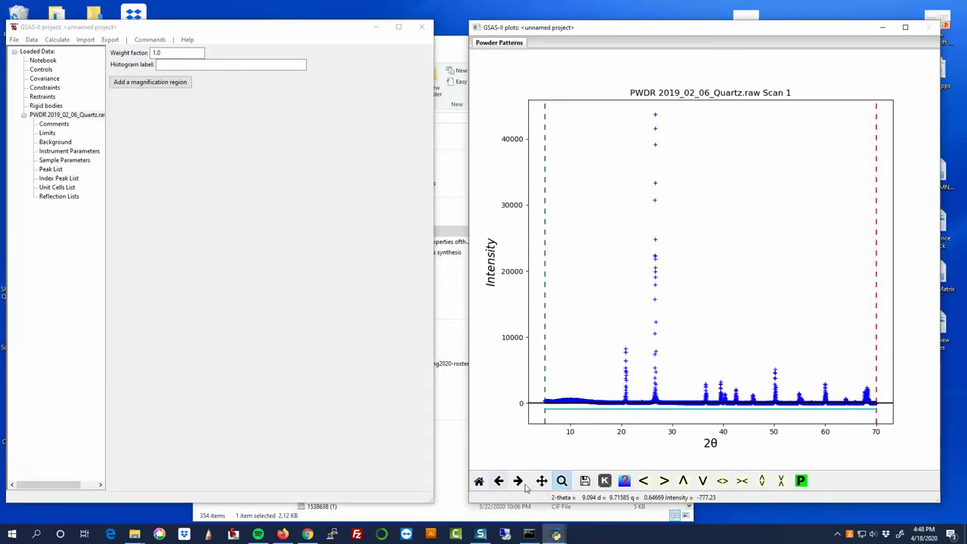
click(46, 133)
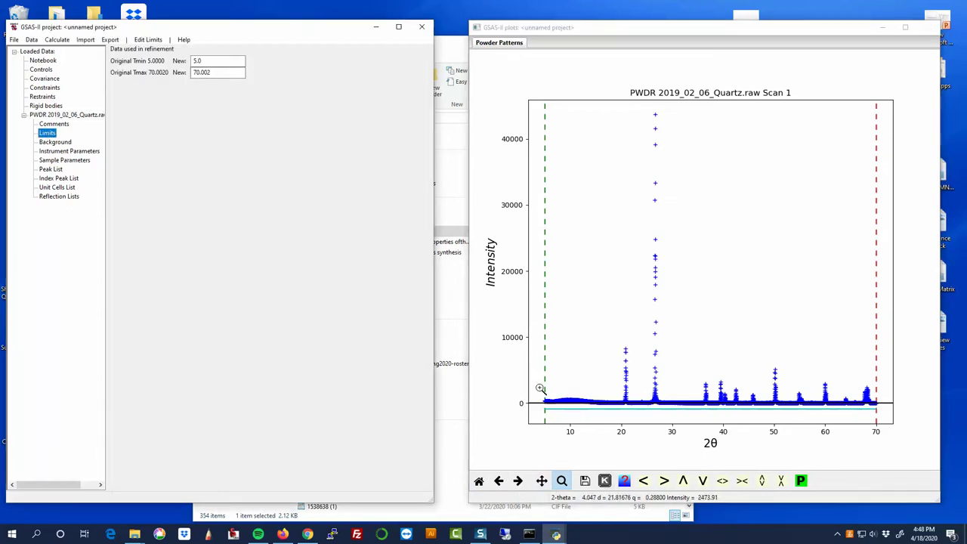
drag(538, 390, 883, 409)
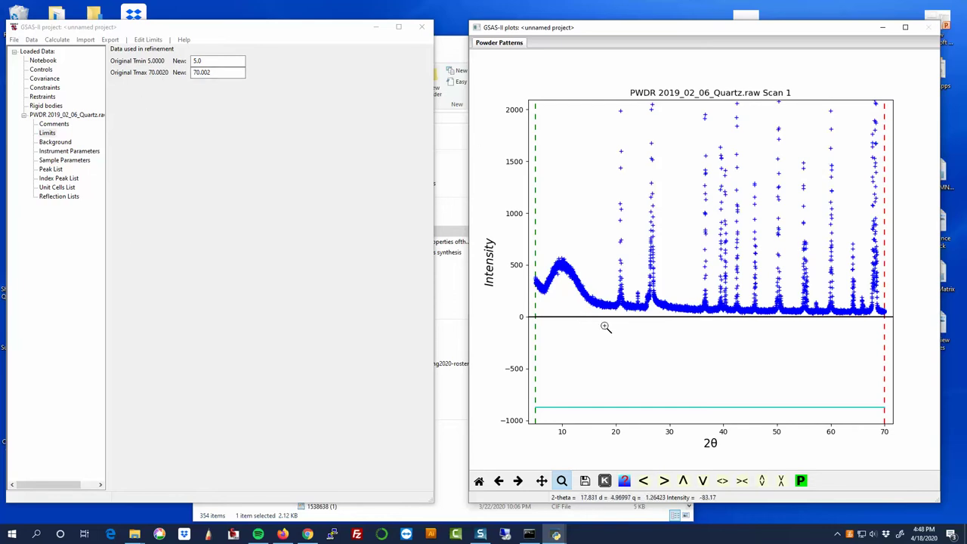
drag(578, 295, 648, 312)
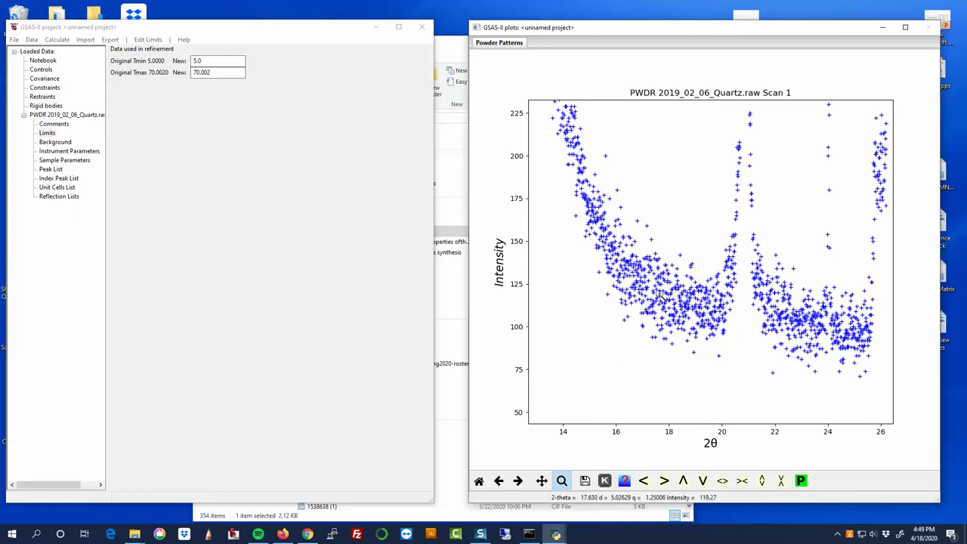
Set the minimum 2θ limit to 18.0, then view the Background settings and baseline.
click(204, 61)
text(18.0)
key(Return)
click(478, 480)
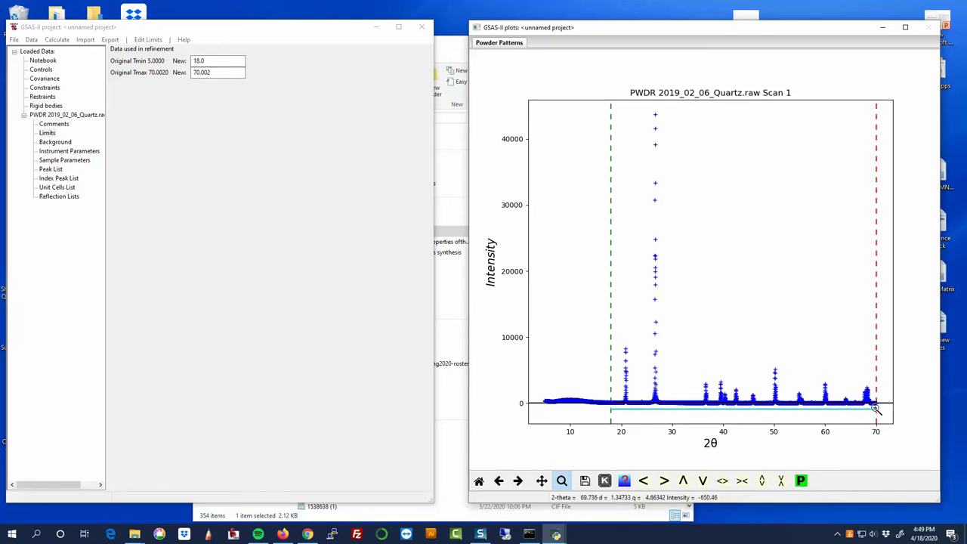
click(60, 143)
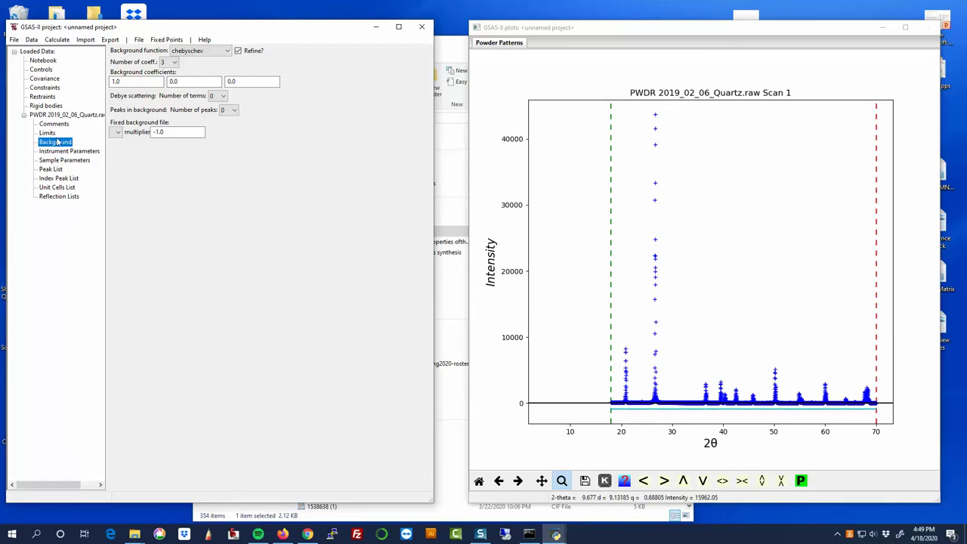
drag(611, 393, 882, 410)
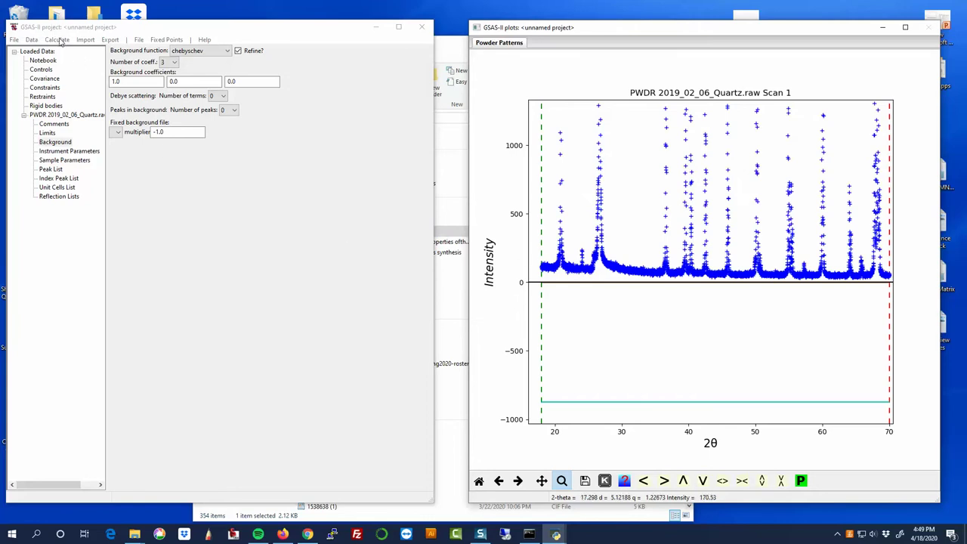
Import a phase from the 1011097 (1) CIF file.
click(30, 40)
mouse_move(78, 43)
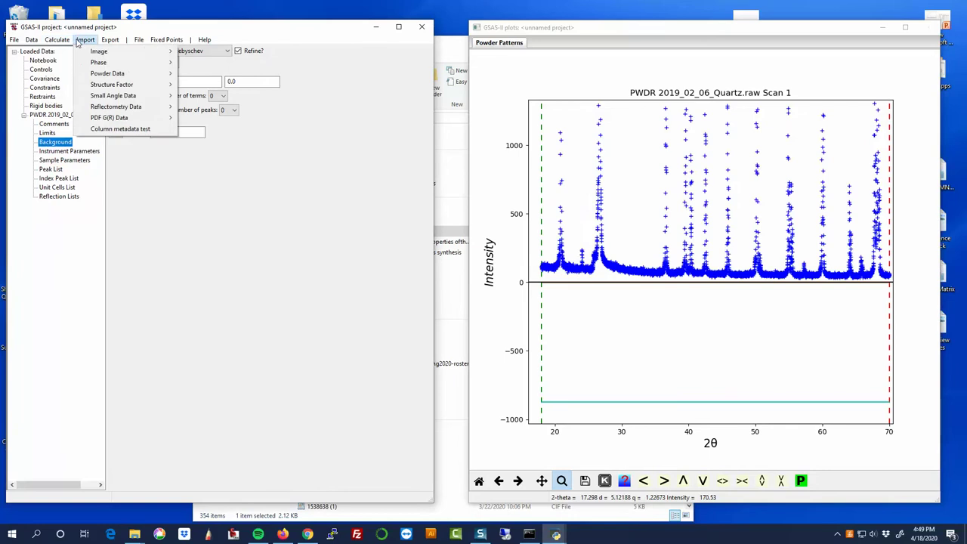
mouse_move(96, 63)
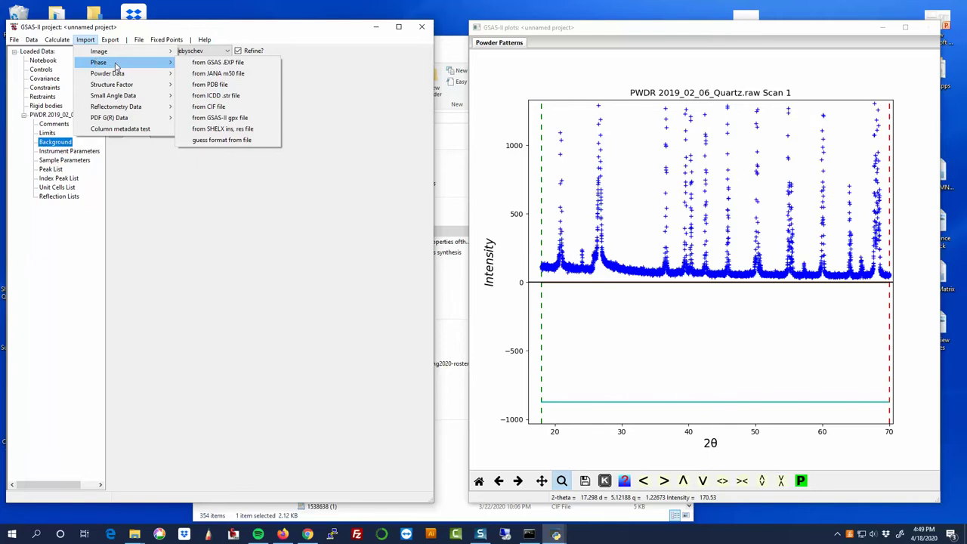
click(215, 108)
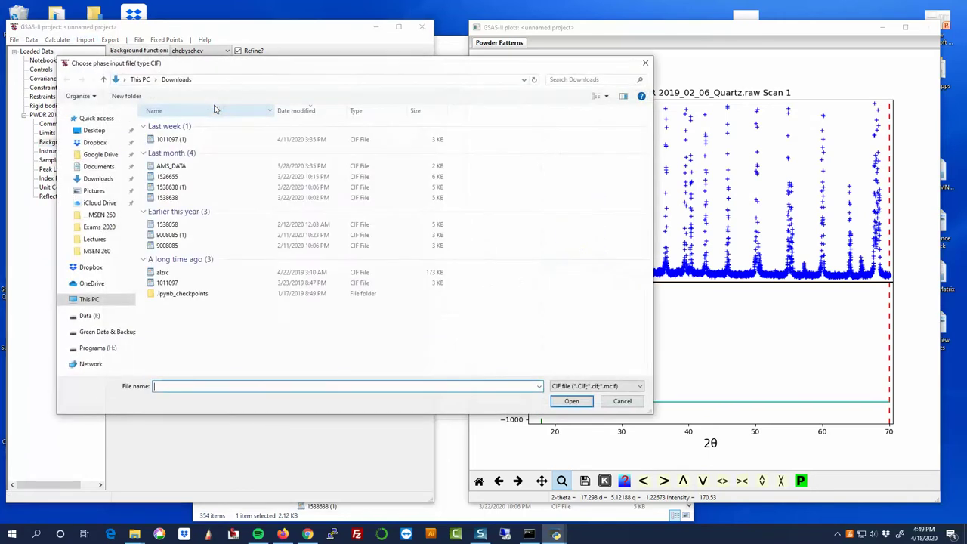
click(172, 139)
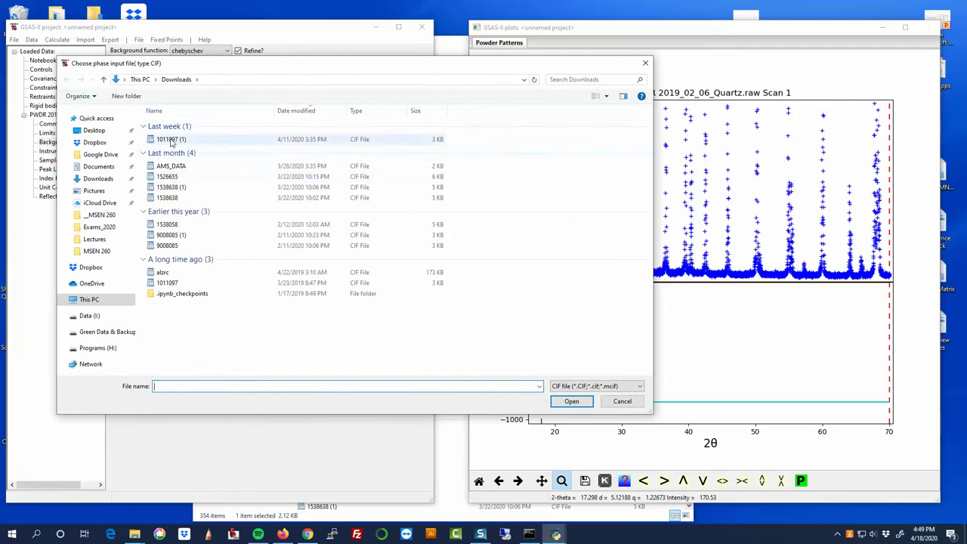
click(571, 401)
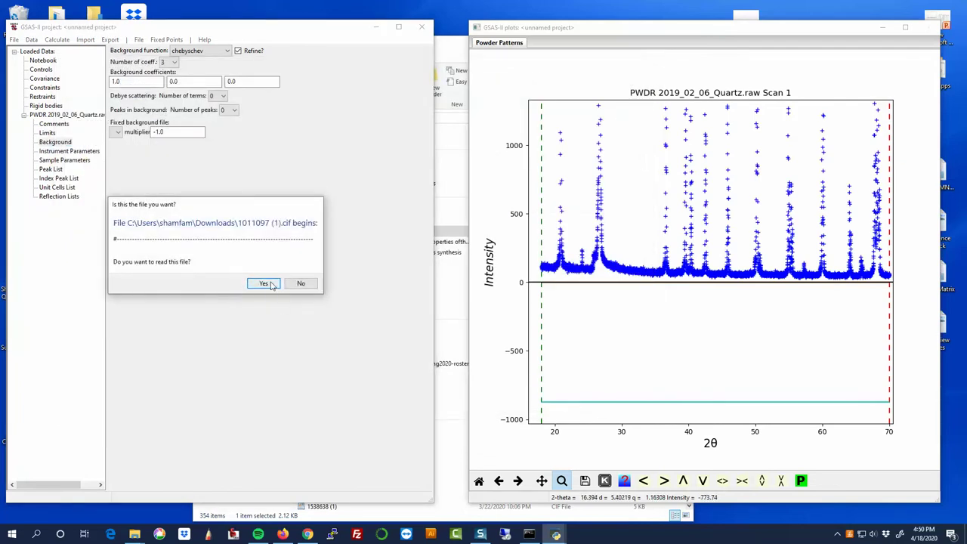
click(265, 283)
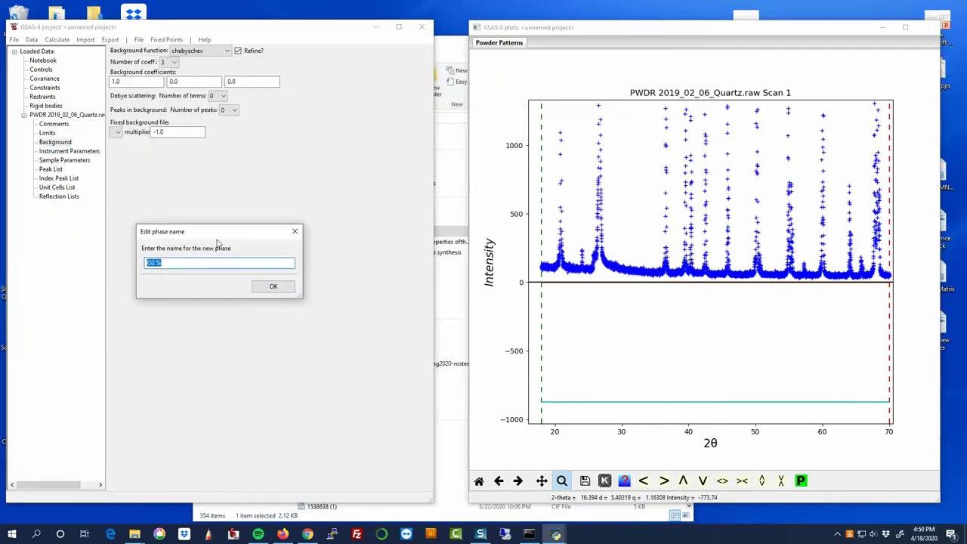
Name the new phase Quartz, then start a new Chrome tab.
text(Quartz)
key(Return)
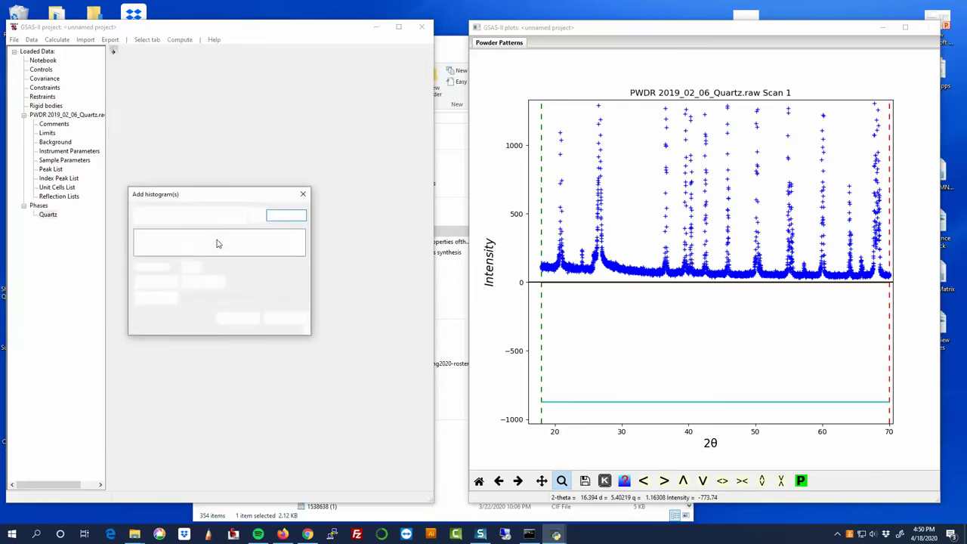
click(307, 534)
click(818, 29)
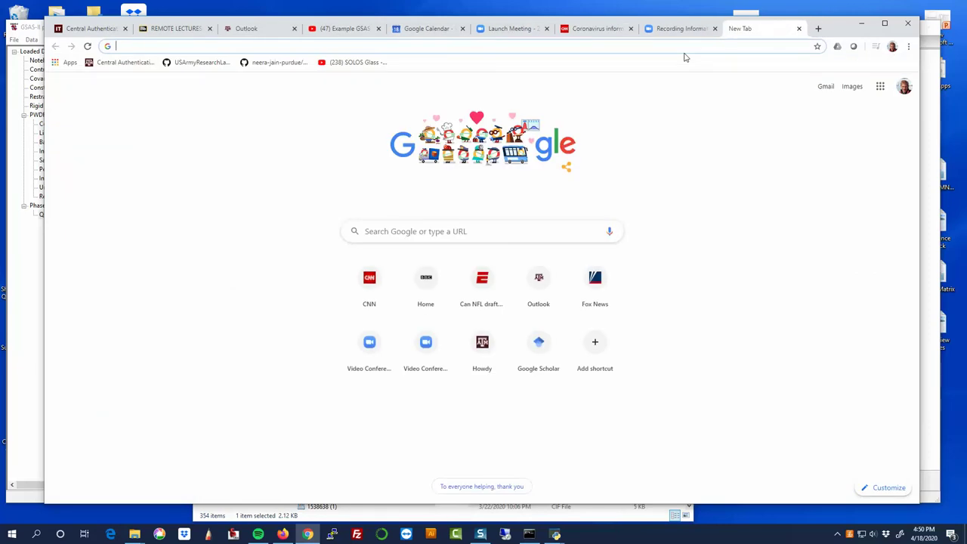
Search 'open crystall', visit the Crystallography Open Database search page, then minimize Chrome.
text(open crystall)
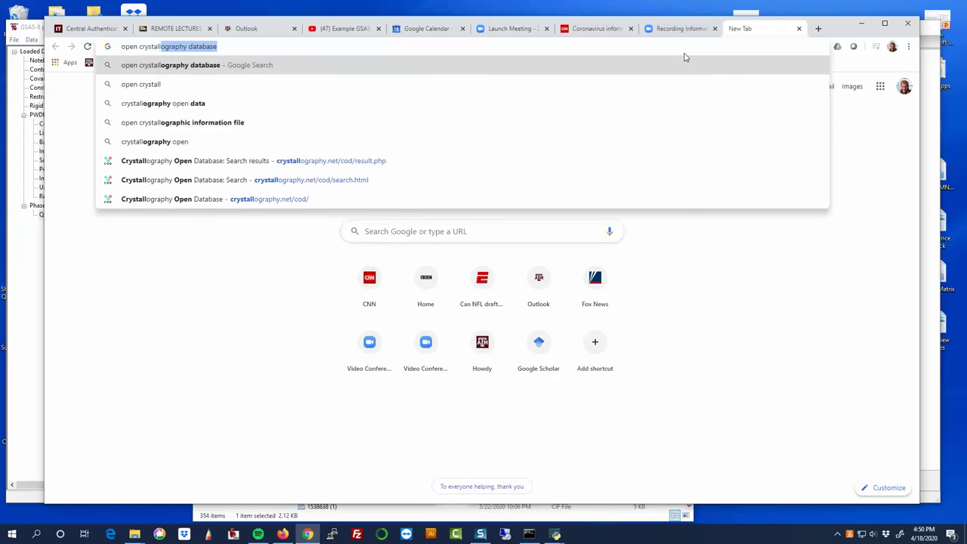
key(Return)
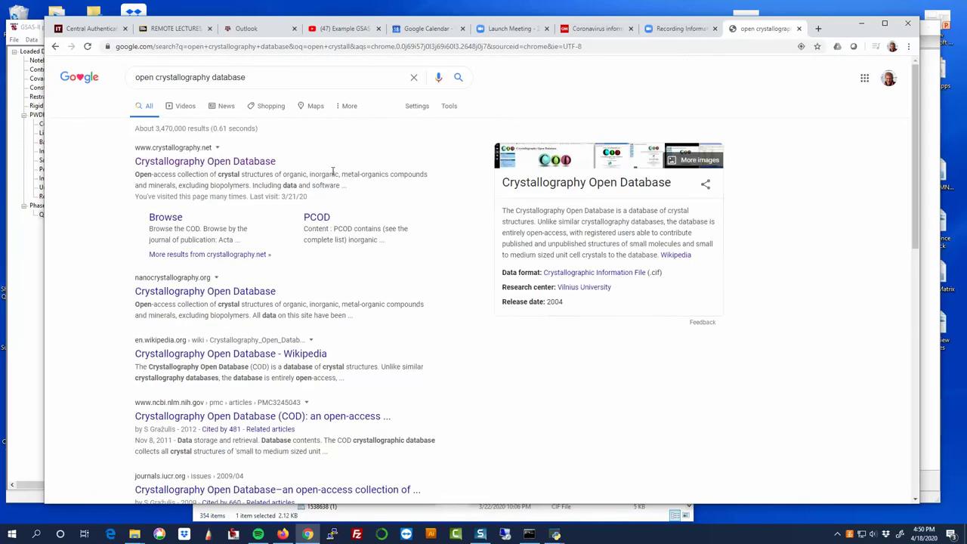
click(216, 162)
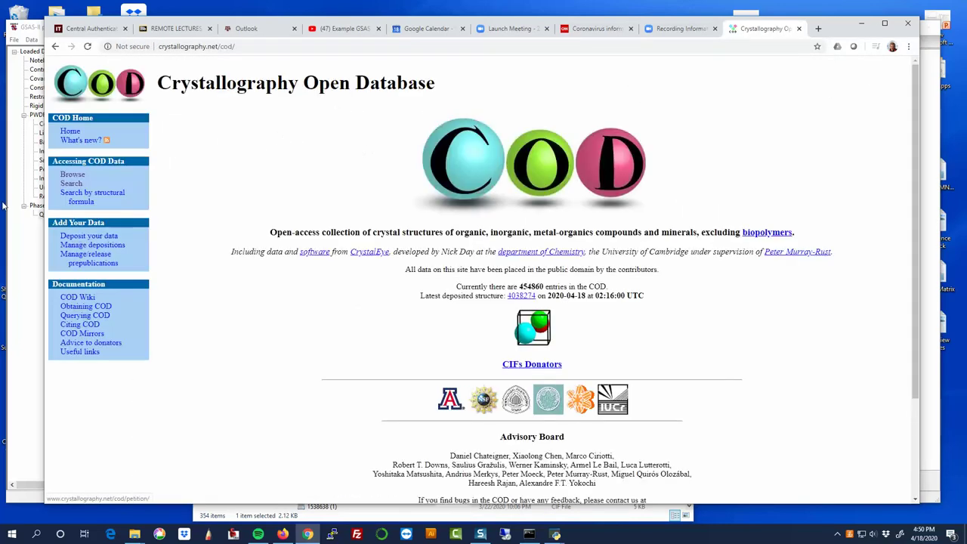
click(71, 184)
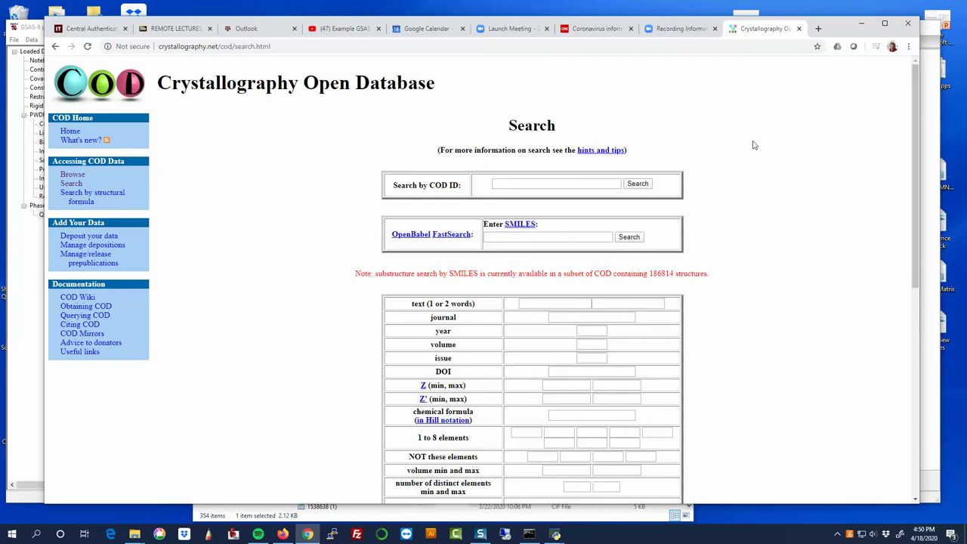
click(860, 24)
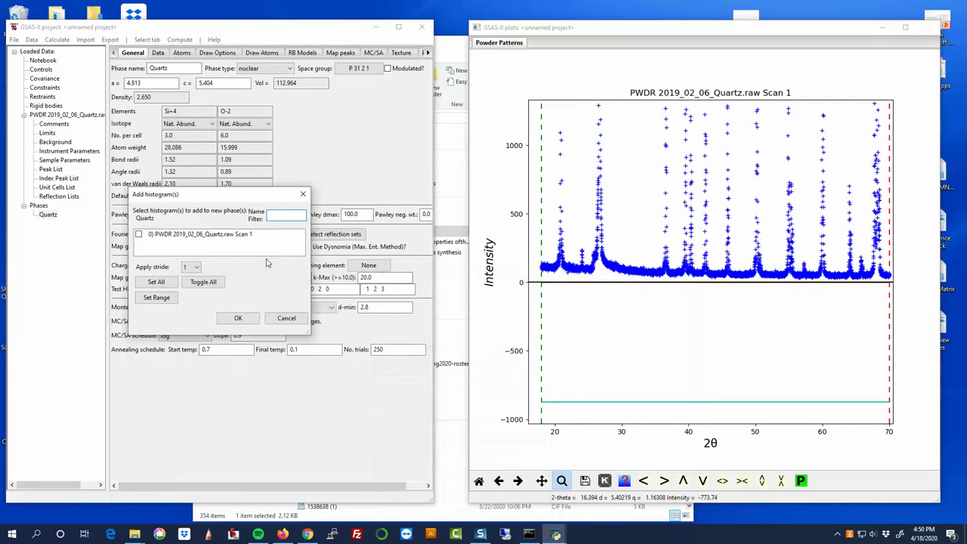
Add the Quartz.raw Scan 1 histogram to the Quartz phase, then return to Background.
click(201, 235)
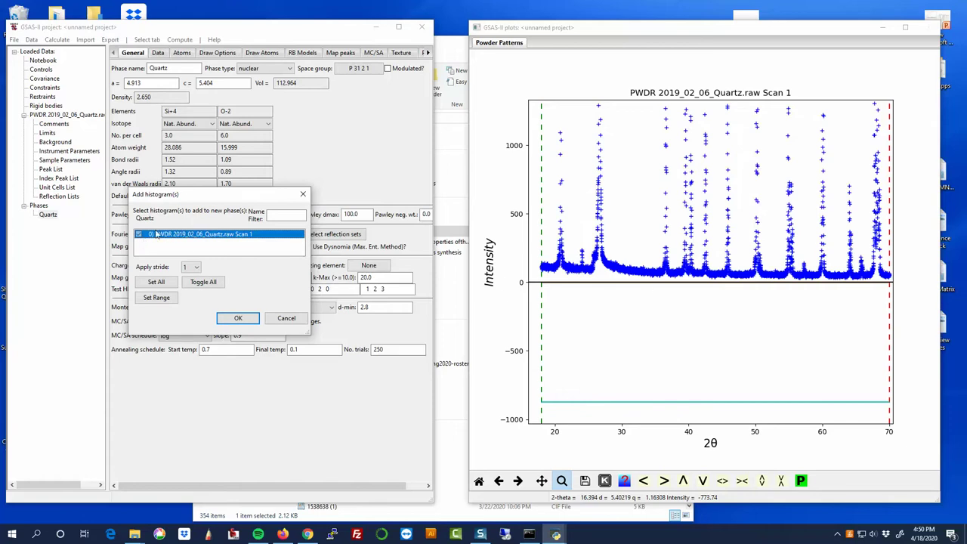
click(223, 317)
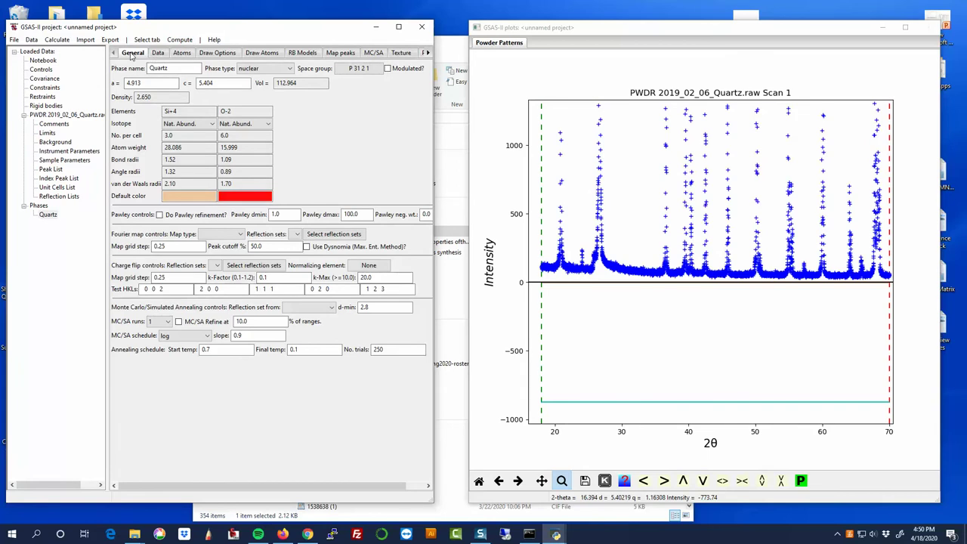
click(39, 207)
click(47, 214)
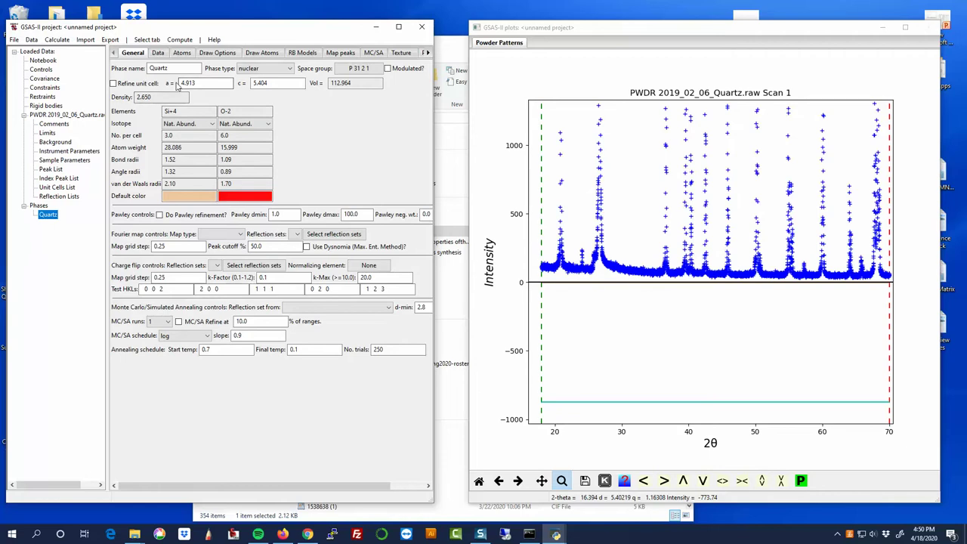
click(65, 145)
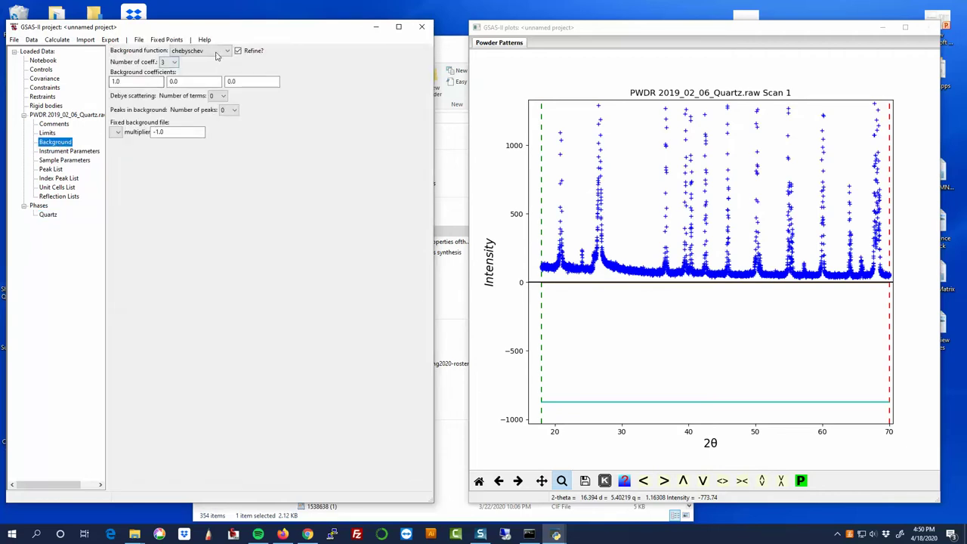
Refine, save the project as test.gpx, and load the result (Rw 28.987).
click(52, 151)
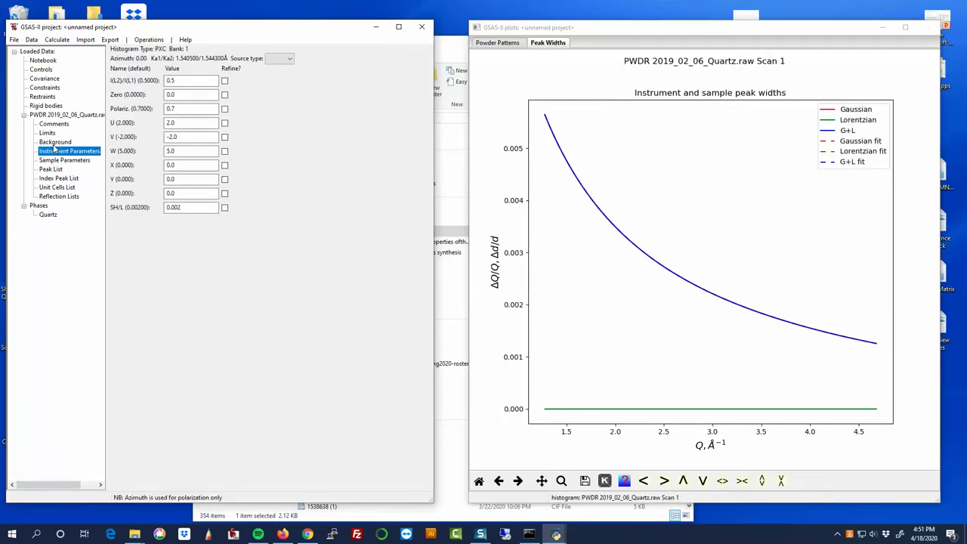
click(54, 142)
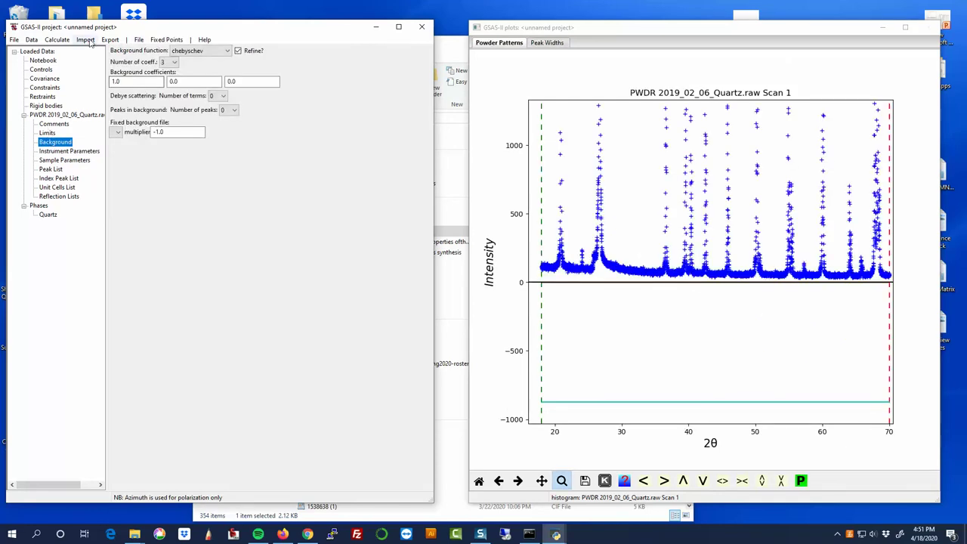
click(48, 41)
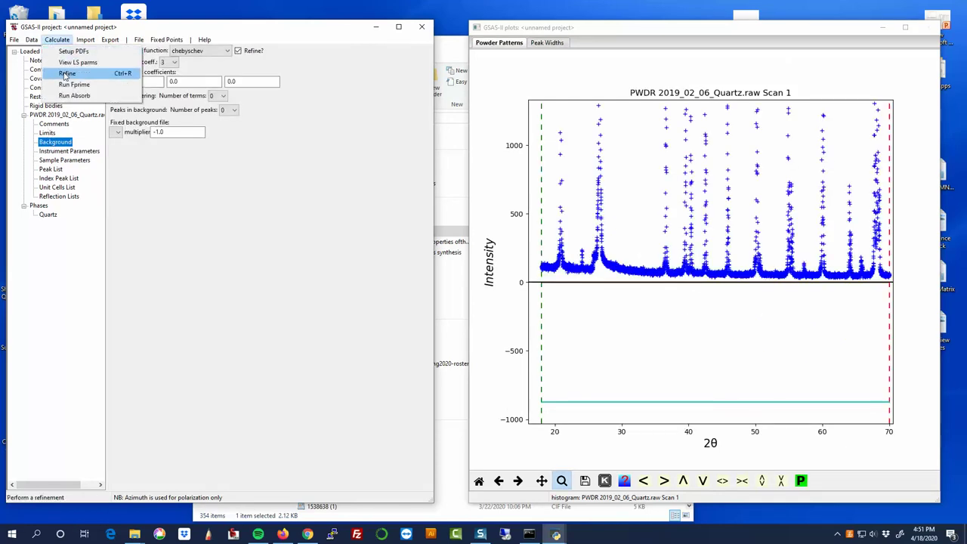
click(66, 73)
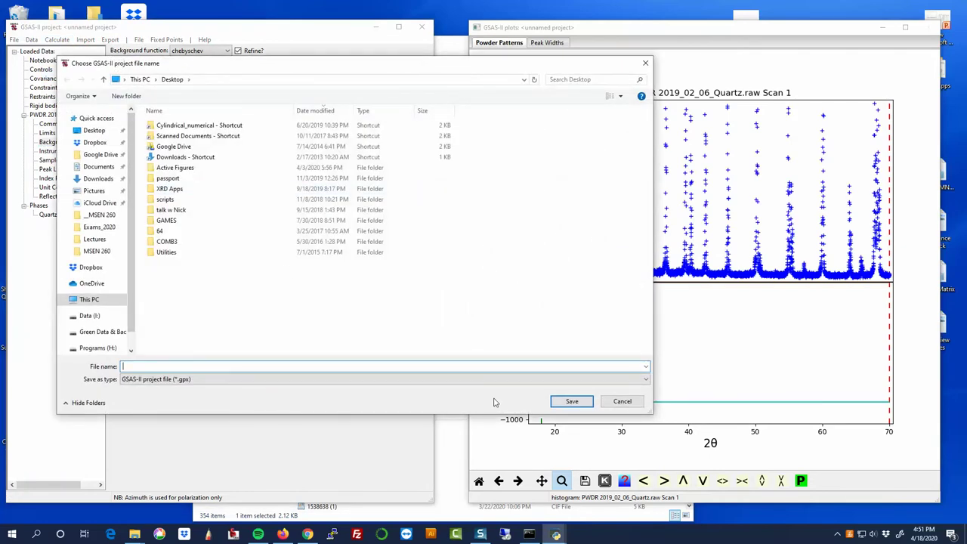
click(572, 401)
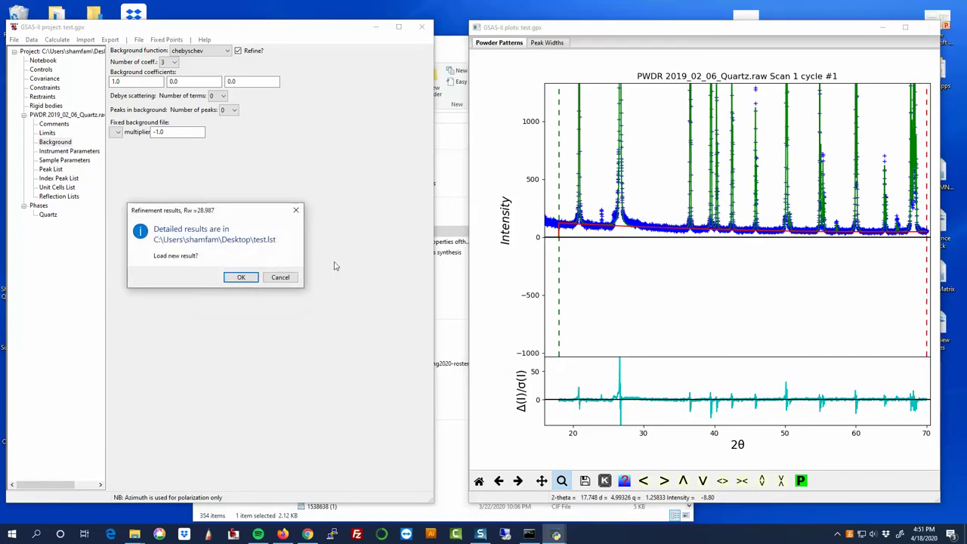
click(239, 277)
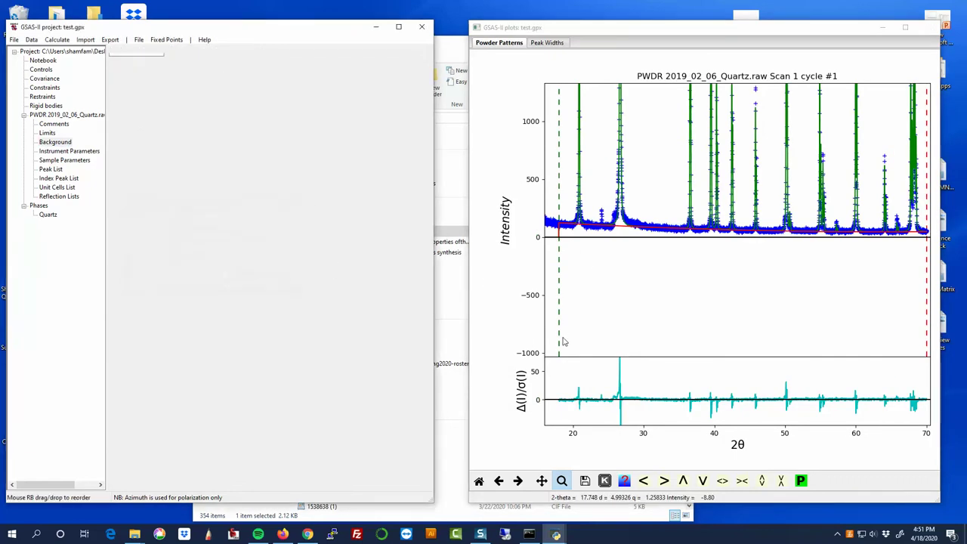
click(478, 480)
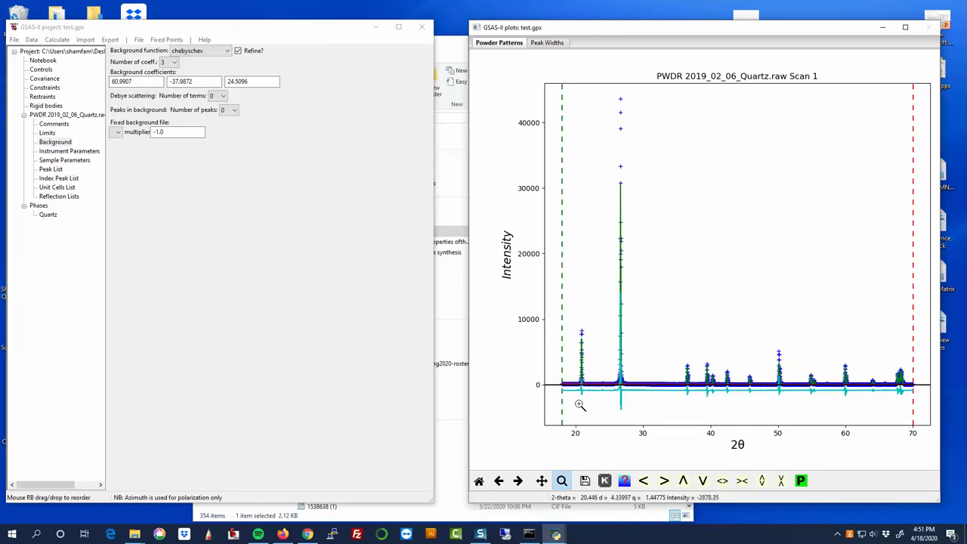
Zoom in on the 21° peak, the 66–69.6° cluster, and the baseline to check the fit.
drag(573, 312, 594, 388)
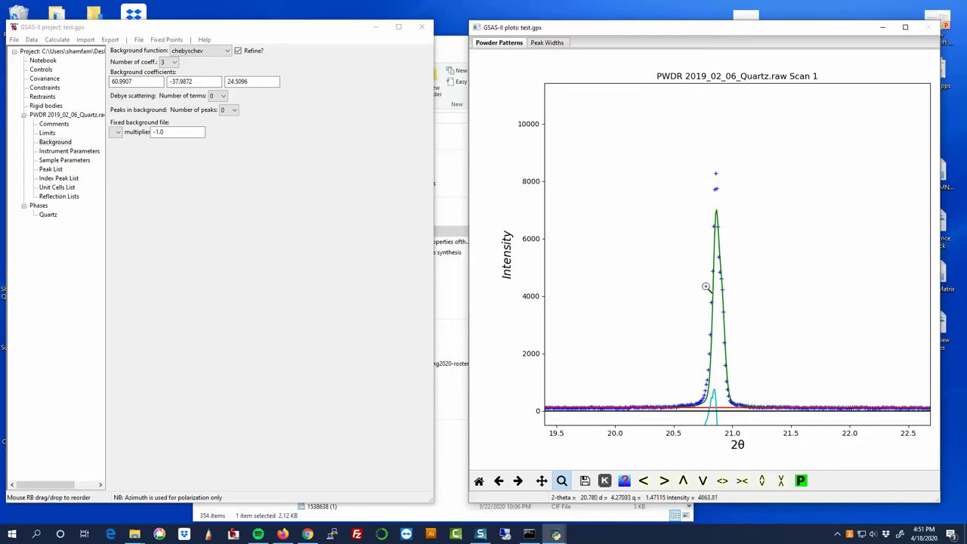
click(478, 480)
drag(887, 362, 910, 390)
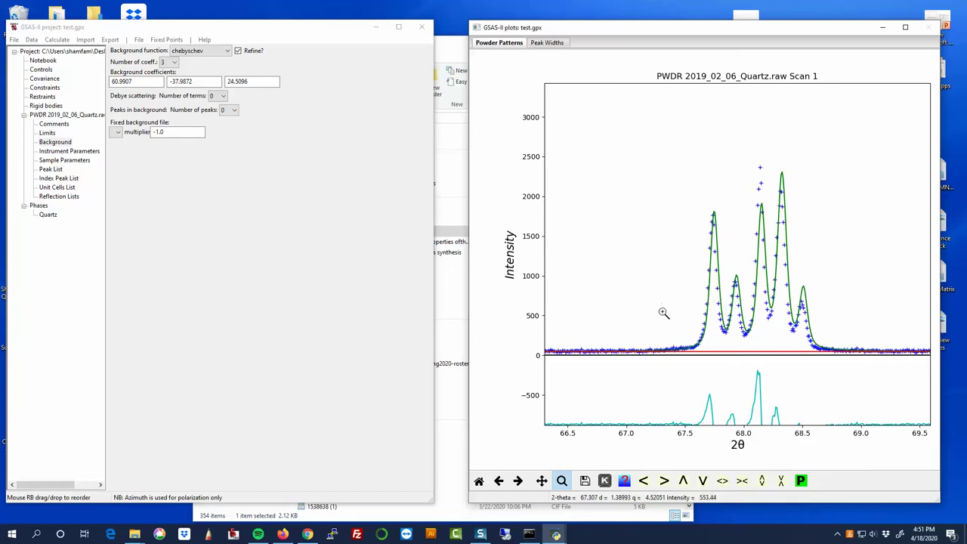
click(478, 480)
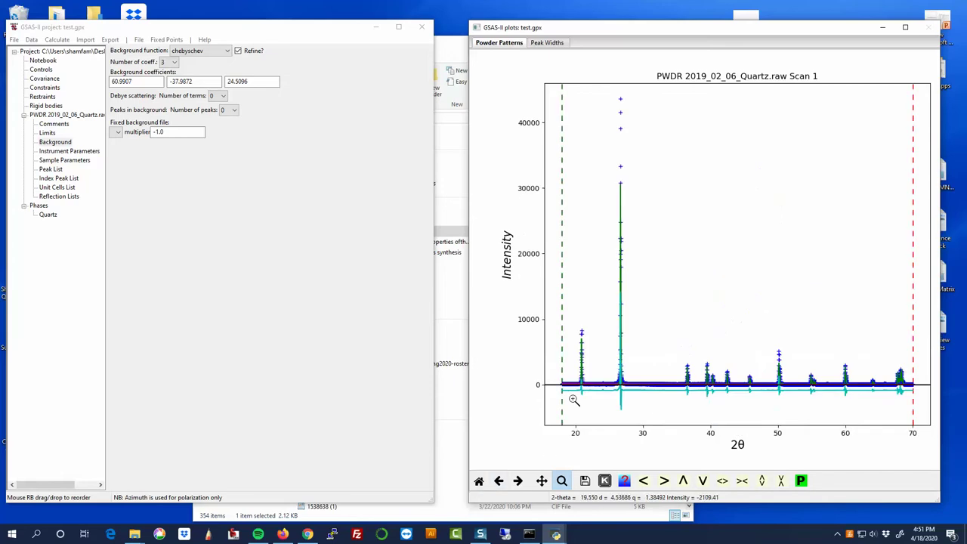
drag(556, 379, 915, 387)
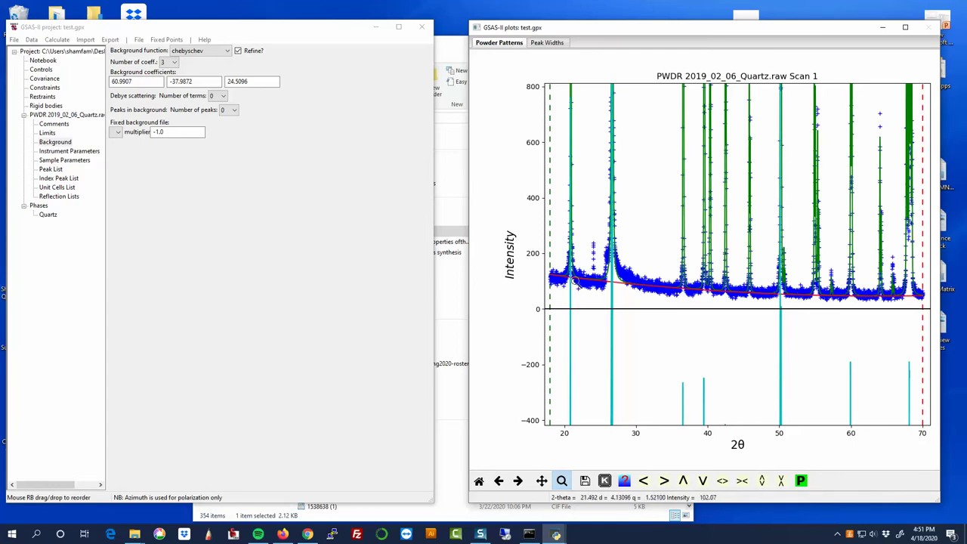
Keep the chebyschev background and raise it to 9 coefficients.
click(181, 52)
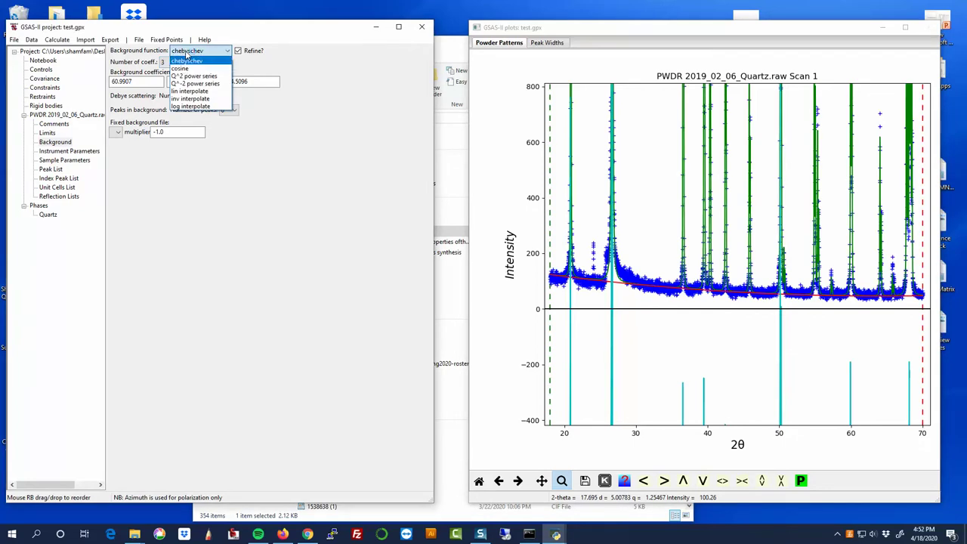
click(187, 60)
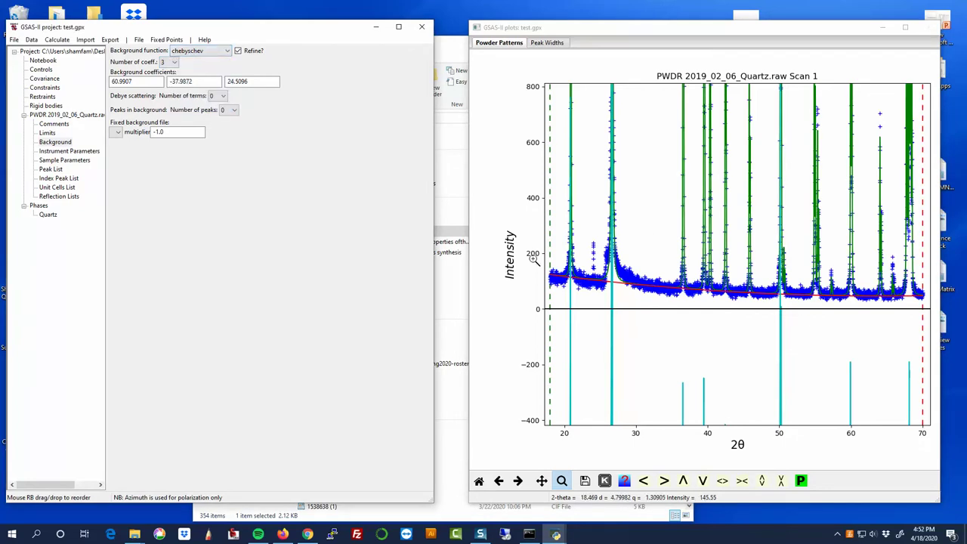
click(172, 62)
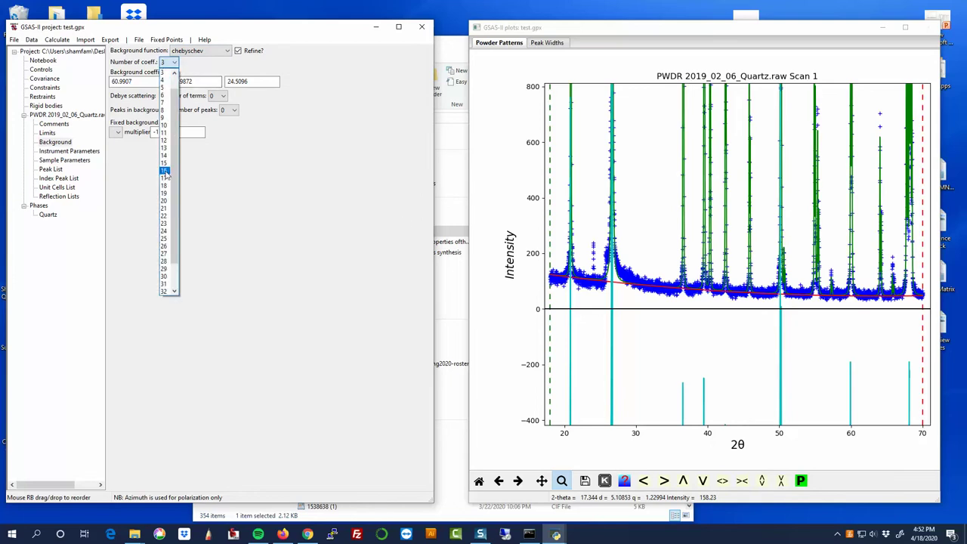
click(166, 118)
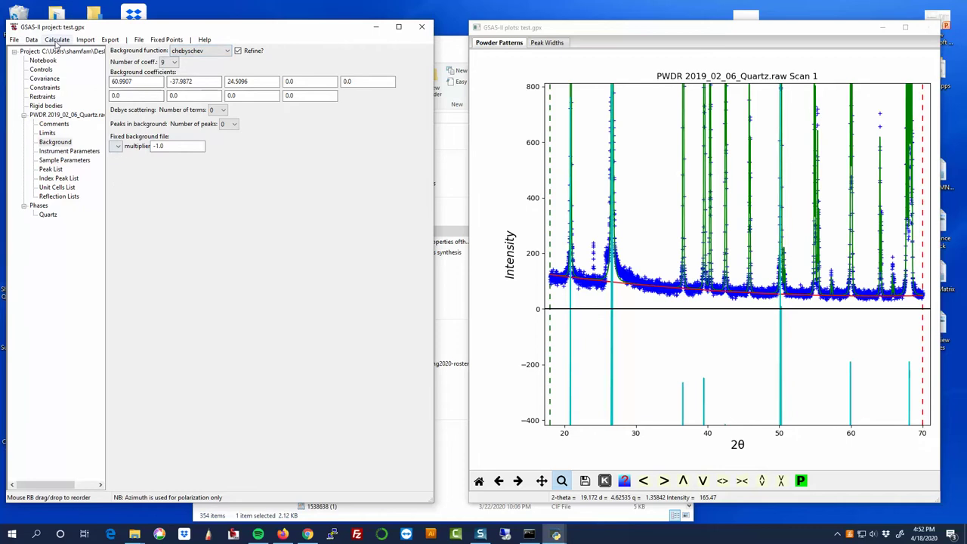
Rerun the refinement (Rw 28.761) and cancel loading the results.
click(57, 39)
click(67, 73)
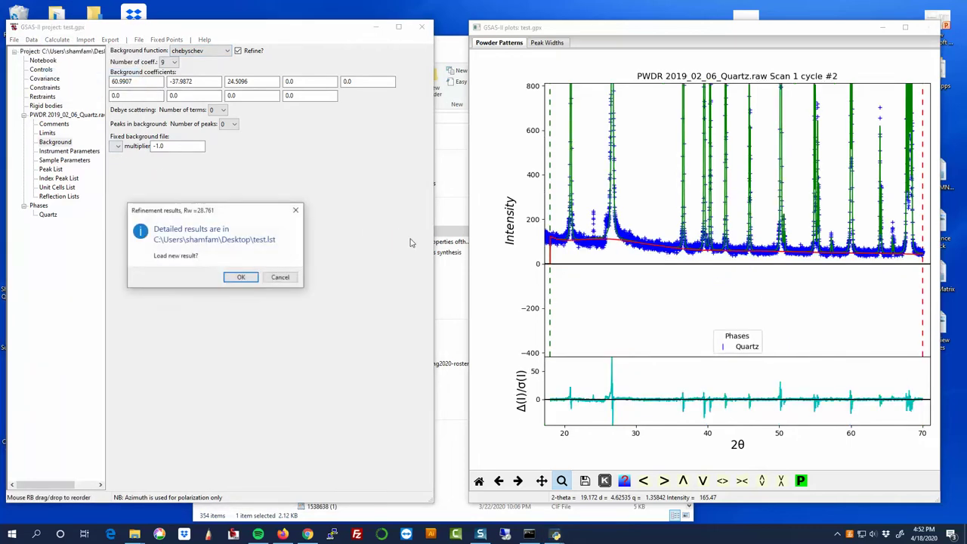
click(280, 277)
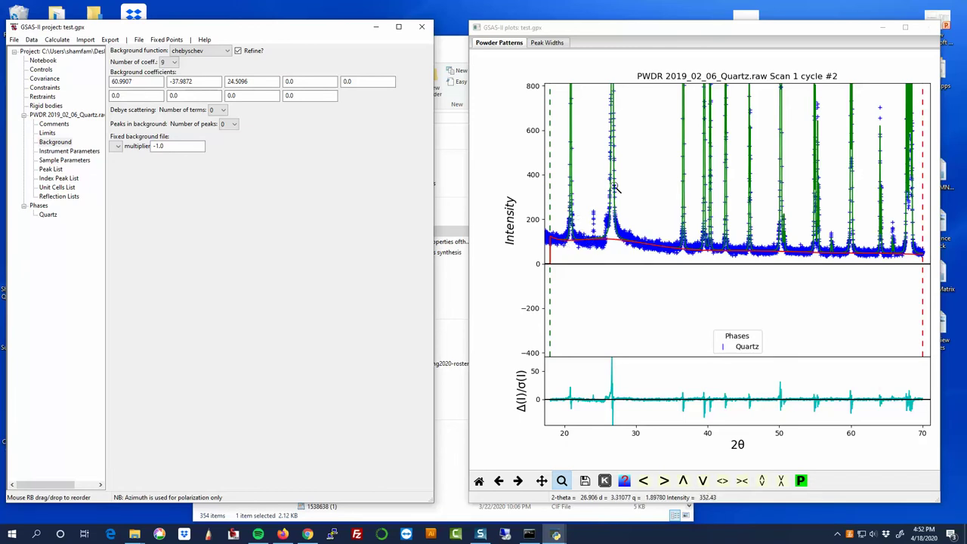
Zoom on the 21° peak, then on the 67.3–69° cluster, and return to the full pattern.
click(478, 481)
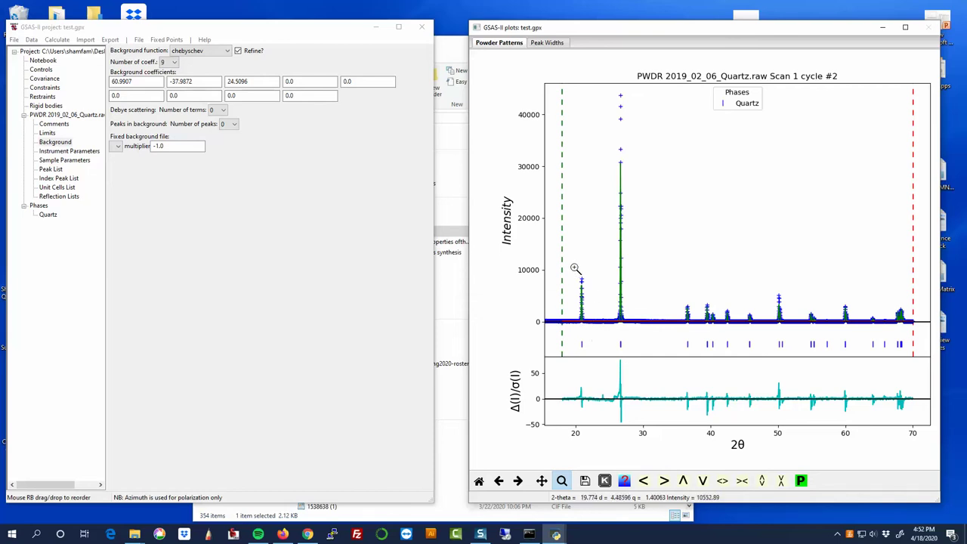
drag(575, 270, 591, 333)
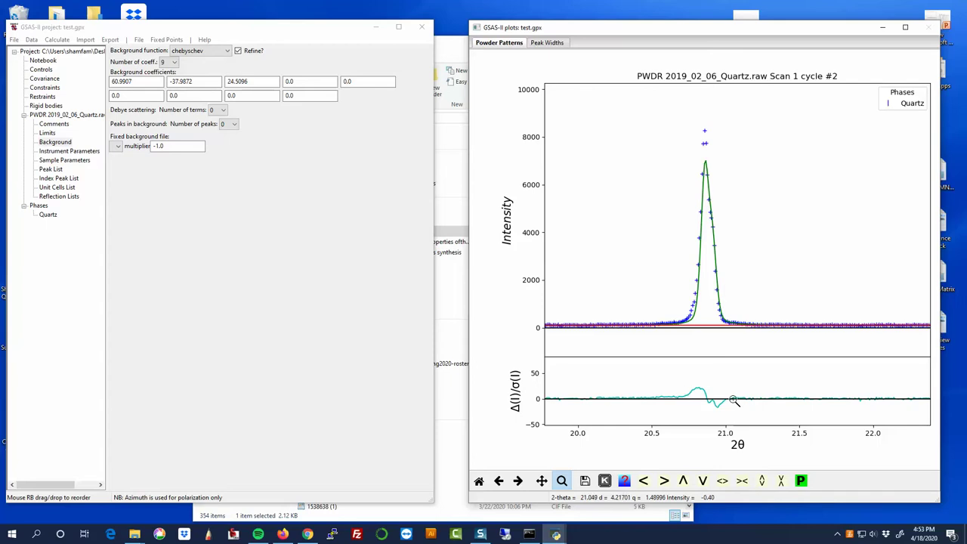
click(478, 480)
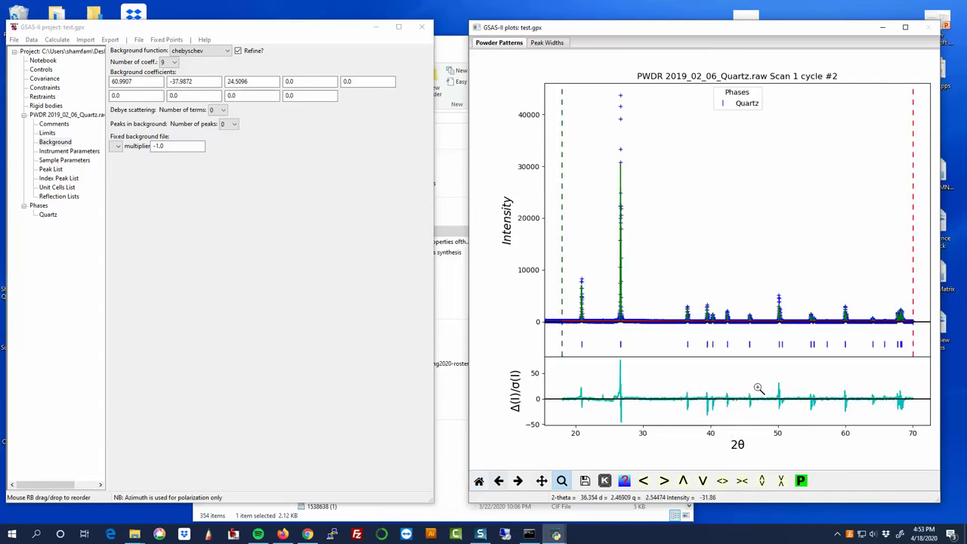
drag(888, 301, 910, 328)
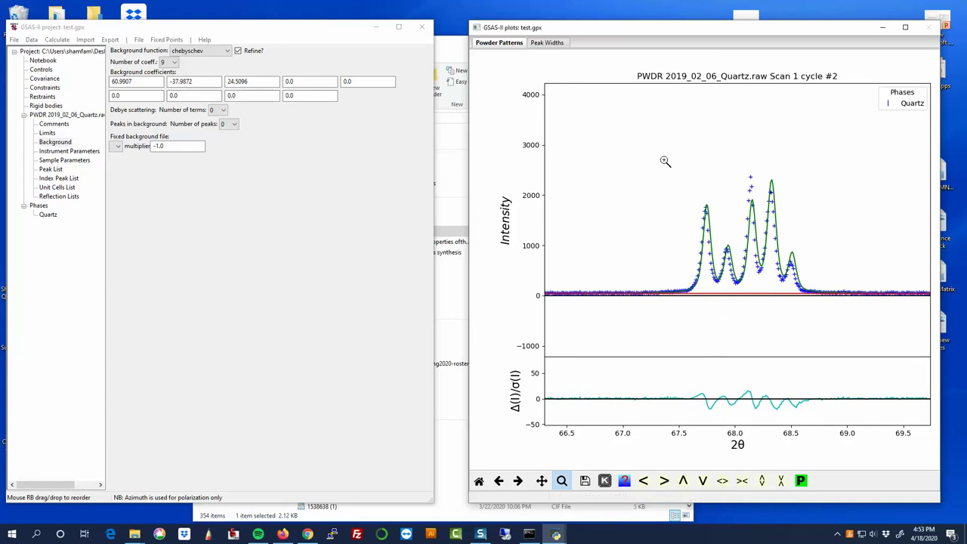
drag(663, 151, 855, 330)
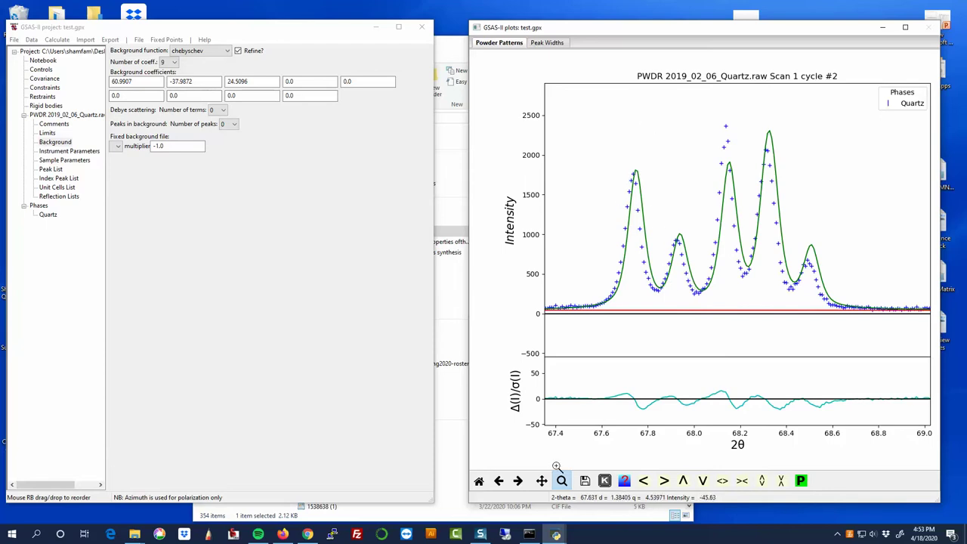
click(479, 481)
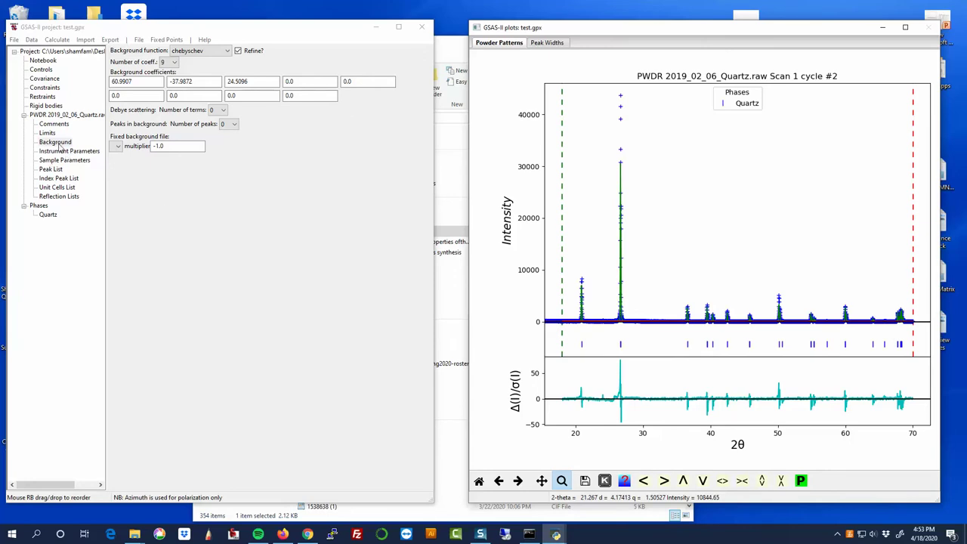
Review the Quartz phase, limits, comments, instrument parameters, background and sample parameters pages.
click(47, 215)
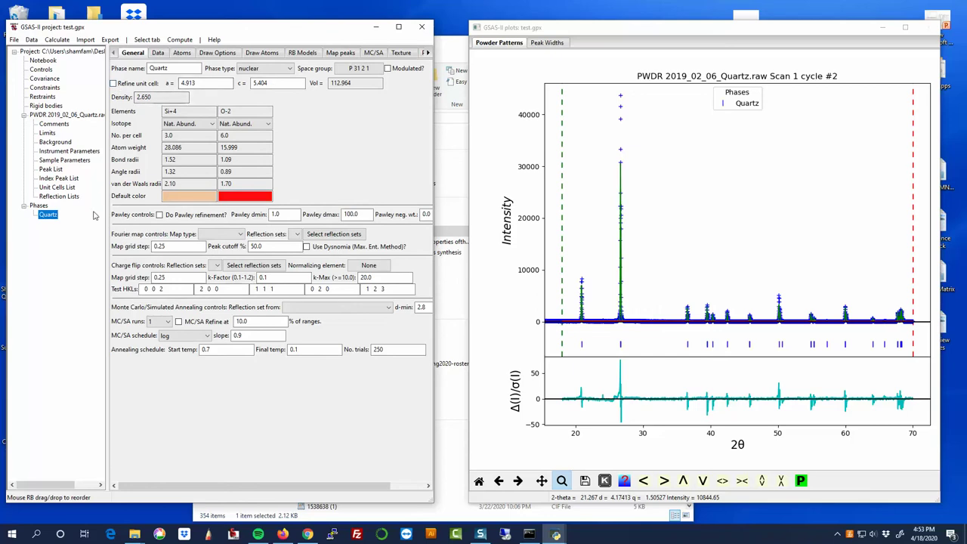
click(49, 134)
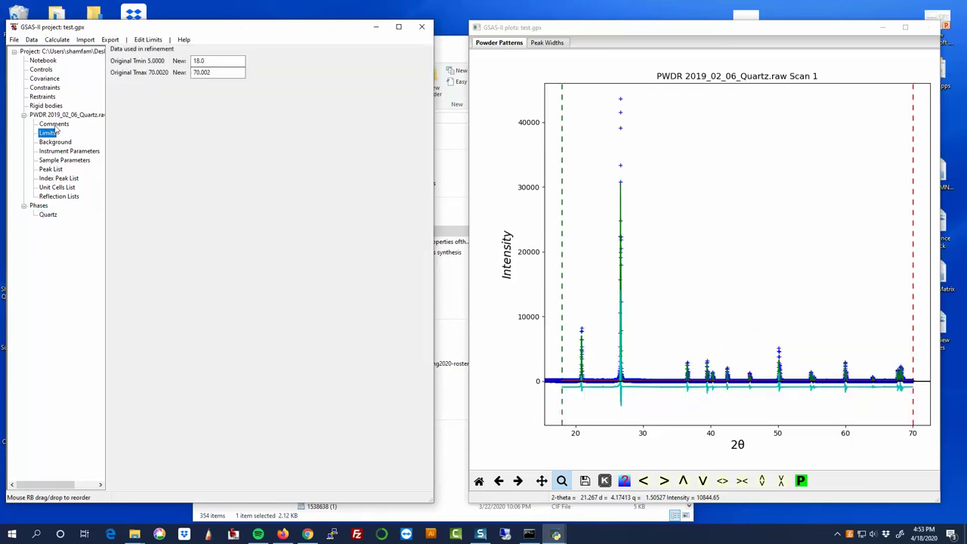
click(54, 124)
click(56, 151)
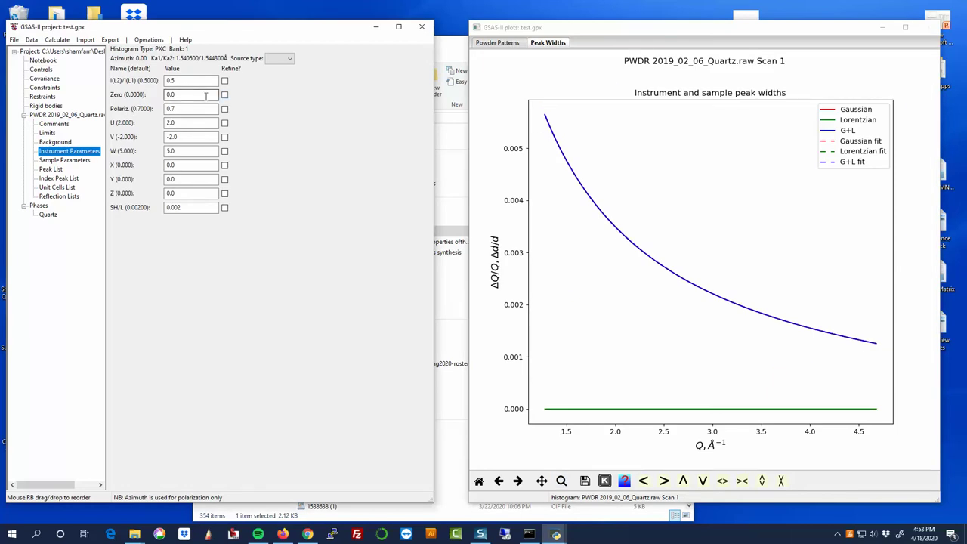
click(56, 142)
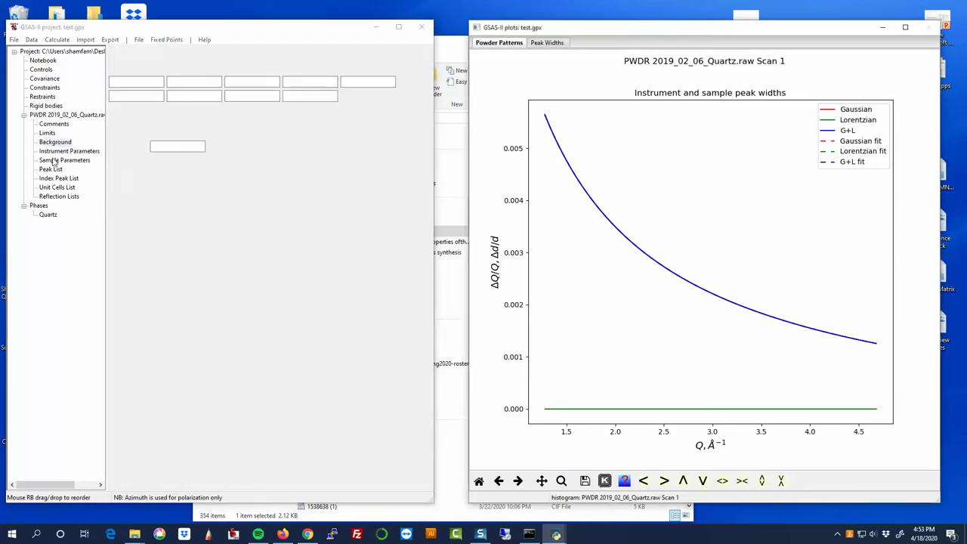
click(57, 161)
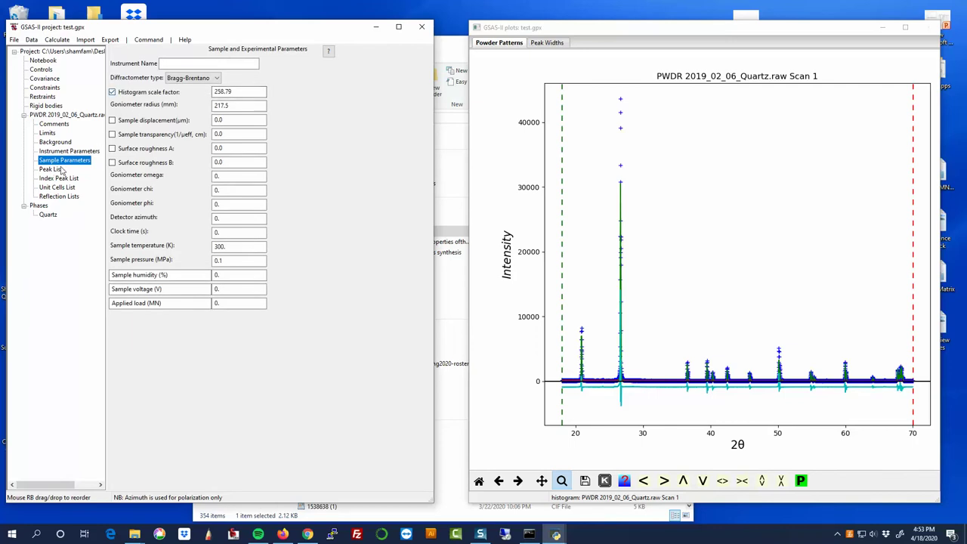
Flag sample displacement for refinement alongside the 258.79 histogram scale factor.
click(112, 121)
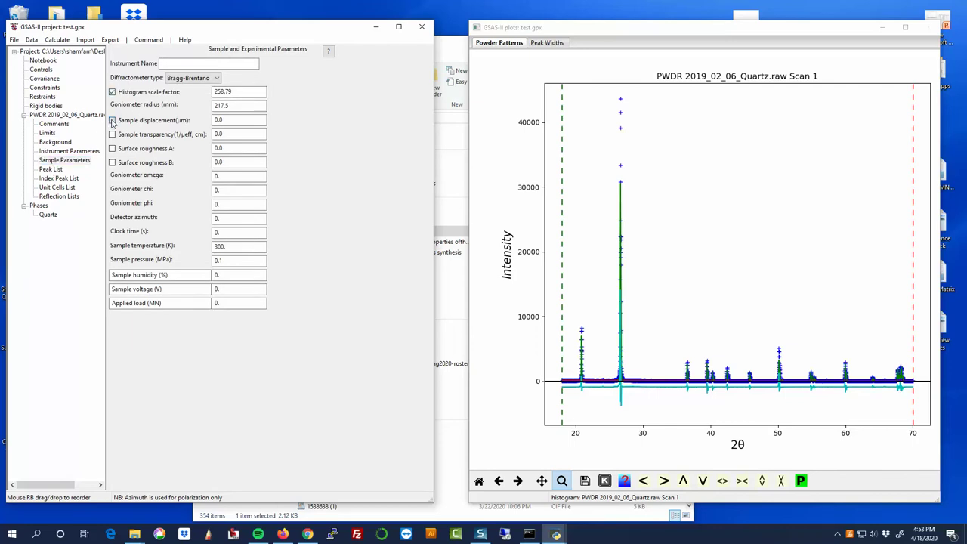
click(227, 134)
click(259, 161)
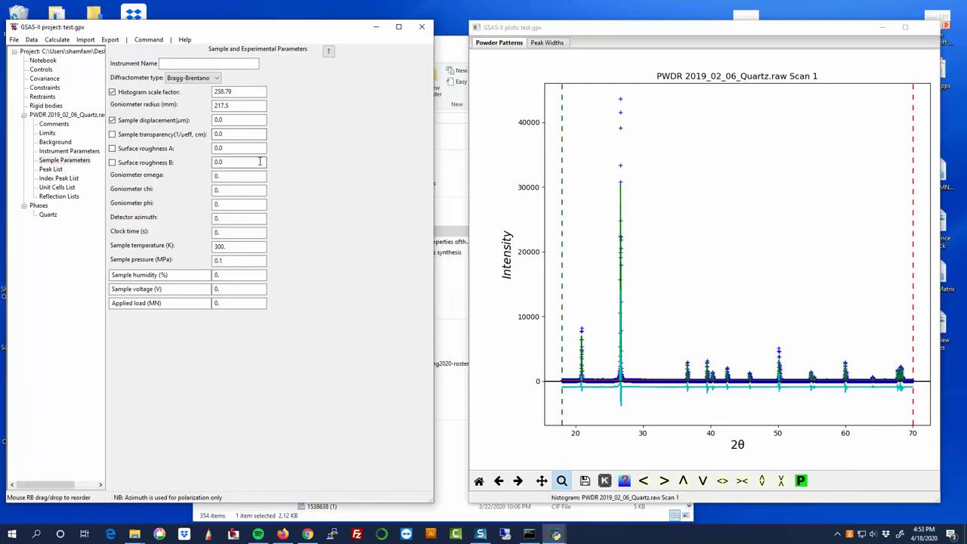
click(53, 142)
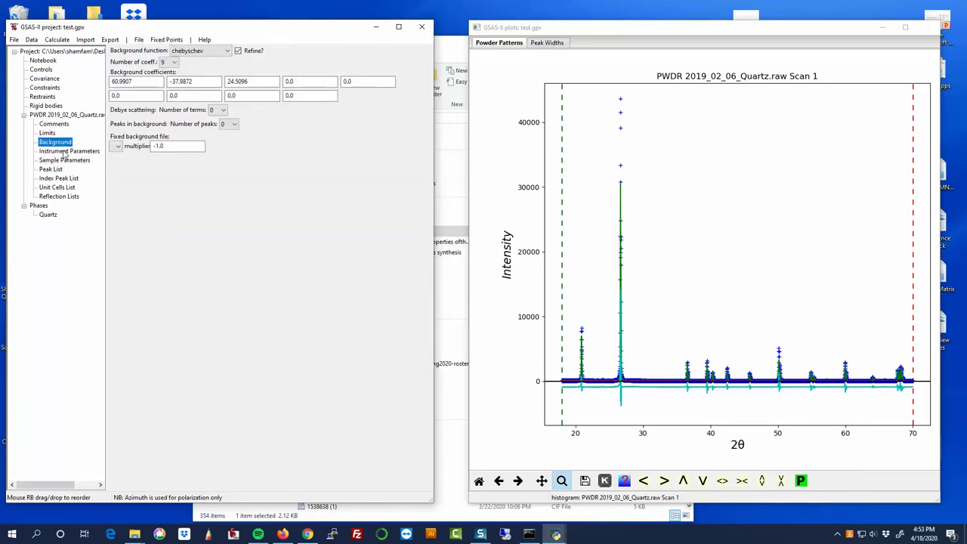
click(60, 160)
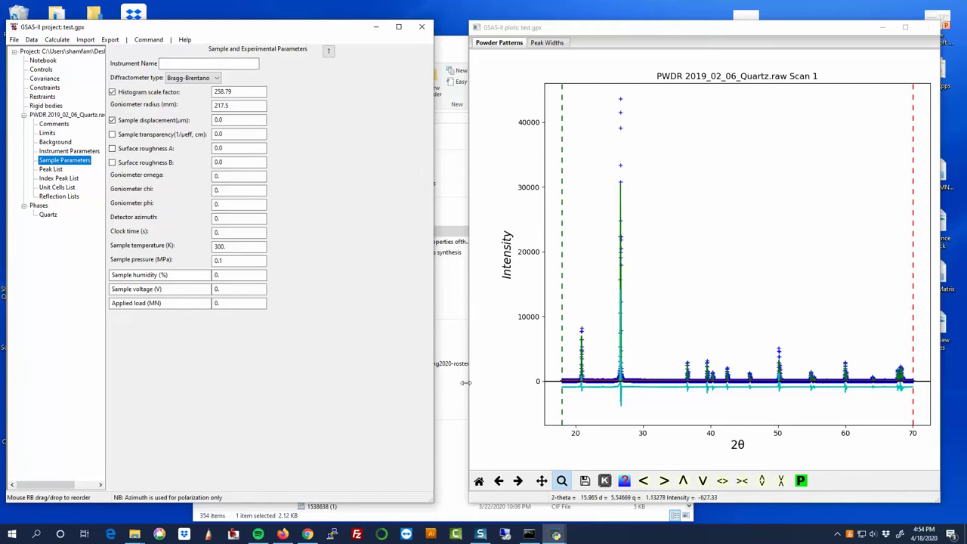
Run the refinement and load the result: Rw 18.060, displacement 24.9404 µm, scale 281.
click(53, 40)
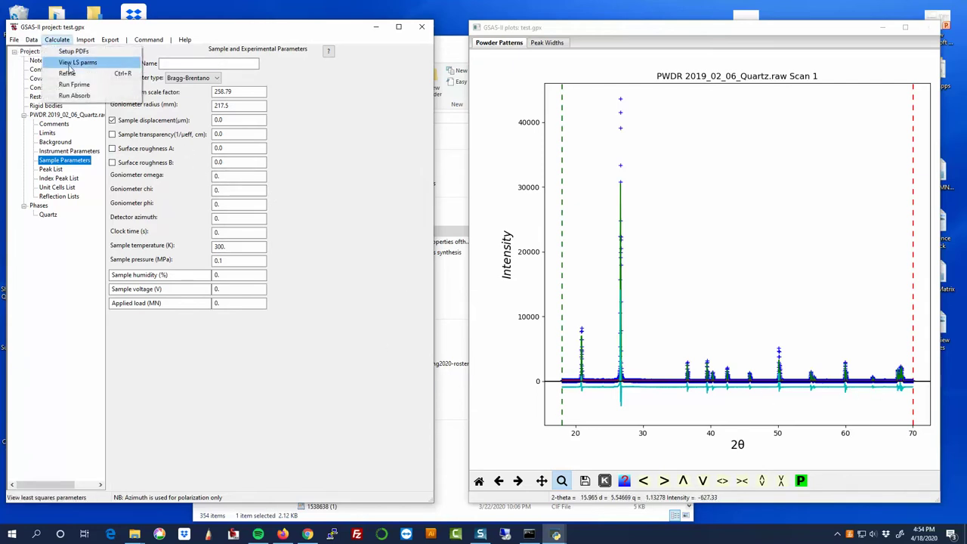
click(68, 73)
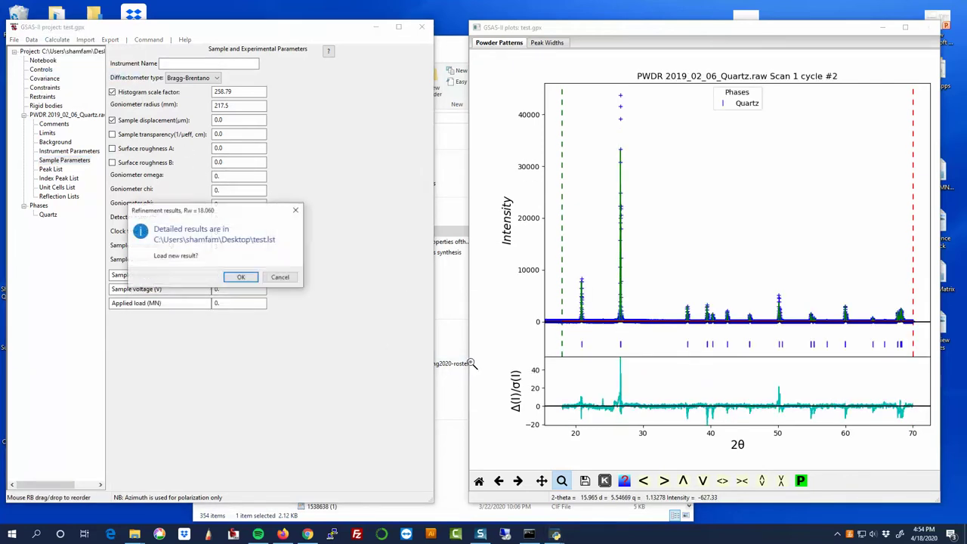
click(241, 277)
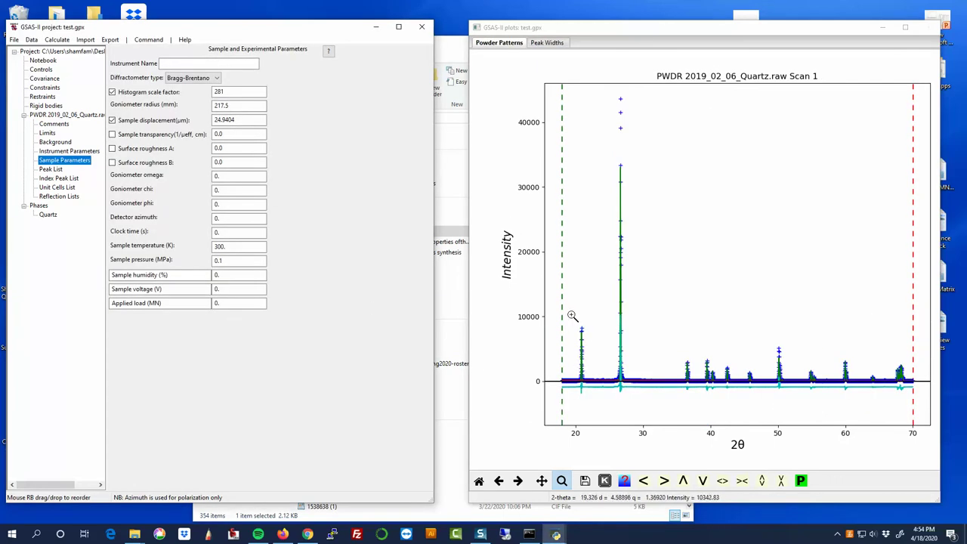
Zoom on the 21° peak and the cluster near 68°, then show the full pattern.
click(571, 317)
drag(598, 397, 596, 394)
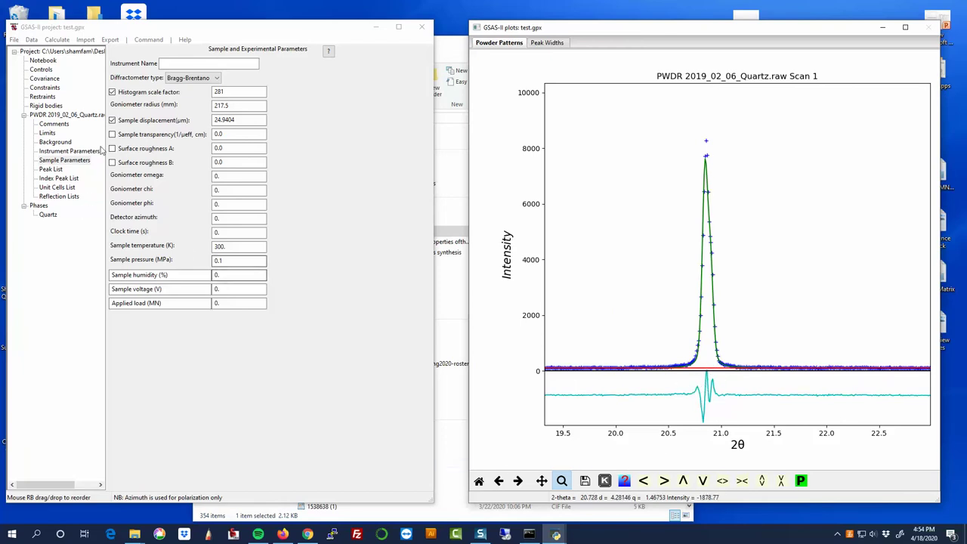
click(478, 482)
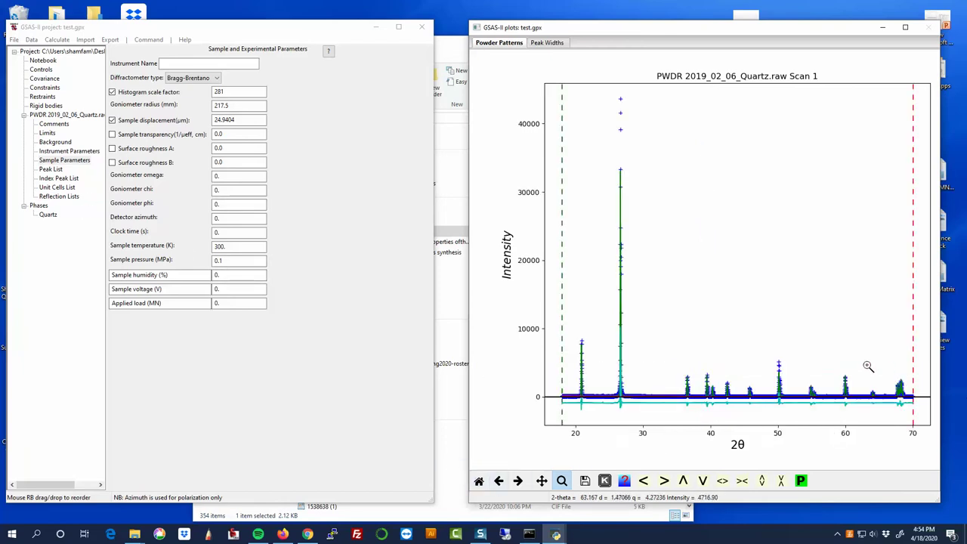
drag(876, 369, 914, 413)
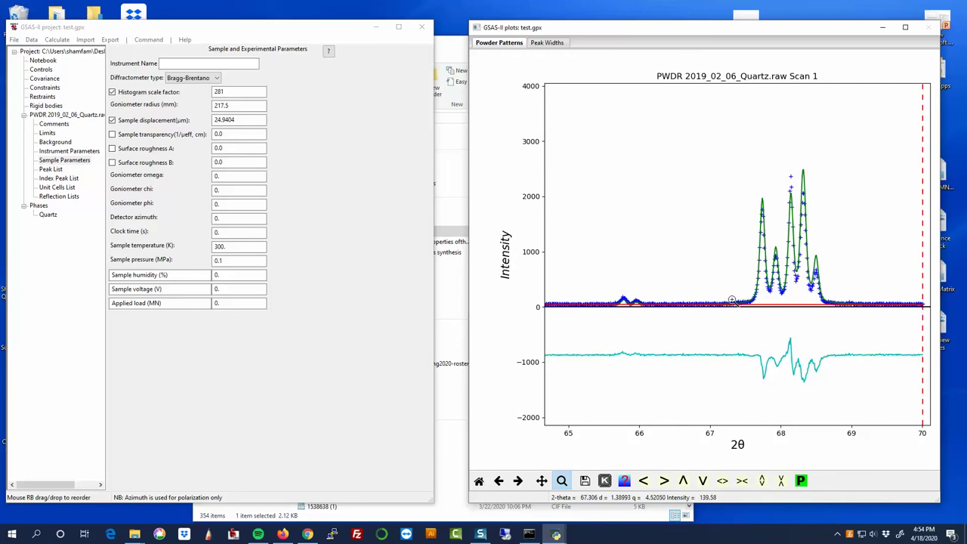
drag(722, 149, 850, 333)
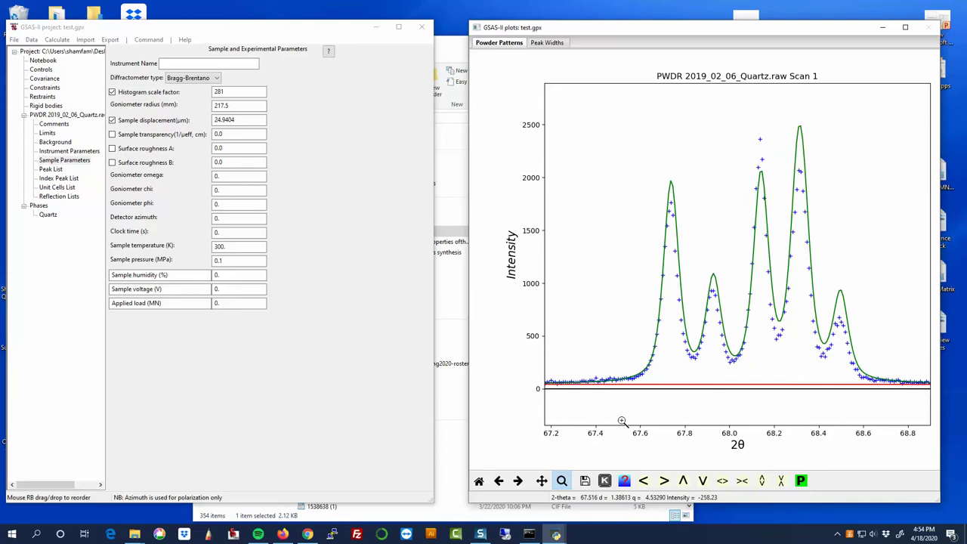
click(478, 481)
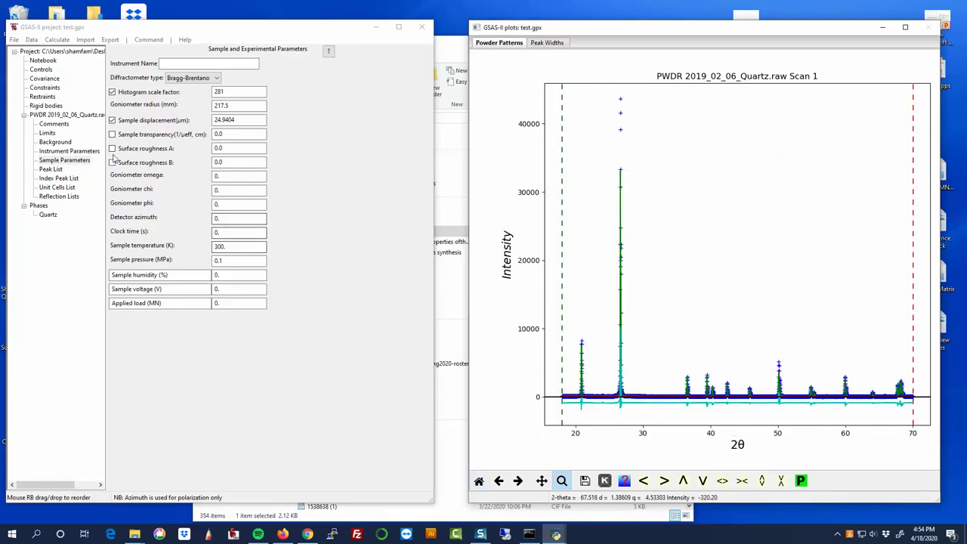
Enable Quartz unit-cell refinement and refine, giving Rw 17.331, a = 4.91358, c = 5.40495, volume 113.010.
click(46, 215)
click(114, 83)
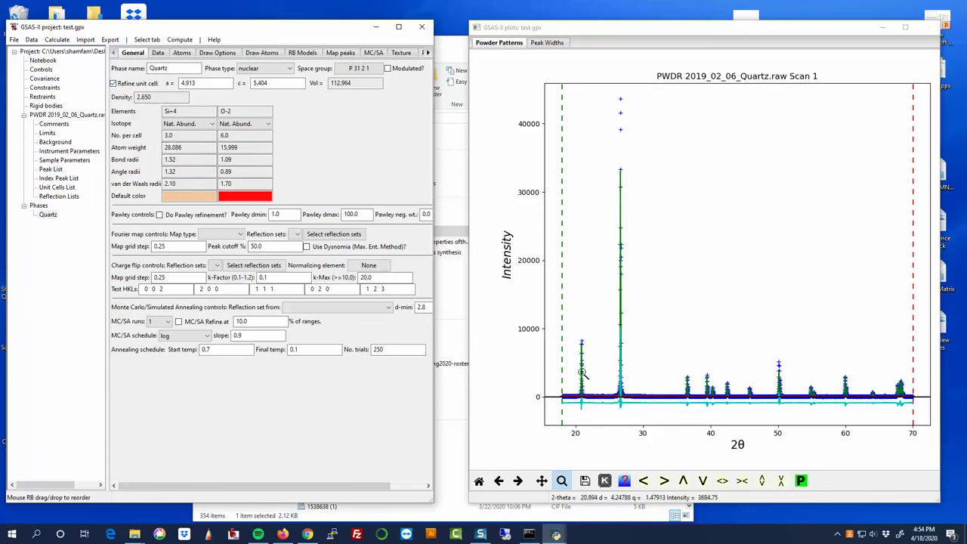
drag(271, 83, 252, 83)
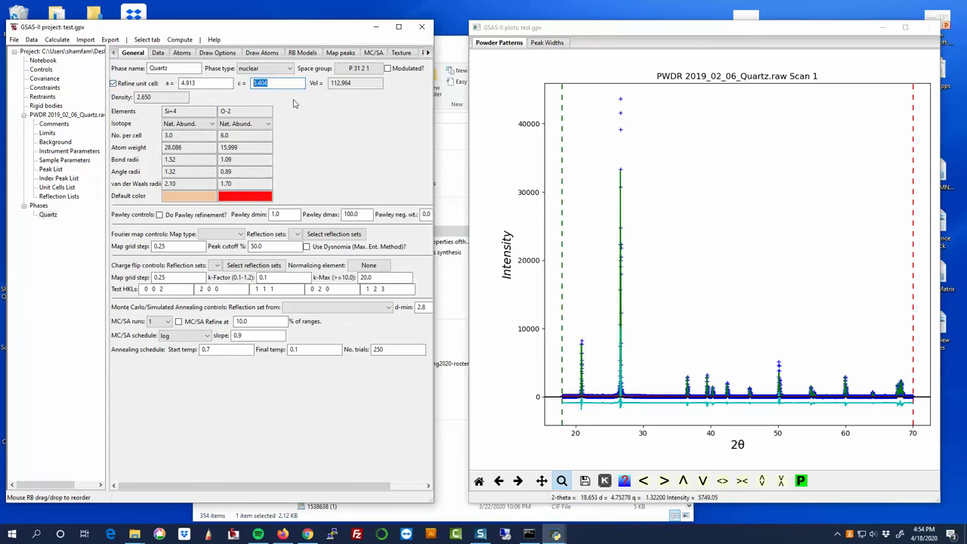
click(57, 39)
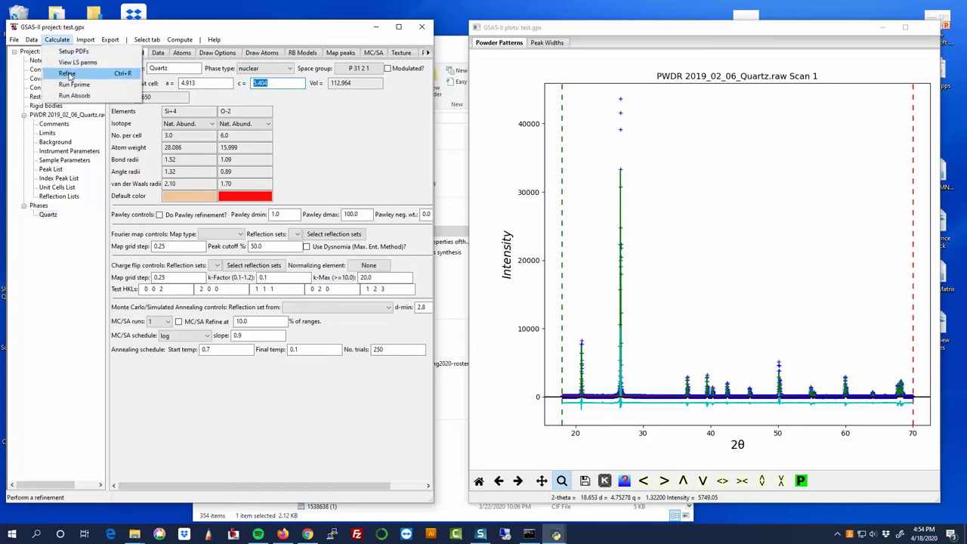
click(68, 74)
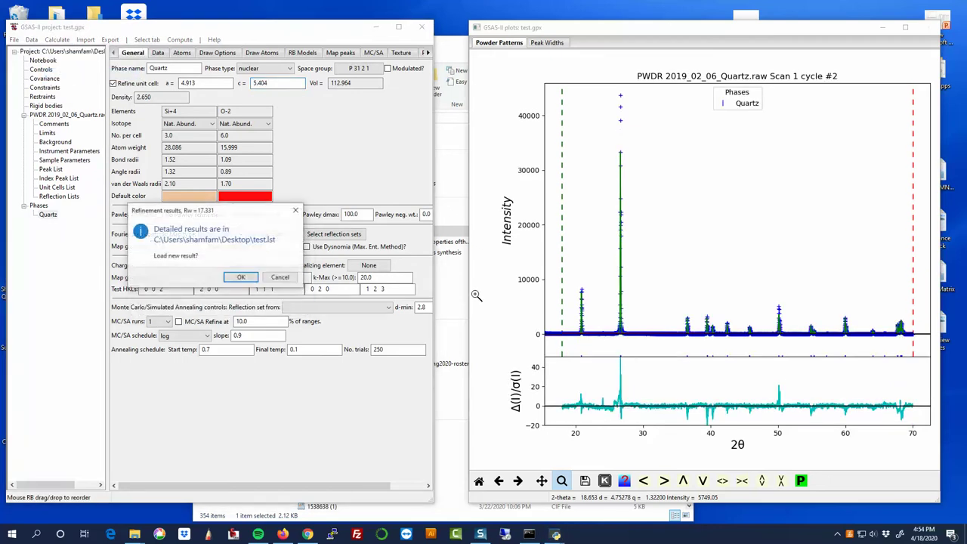
click(238, 277)
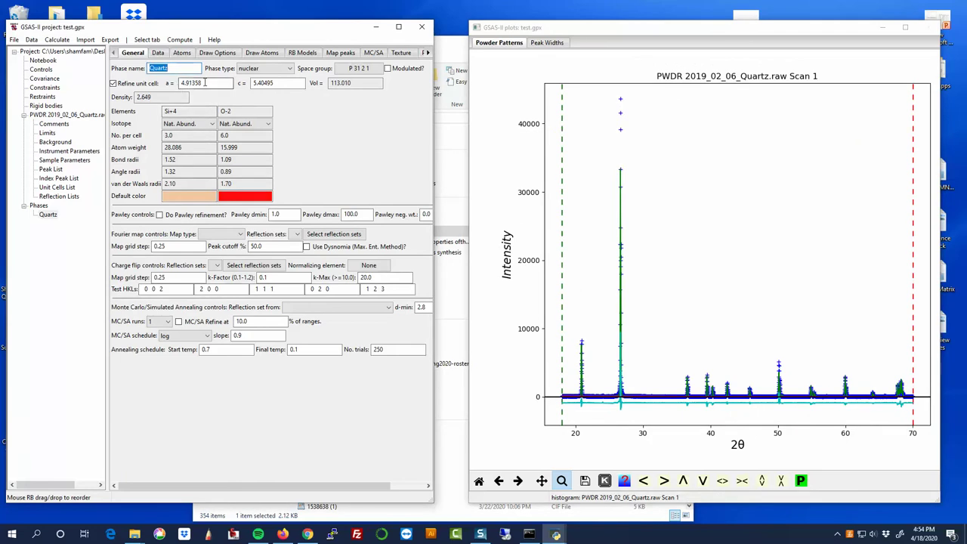
click(196, 83)
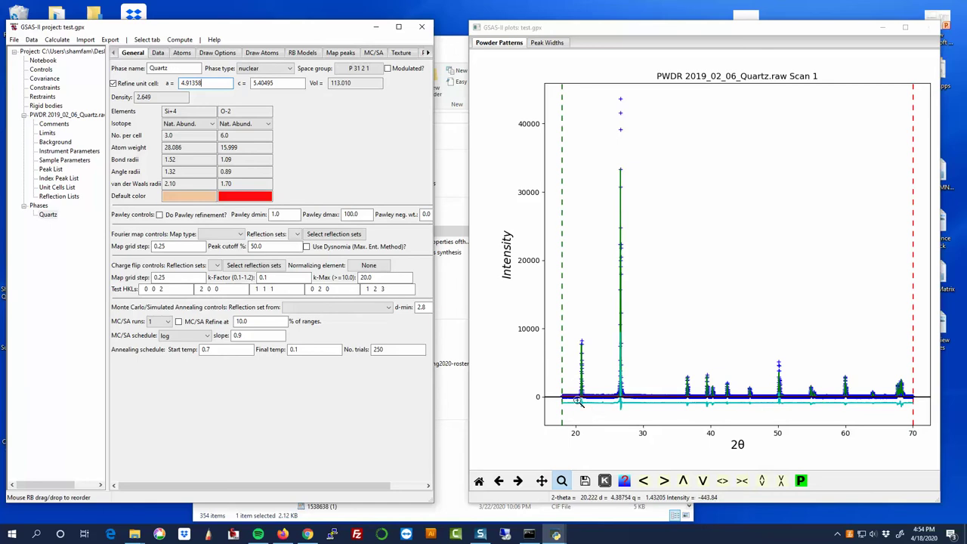
Zoom in turn on the peaks near 21°, 68°, 50°, 36.5° and 63–71°, resetting between each.
drag(568, 326, 602, 417)
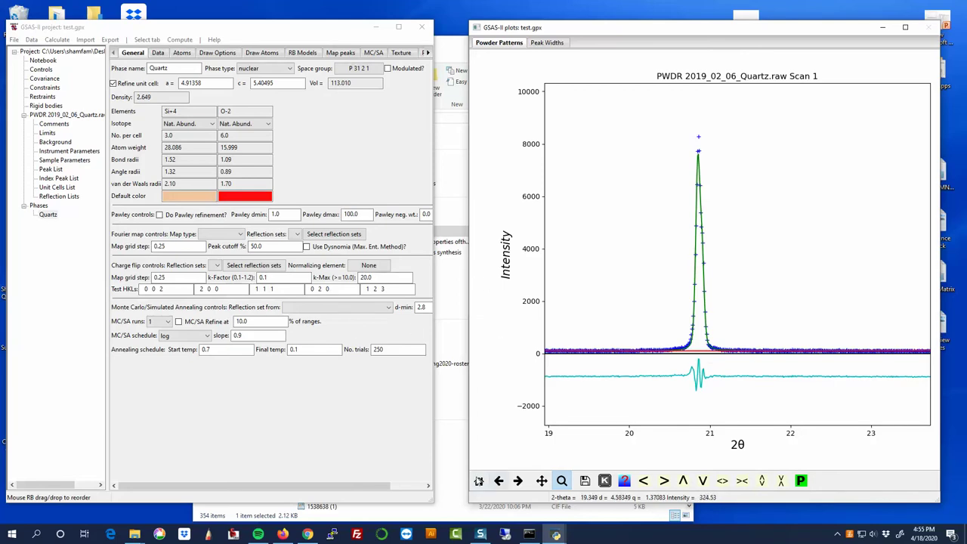
click(478, 480)
drag(891, 372, 911, 416)
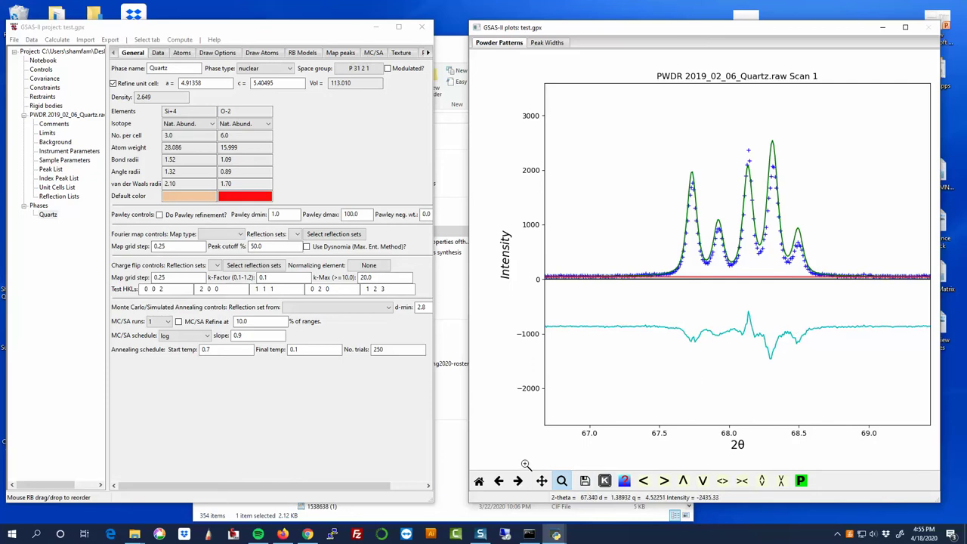
click(478, 480)
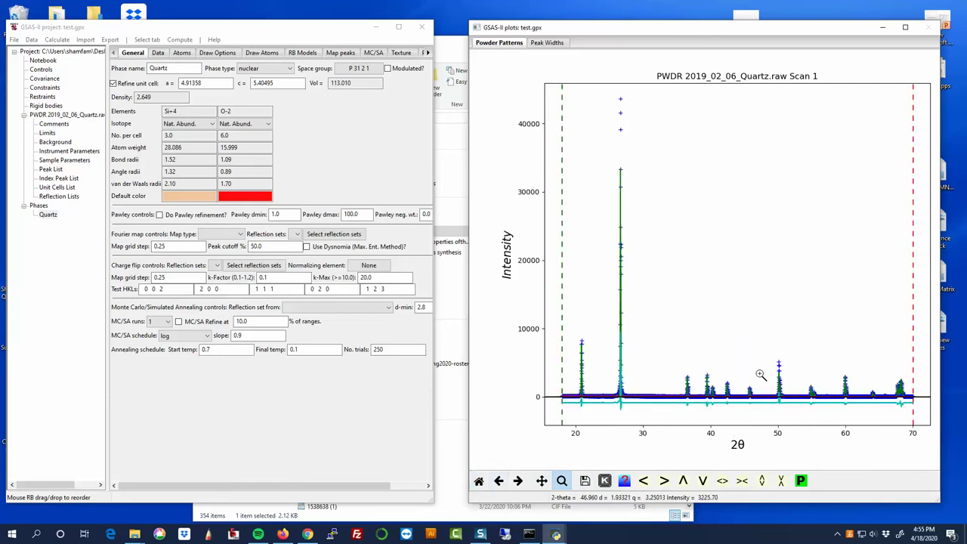
drag(771, 355, 800, 416)
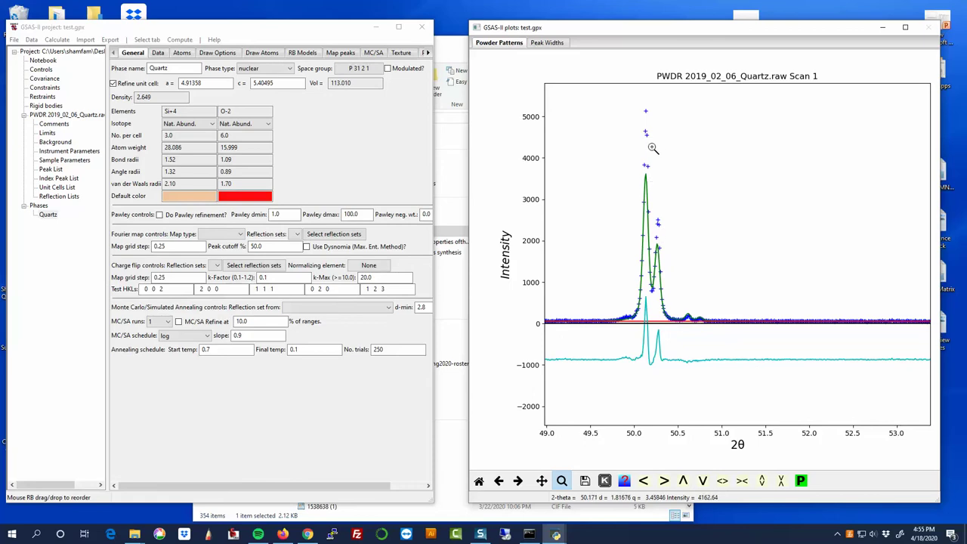
click(478, 481)
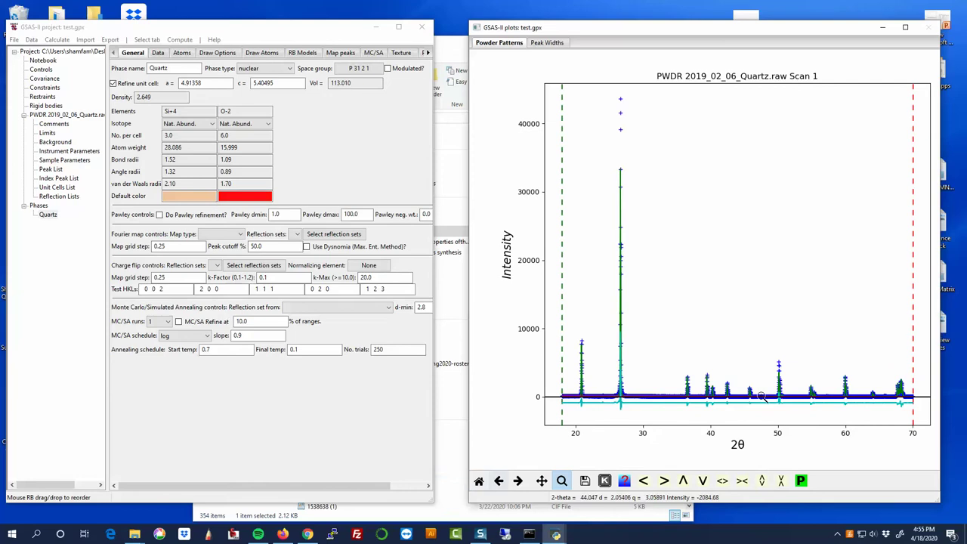
drag(676, 358, 699, 418)
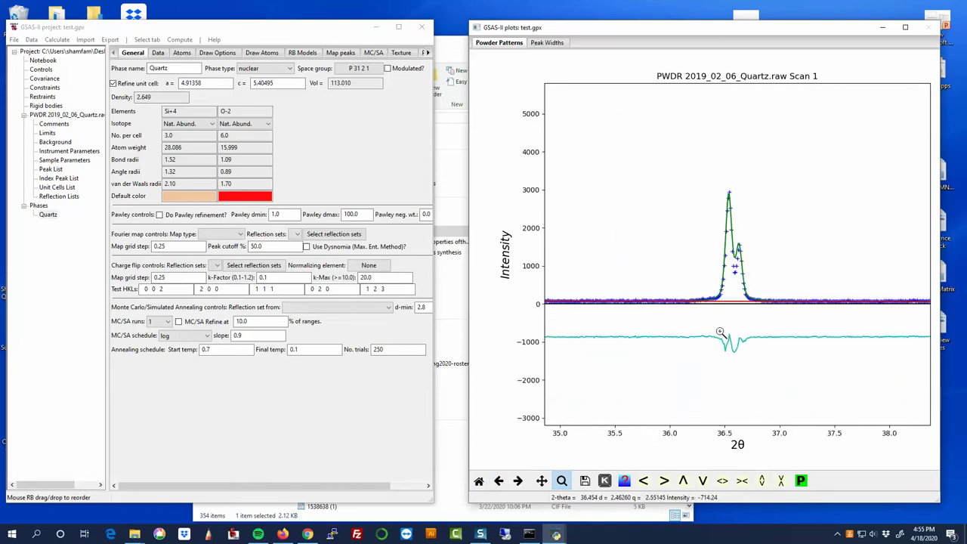
click(478, 480)
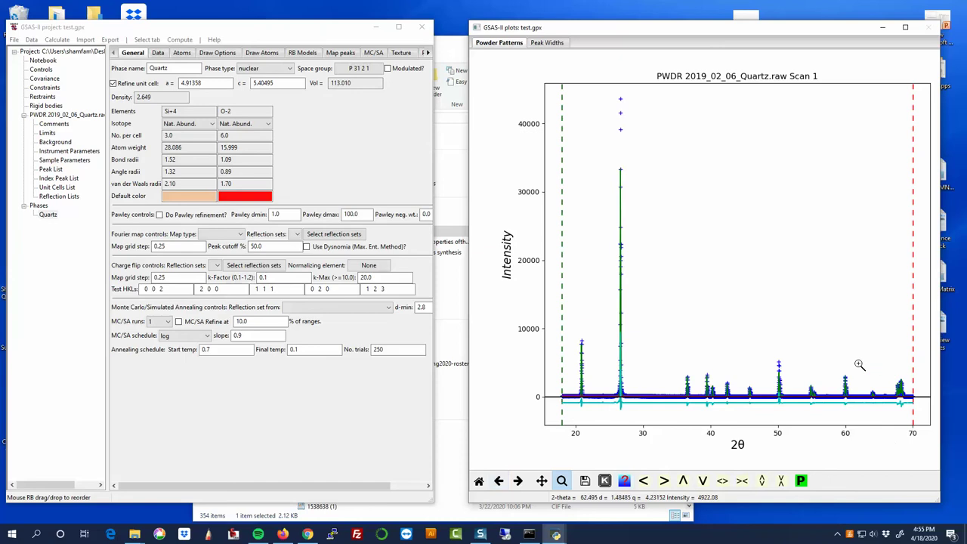
drag(866, 360, 919, 413)
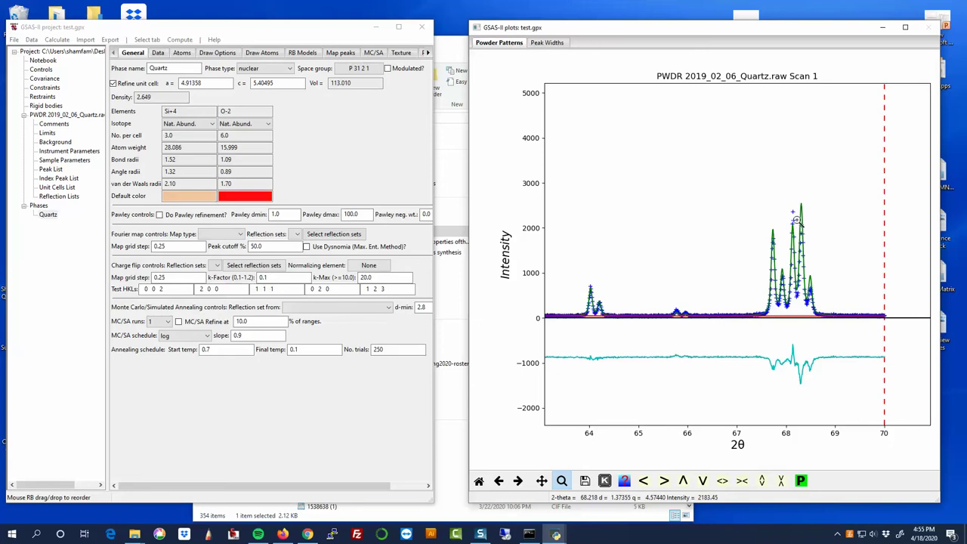
click(478, 480)
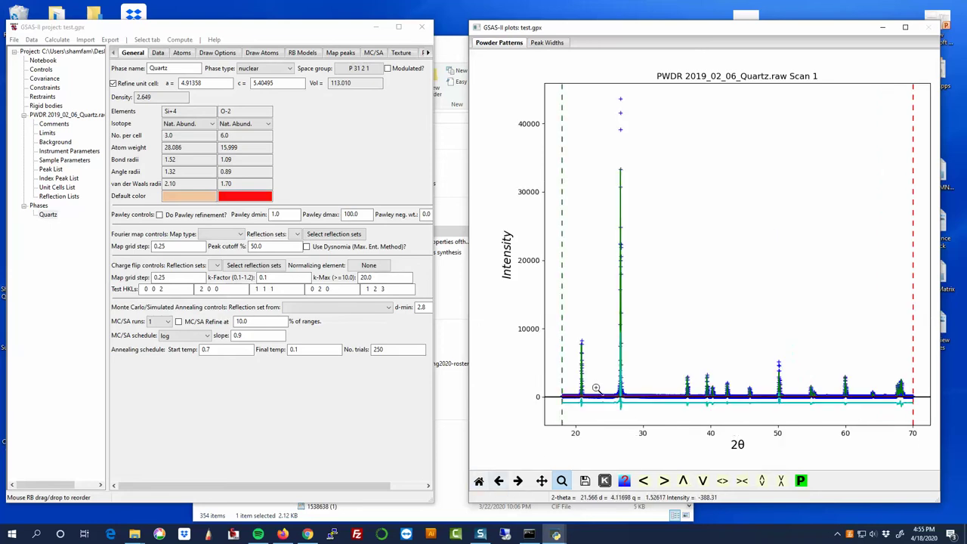
Zoom closely onto the top of the 20.9° peak, then show the full 18–70° pattern.
drag(571, 326, 592, 416)
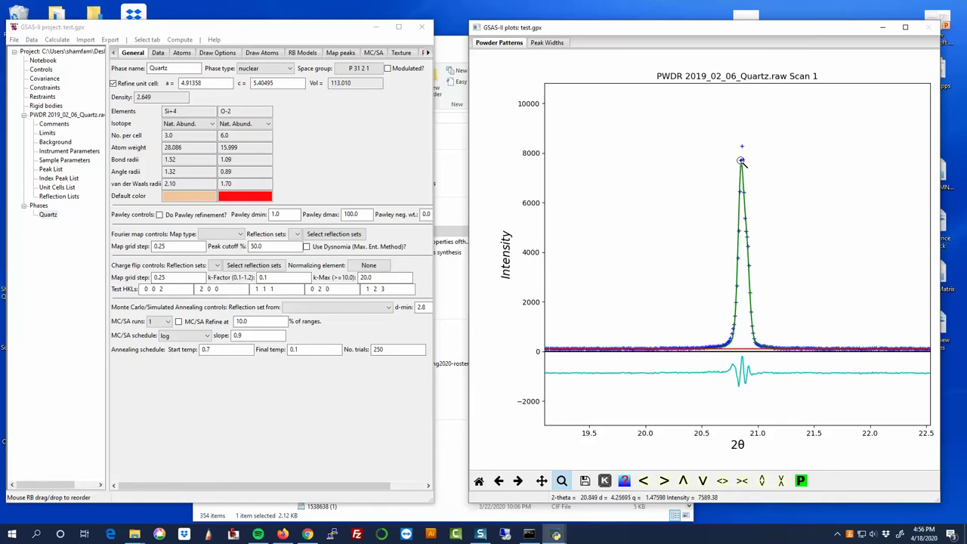
drag(720, 144, 768, 362)
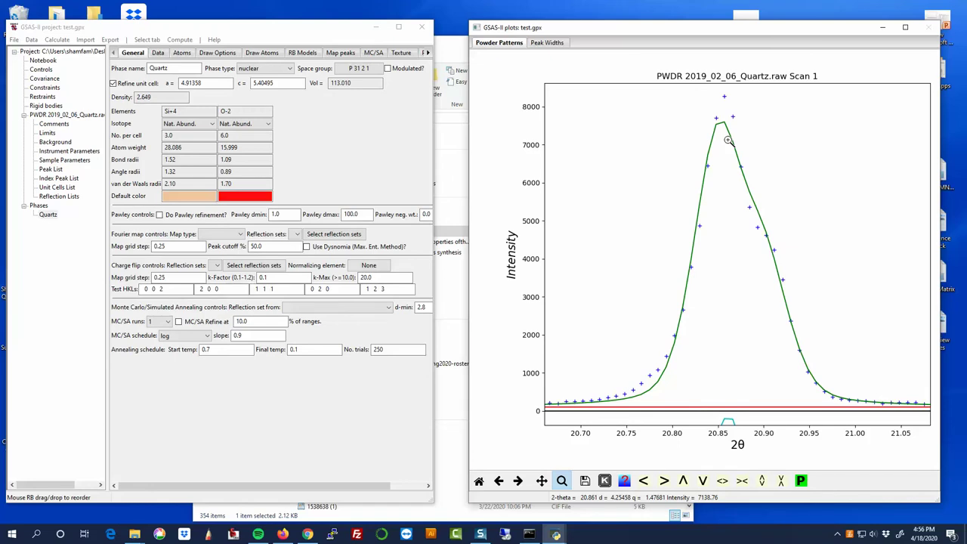
click(478, 481)
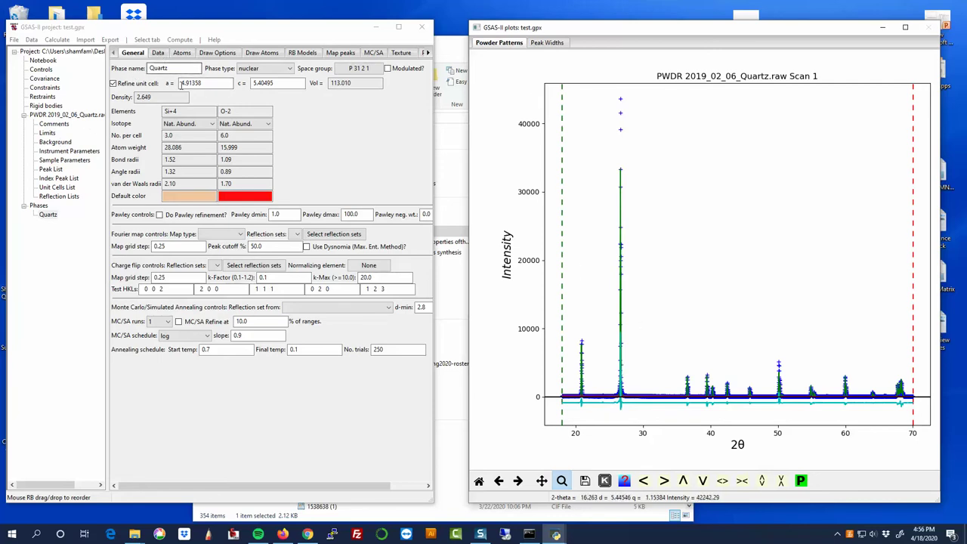
Set the X-coordinate refinement flag on both Si1 and O1 in the Quartz atoms table.
click(182, 53)
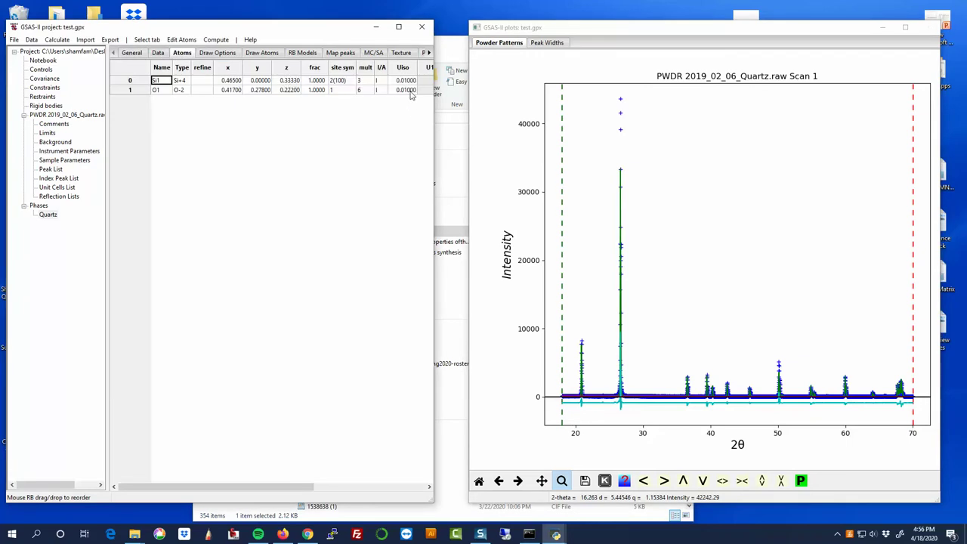
click(201, 69)
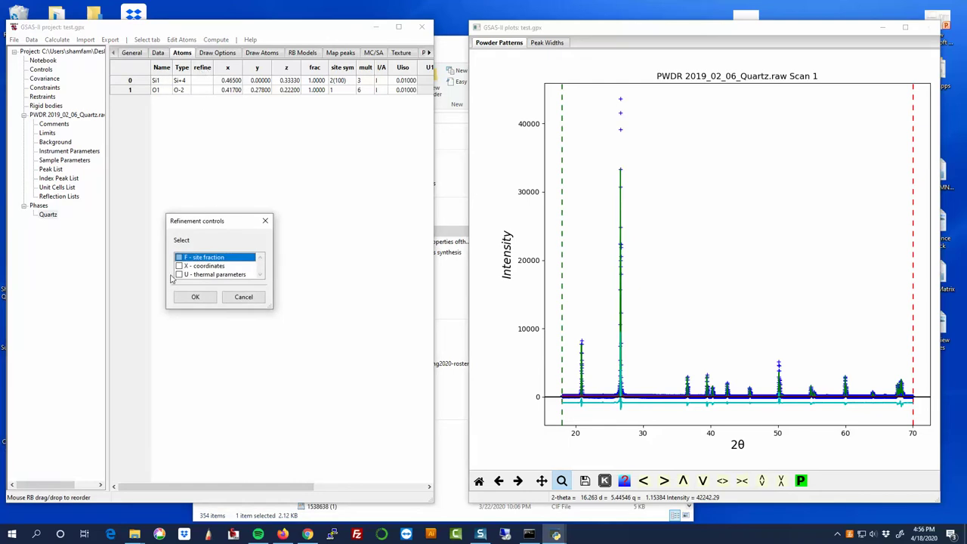
click(179, 266)
click(194, 297)
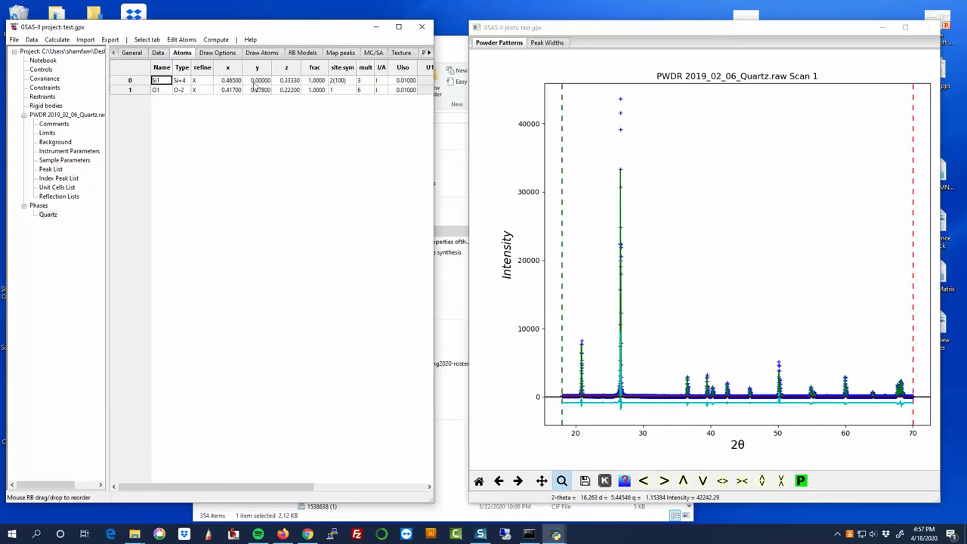
Refine the atom positions and load the new result with Rw about 17.0.
click(57, 39)
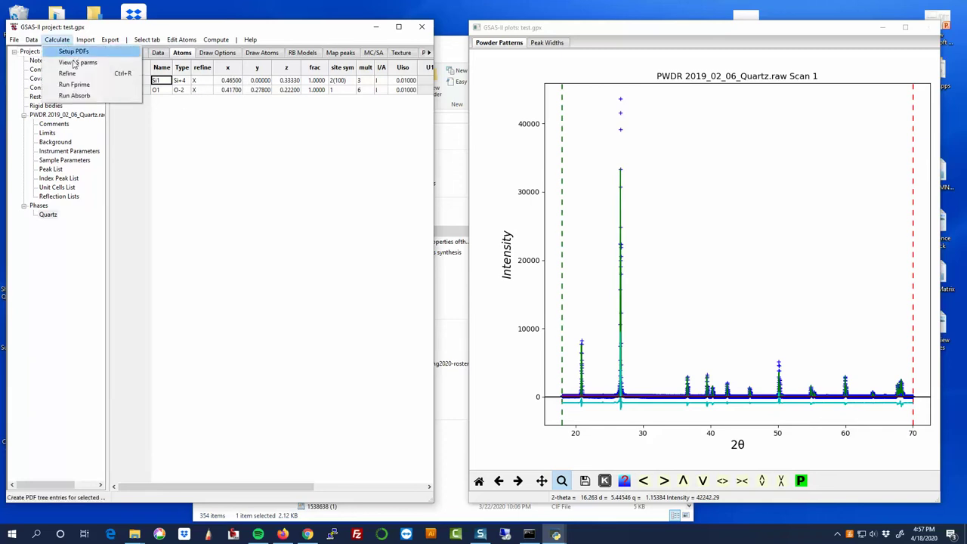
click(71, 75)
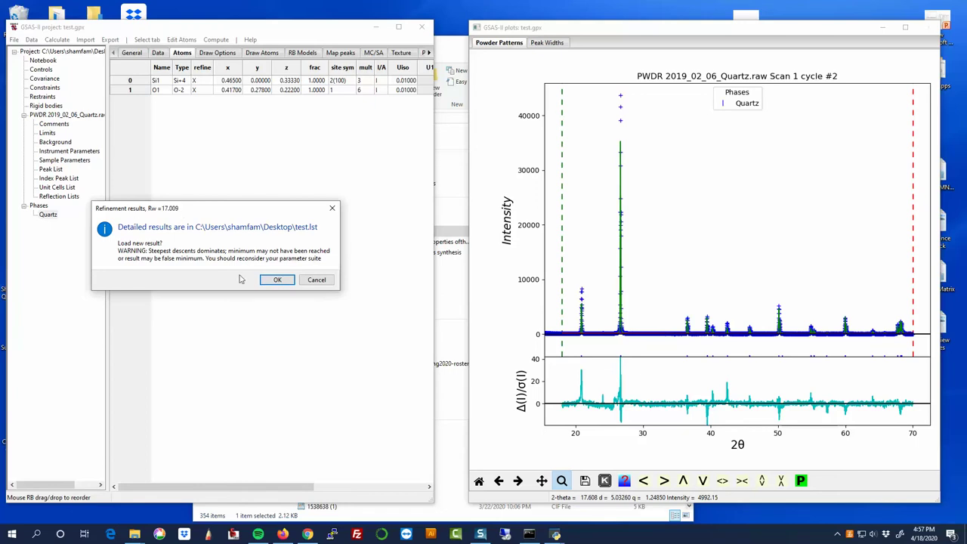
click(274, 281)
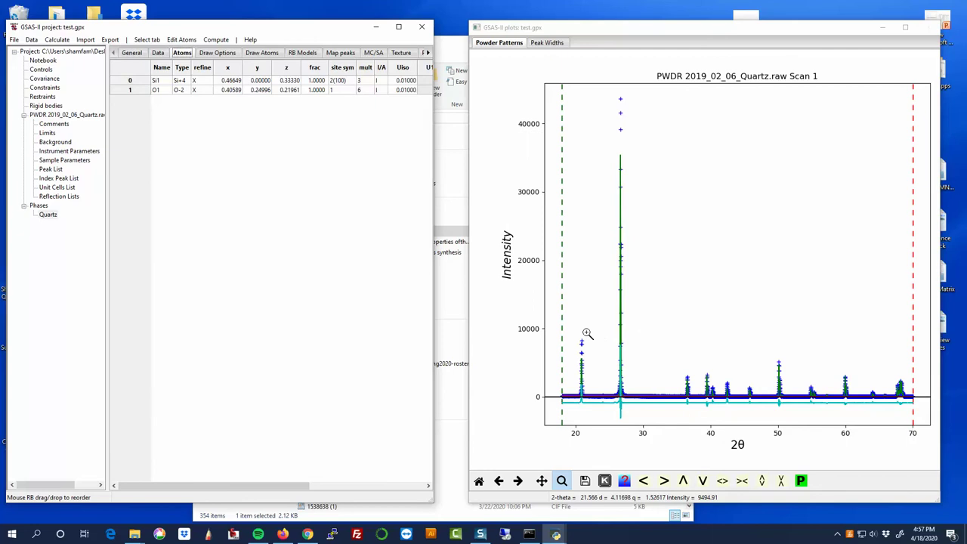
Inspect the fit at the 20.9°, 67–70° and 26.6° peaks, ending on the full pattern.
drag(572, 328, 592, 410)
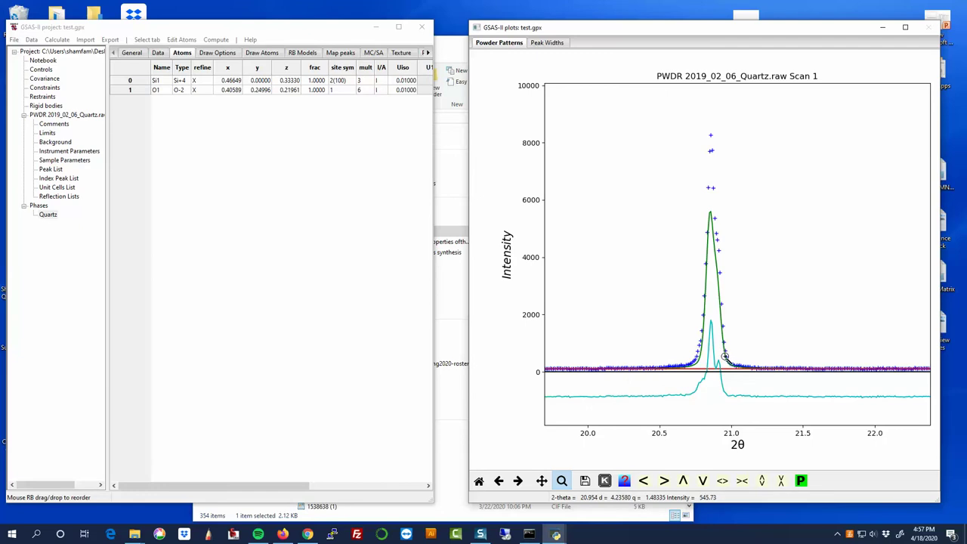
click(479, 480)
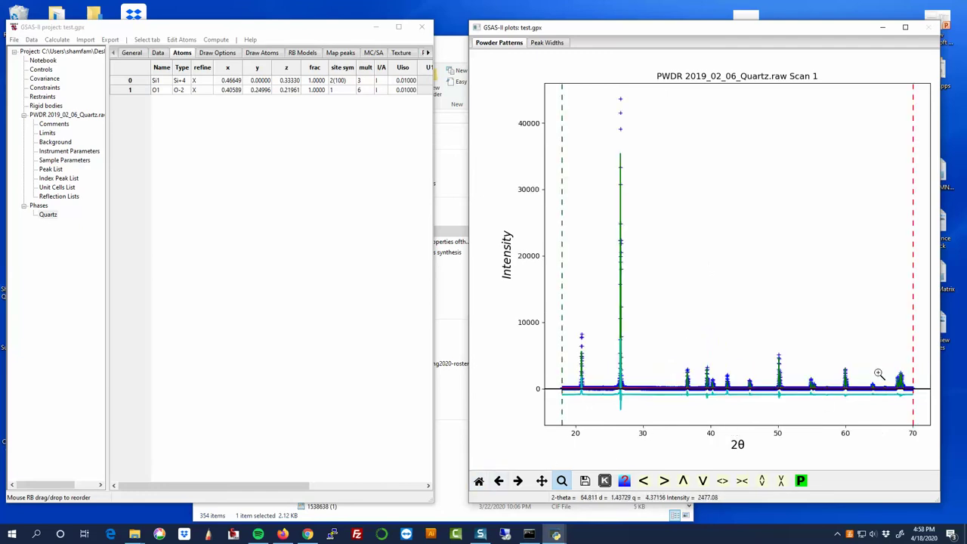
drag(891, 367, 903, 401)
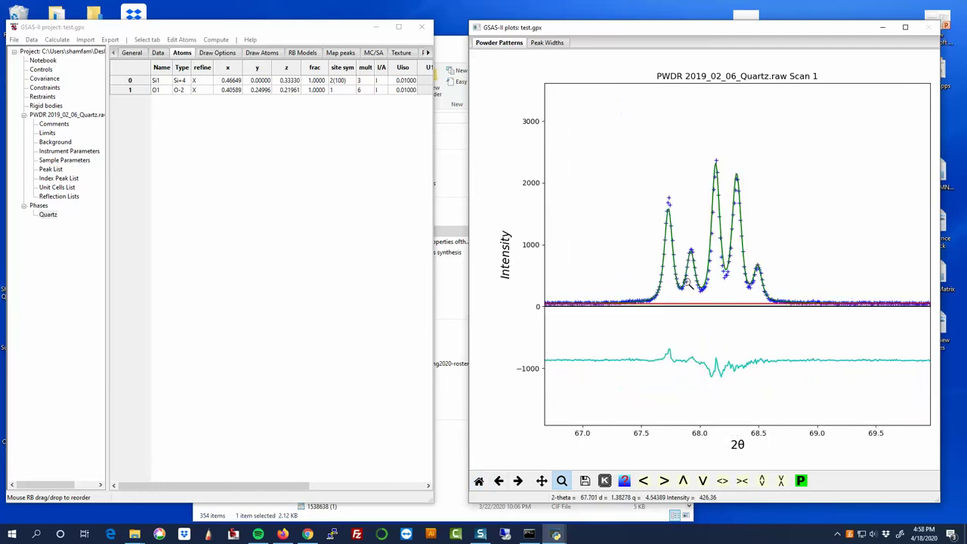
click(478, 480)
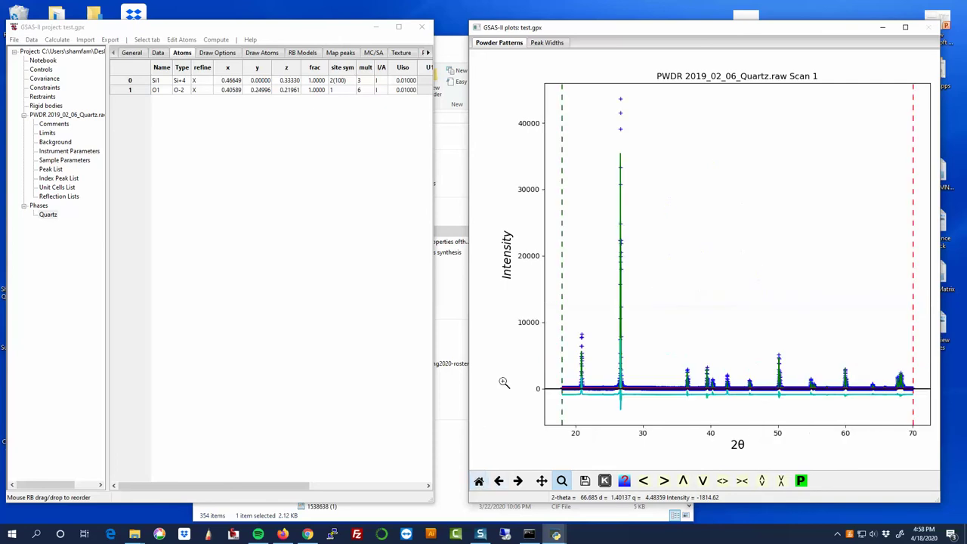
drag(601, 89, 638, 412)
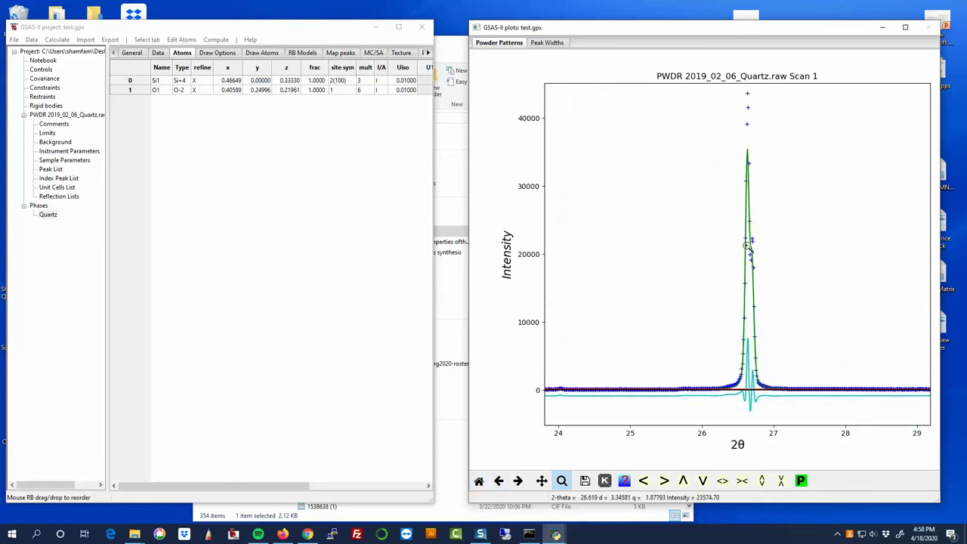
click(478, 480)
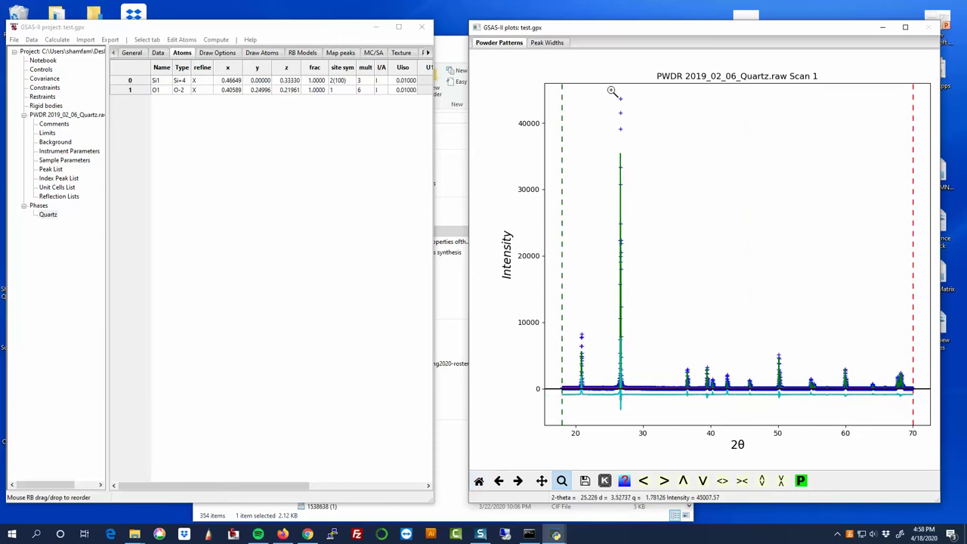
drag(611, 90, 636, 413)
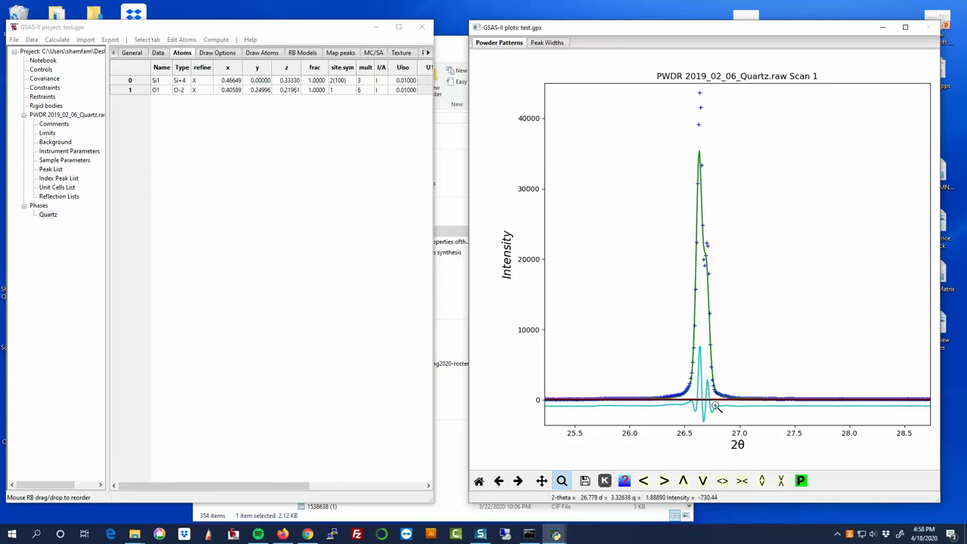
drag(665, 411, 735, 89)
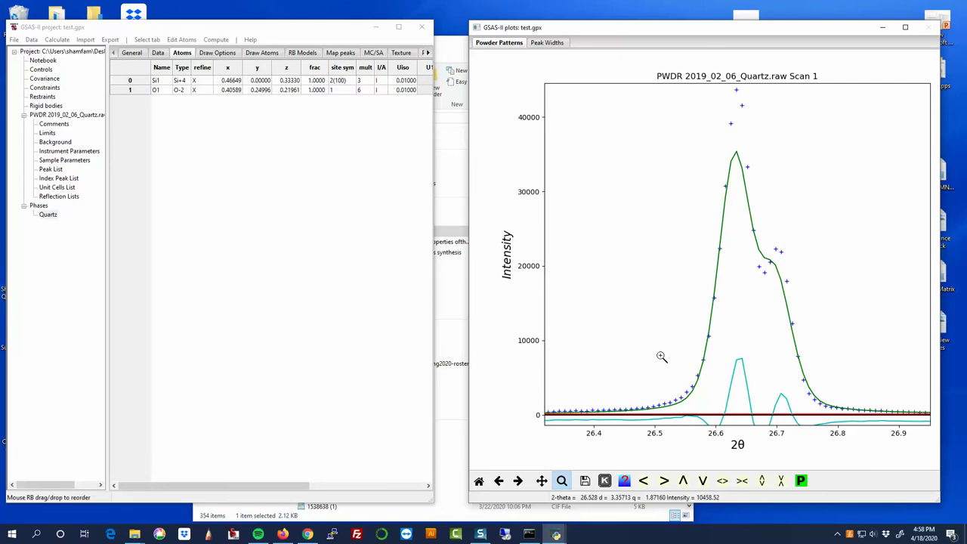
click(478, 481)
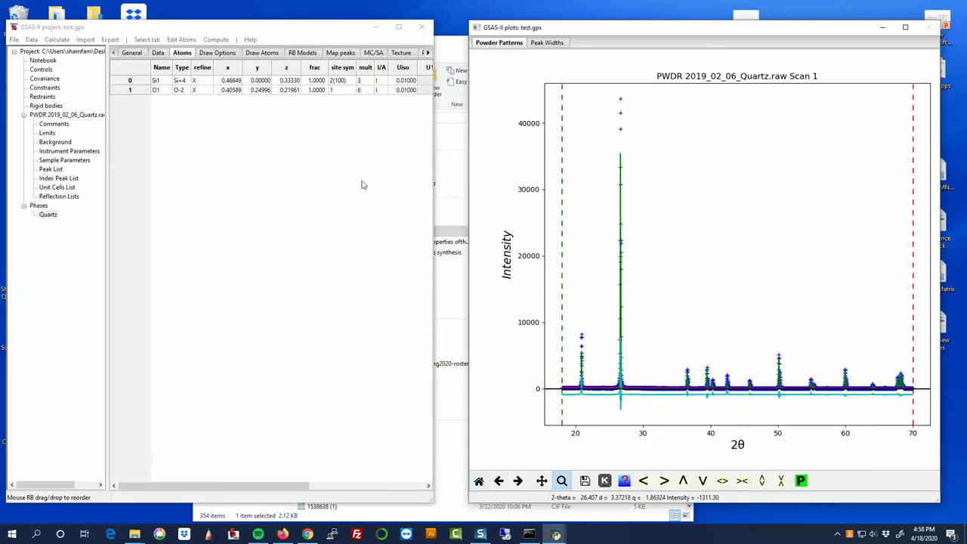
Show the Quartz phase's Data tab with isotropic size 1.000 µm and microstrain 1000.0, unrefined.
click(132, 53)
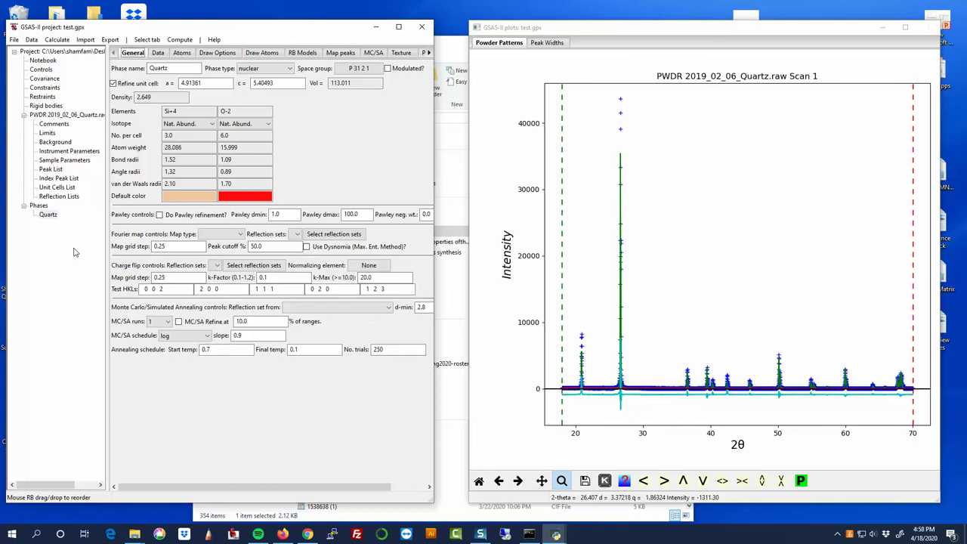
click(48, 215)
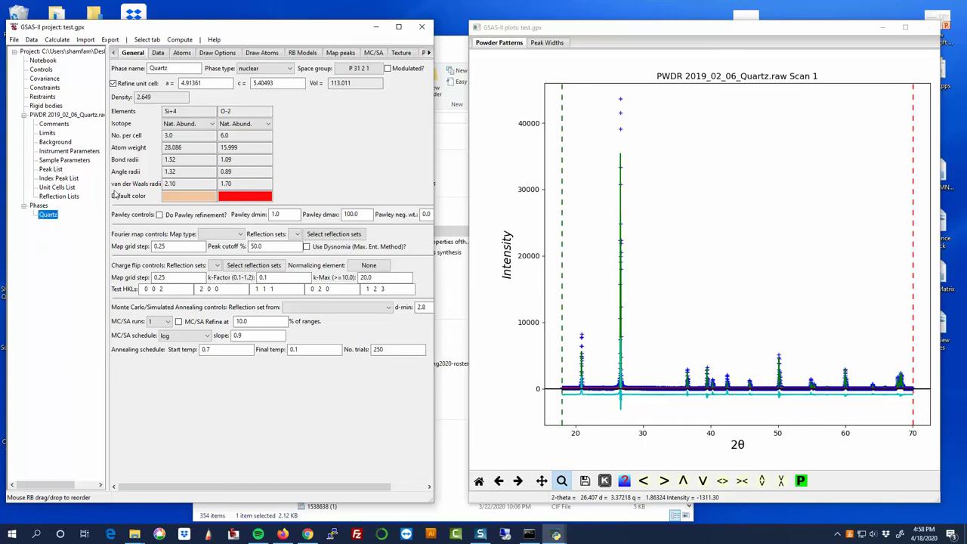
click(157, 53)
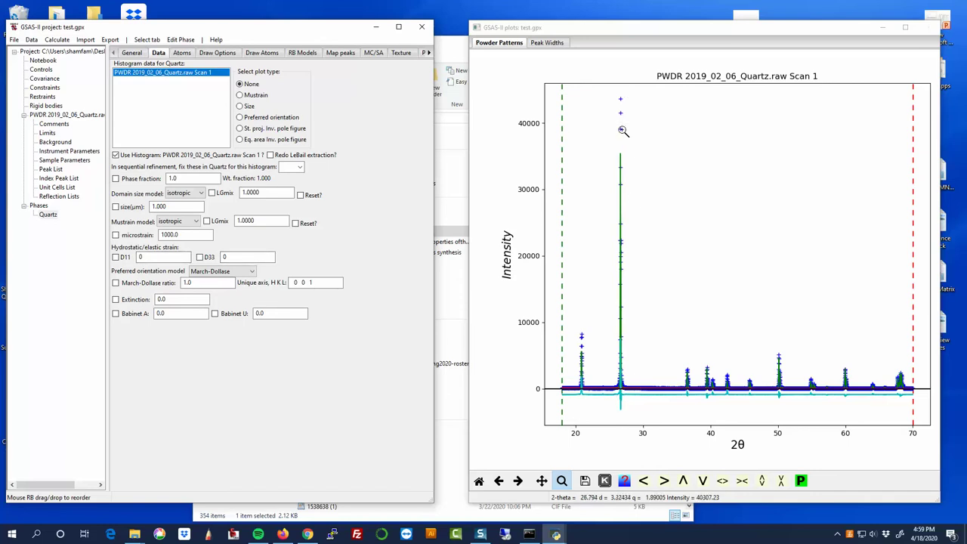
View U 2.0, V -2.0, W 5.0, then zoom onto the 26.6° peak and 64.0/64.2° doublet.
click(67, 152)
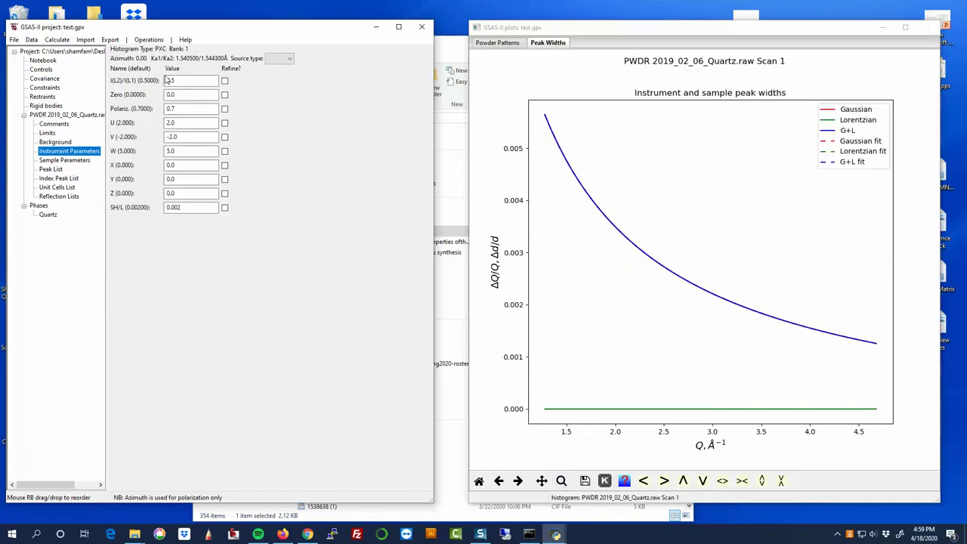
click(172, 123)
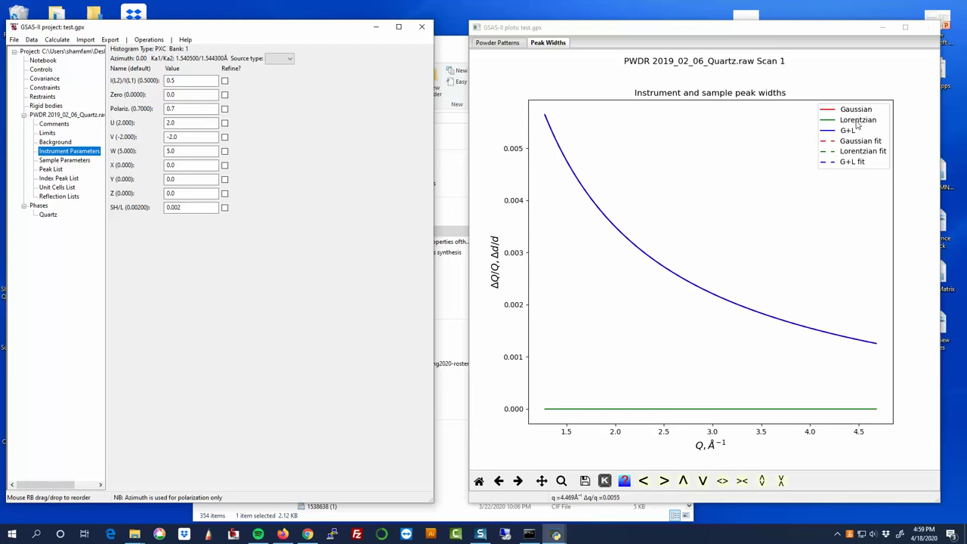
click(499, 43)
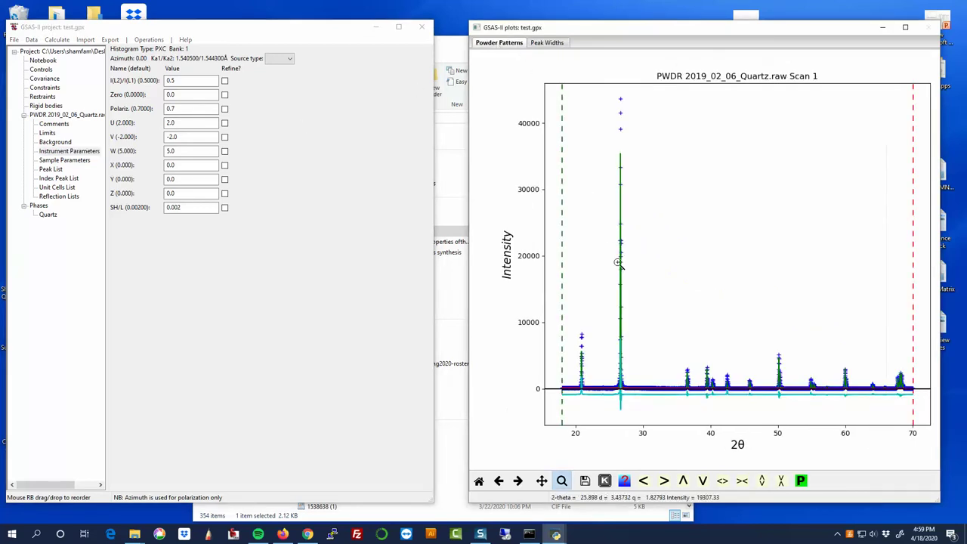
drag(599, 89, 654, 395)
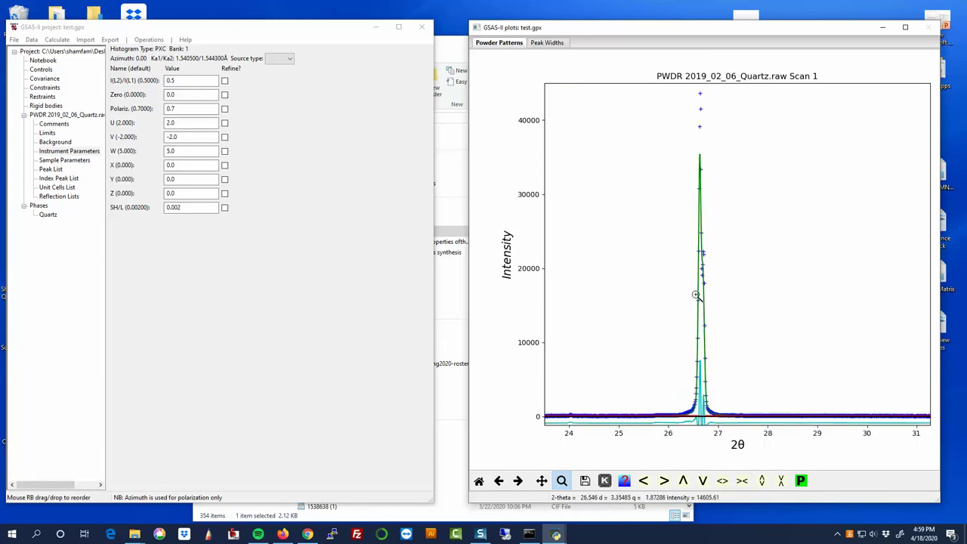
drag(660, 297, 746, 93)
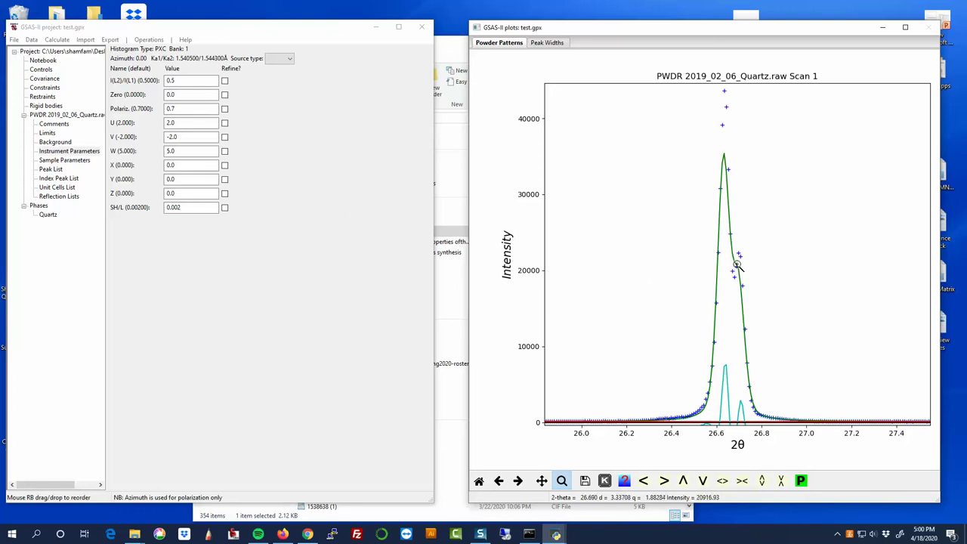
click(479, 482)
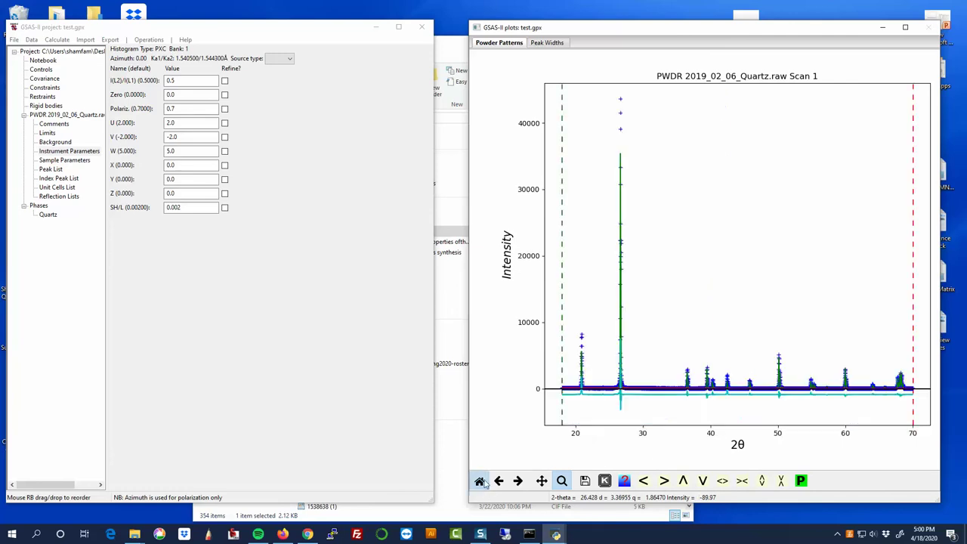
drag(885, 368, 867, 399)
drag(656, 260, 749, 344)
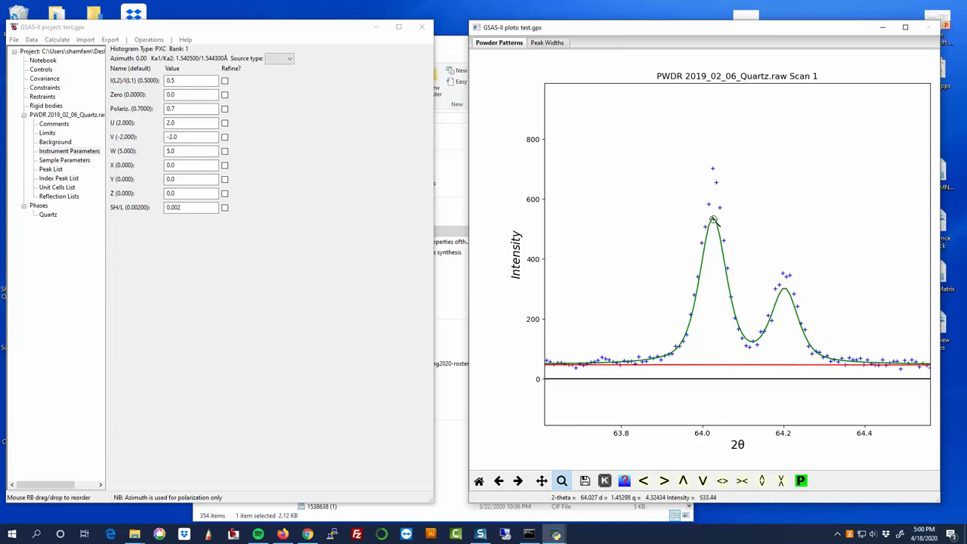
Zoom from the full pattern onto the 26.6° peak, where the calculated intensity falls short.
click(478, 481)
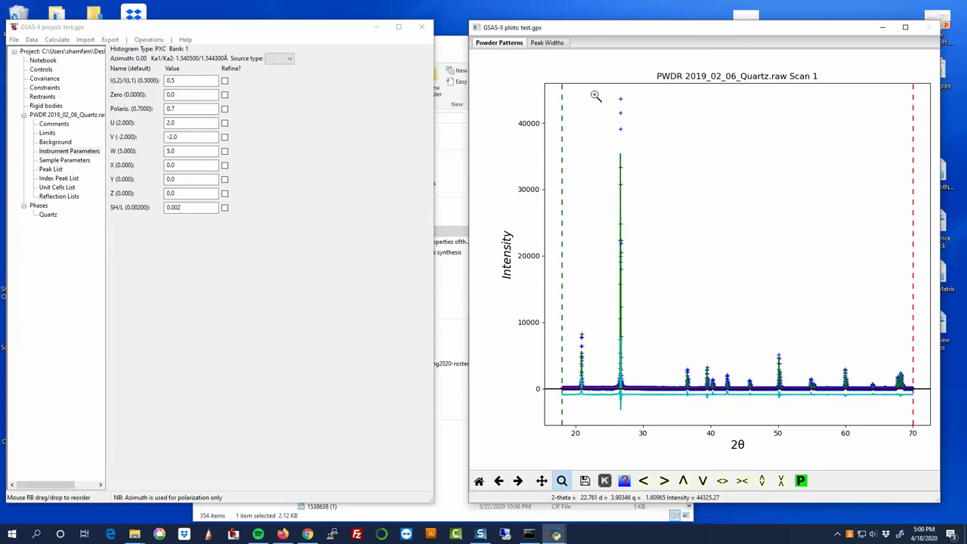
drag(610, 93, 632, 396)
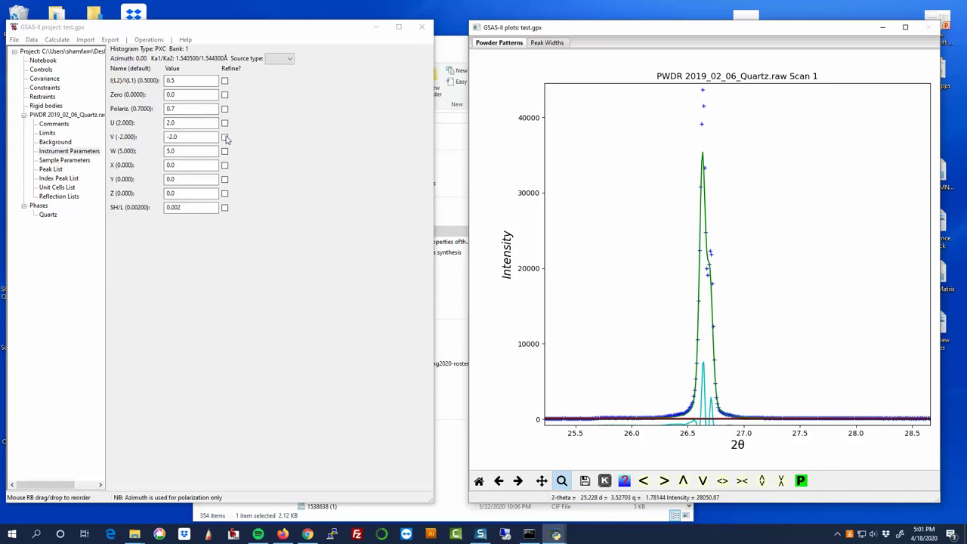
Review the U (2.0), V (-2.0), W and X peak-width values and flag U to refine.
click(172, 123)
click(186, 123)
click(177, 151)
click(176, 165)
click(174, 137)
double_click(169, 137)
click(207, 123)
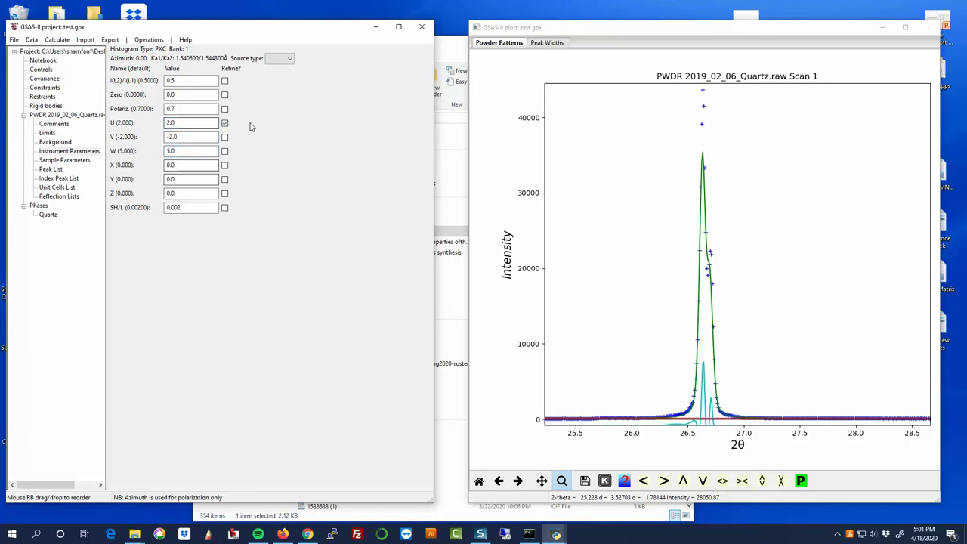
Run the refinement and load it, bringing U to 1.262 with Rw about 17.03%.
click(57, 39)
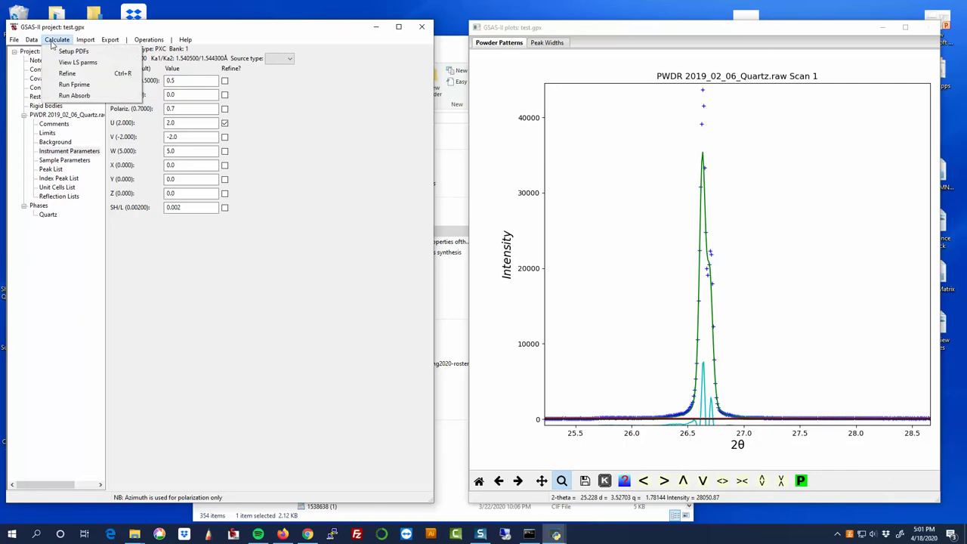
click(67, 75)
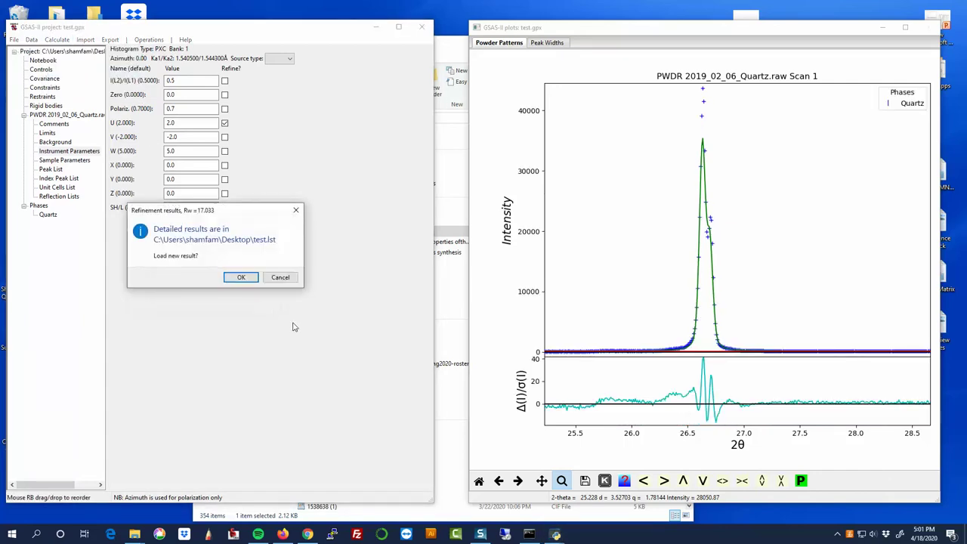
click(241, 279)
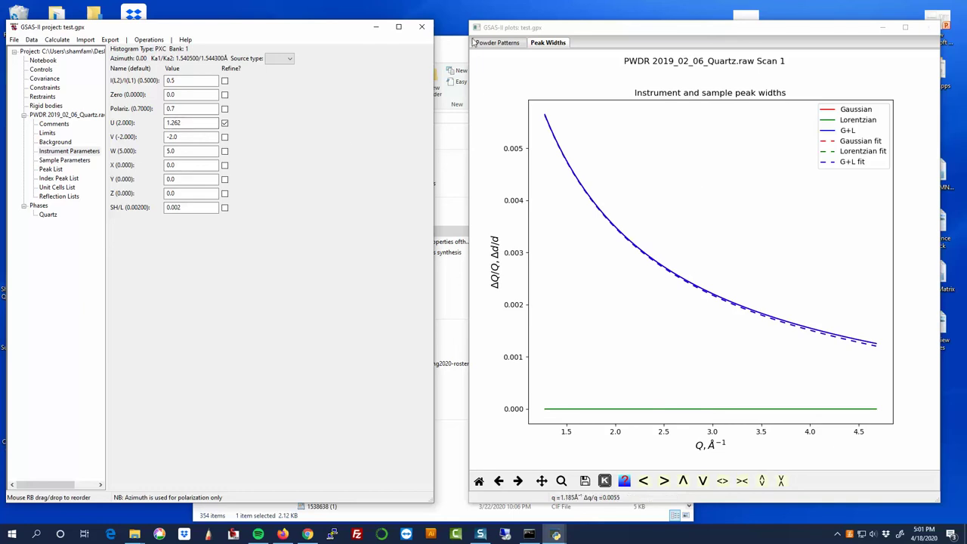
click(495, 43)
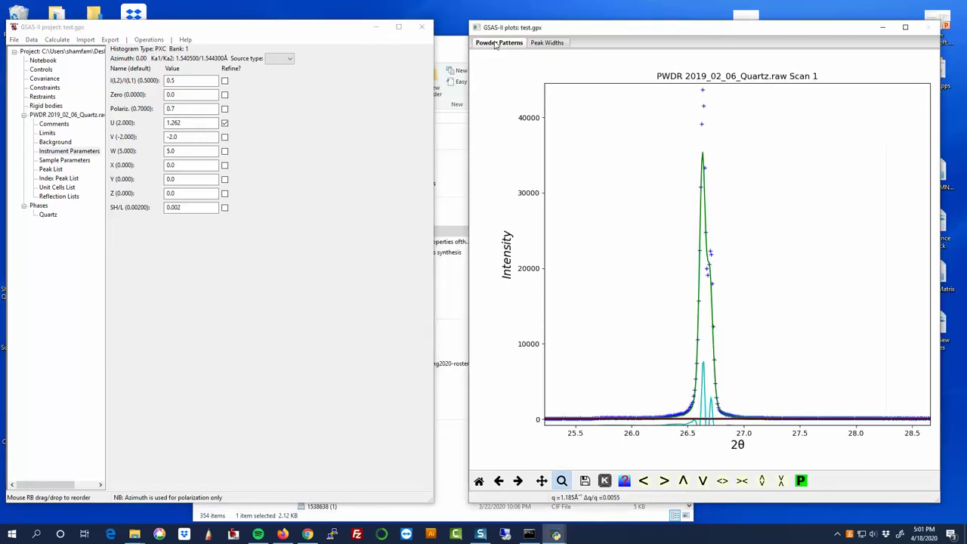
Move the refine flag from U to V and refine, giving V -2.39 at Rw 17.104.
click(224, 123)
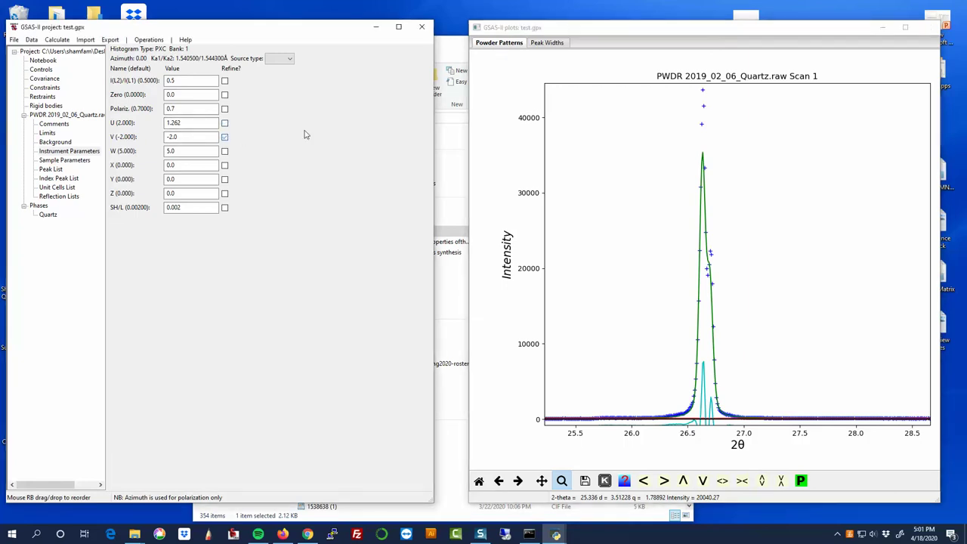
click(56, 39)
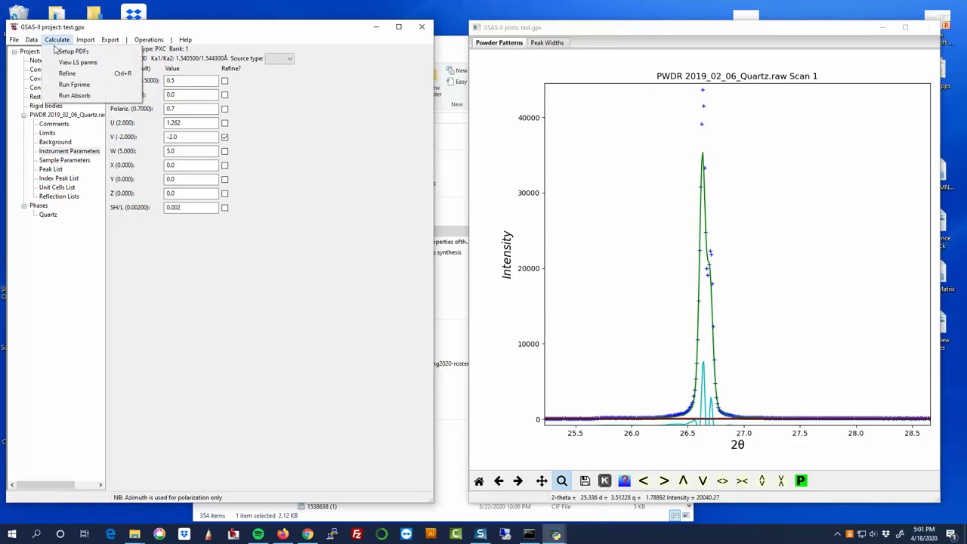
click(67, 74)
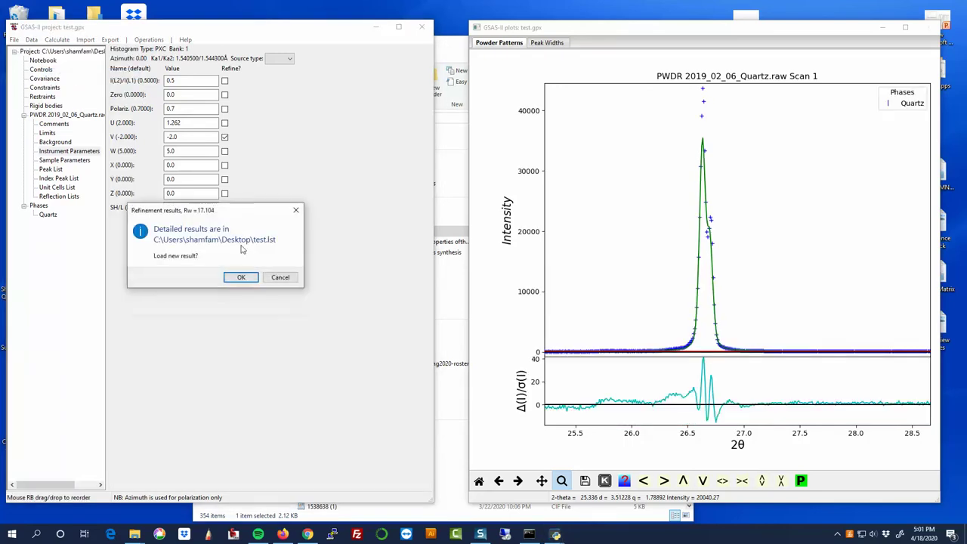
click(240, 276)
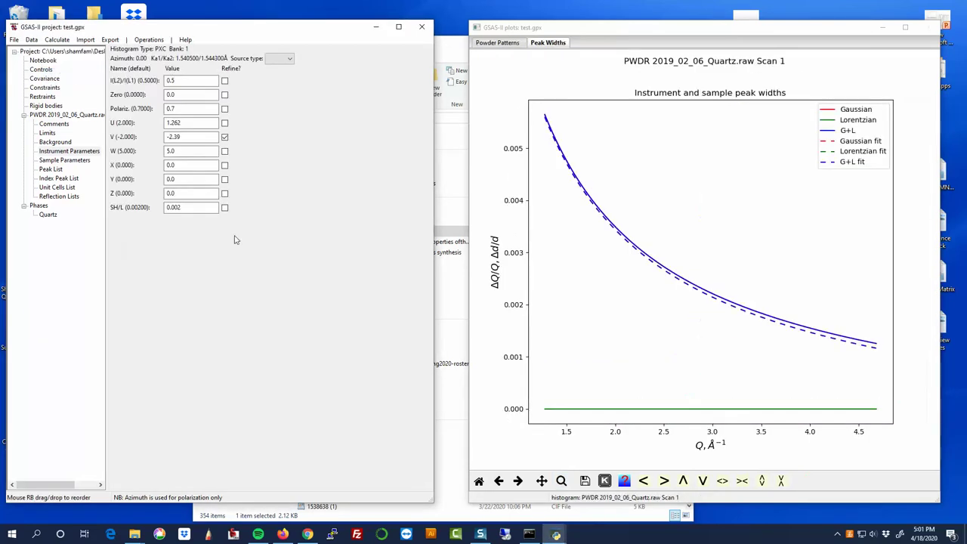
Swap the V refine flag for W, run another refinement and accept the result.
click(225, 136)
click(224, 151)
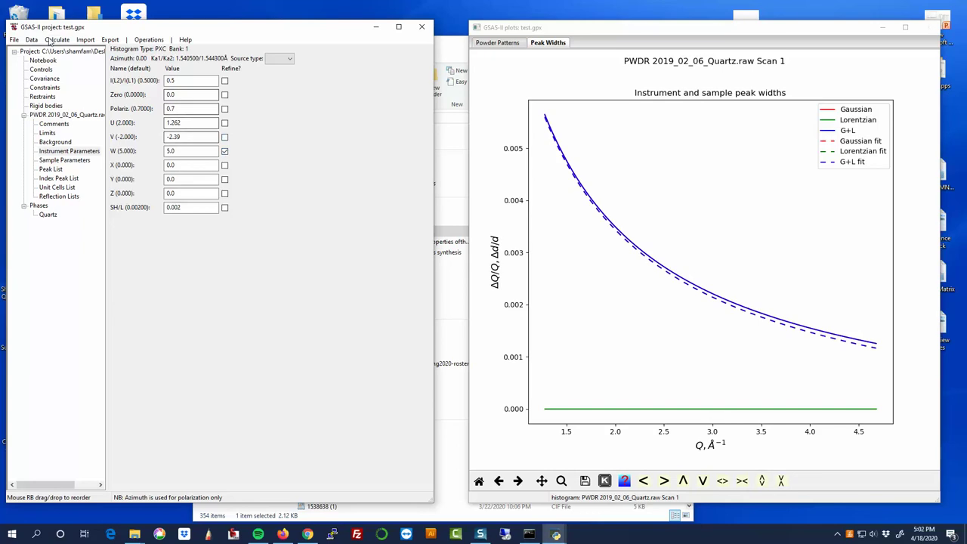
click(53, 40)
click(66, 73)
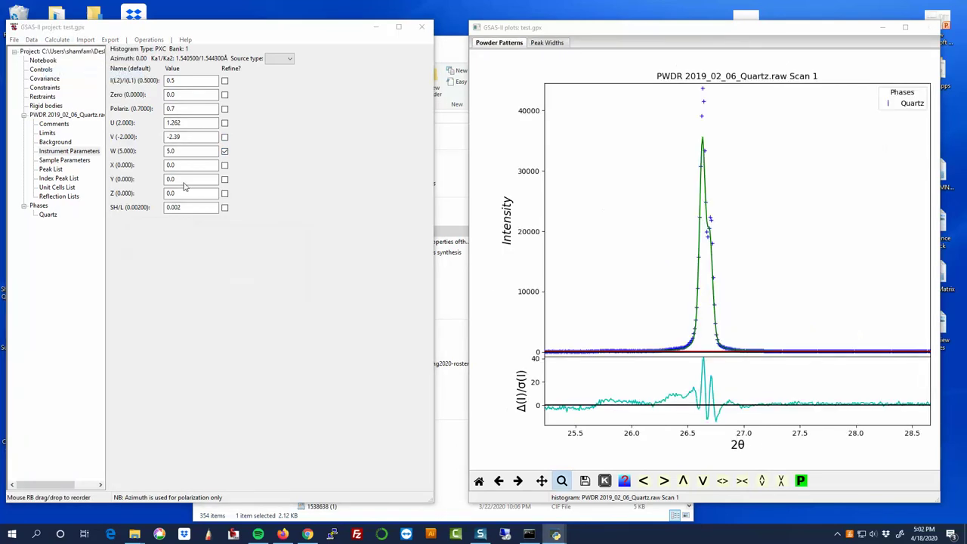
click(275, 278)
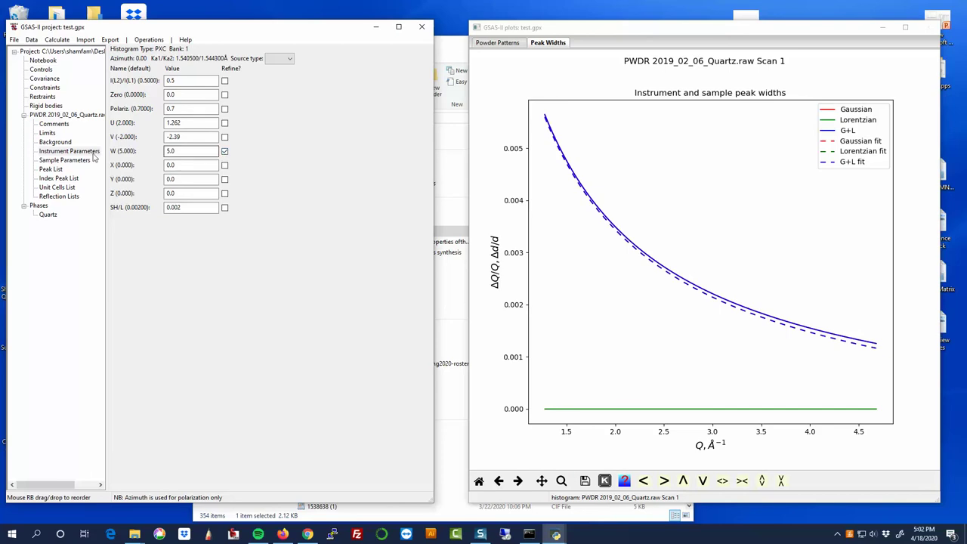
Step through Background, Limits and Instrument Parameters to Sample Parameters (scale 273.52, displacement 14.437 µm).
click(55, 142)
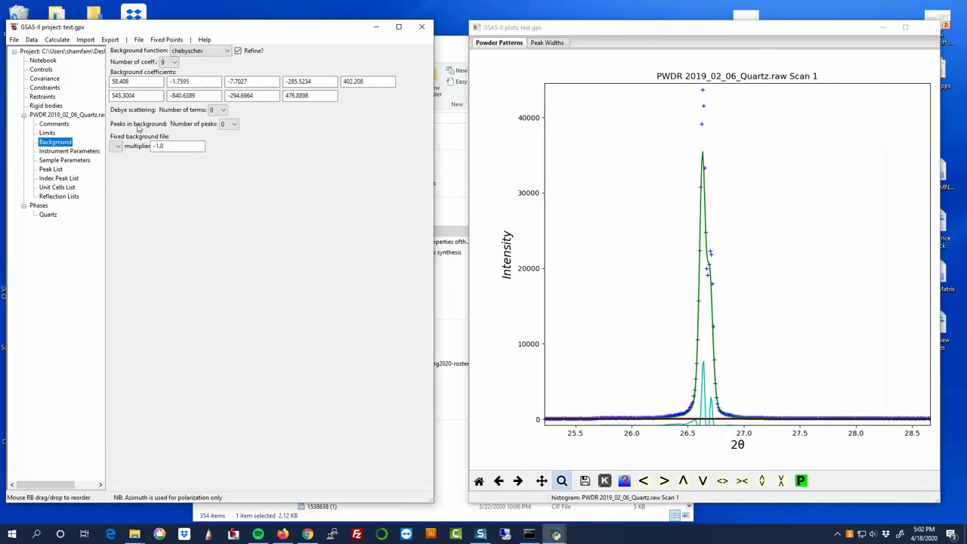
click(47, 133)
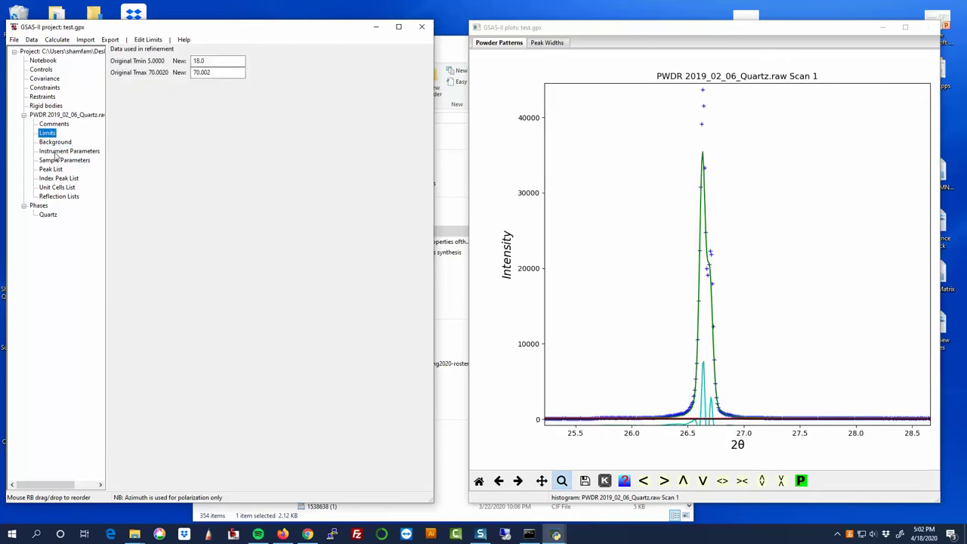
click(56, 152)
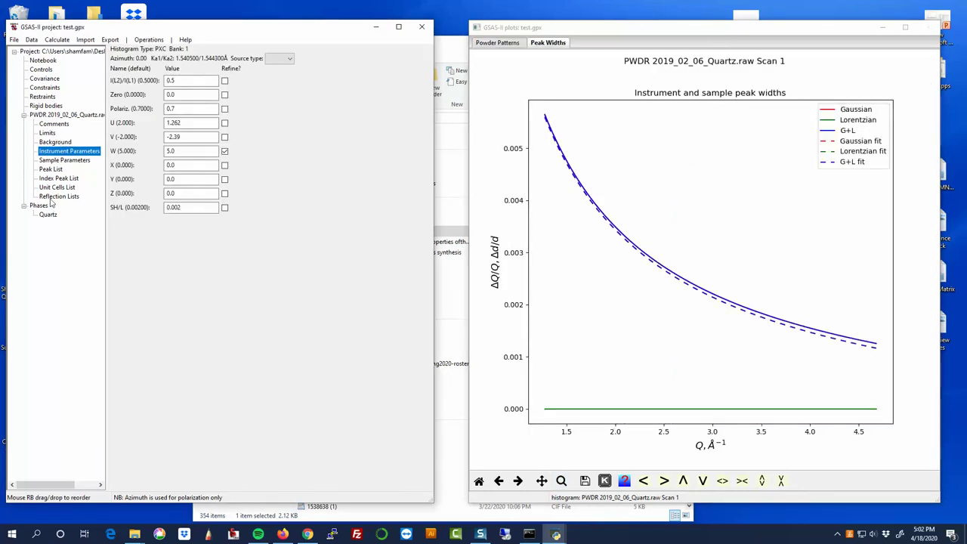
click(62, 160)
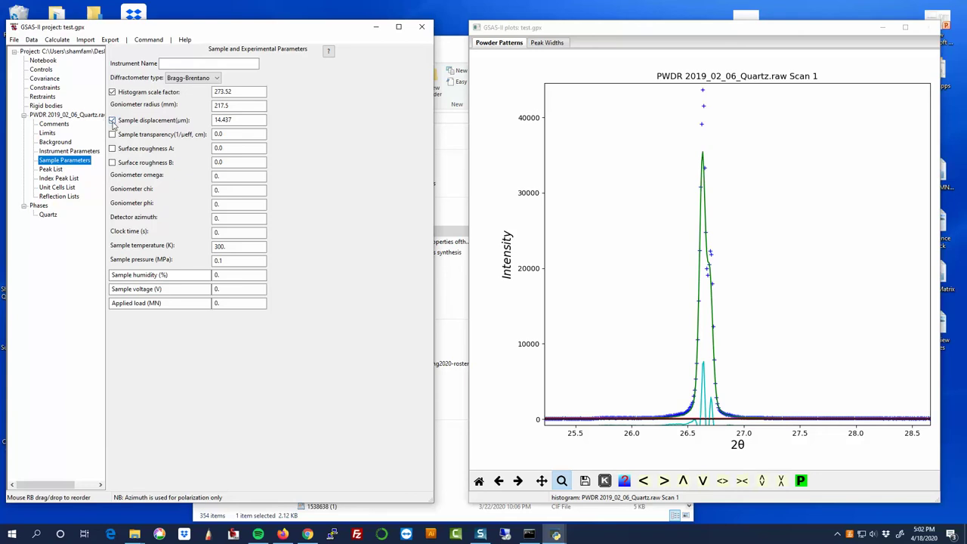
Turn off sample displacement refinement and flag U (1.262), V (-2.39) and W (5.0) to refine.
click(113, 121)
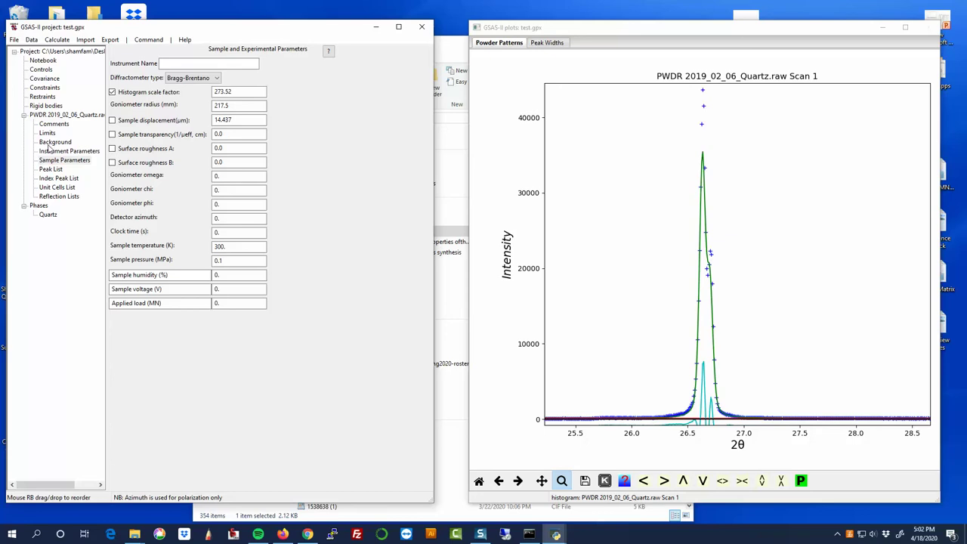
click(53, 142)
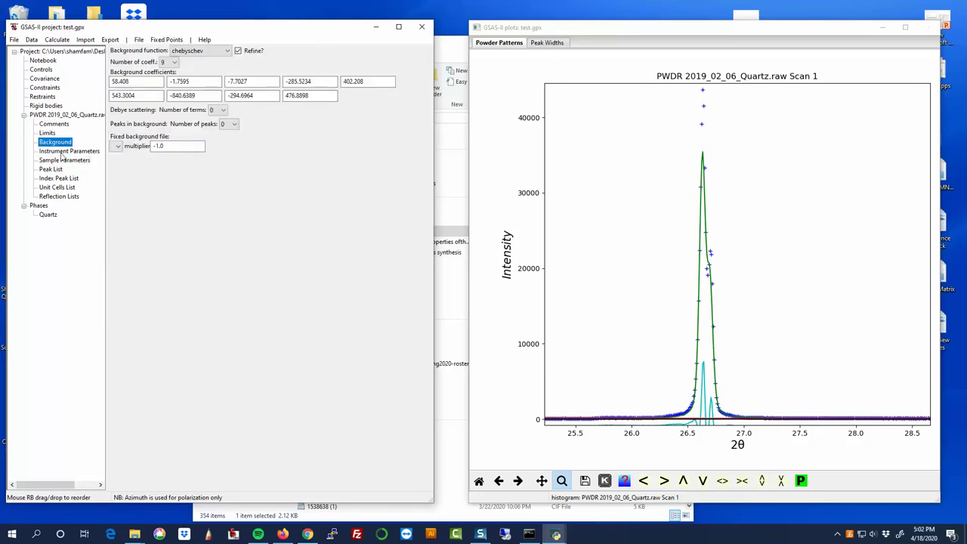
click(64, 152)
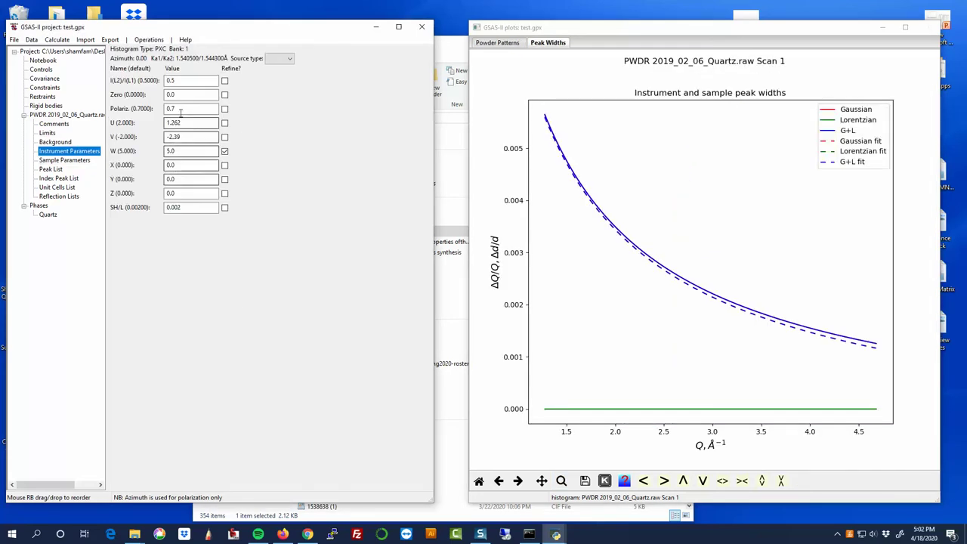
click(224, 151)
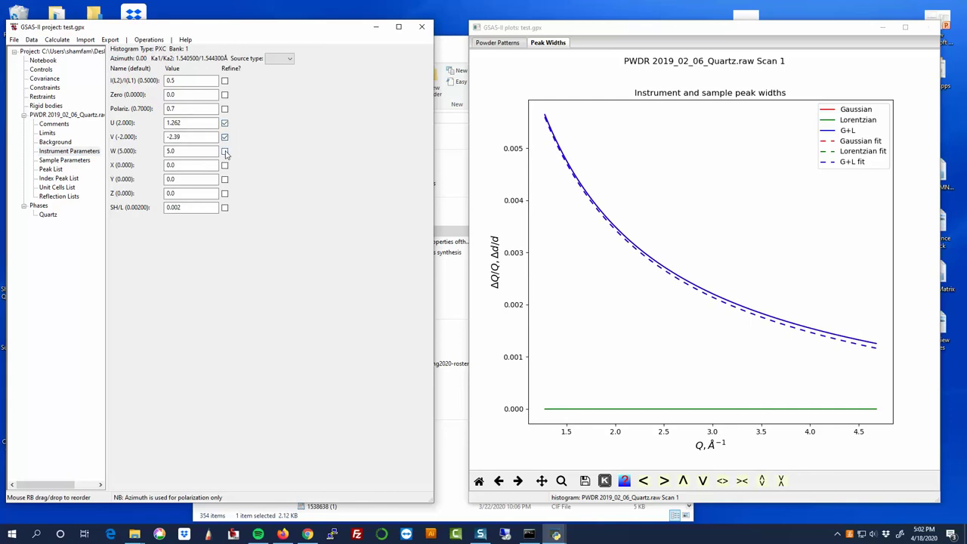
click(225, 151)
Refine U, V and W together, loading 0.805, -2.689 and 4.881.
click(56, 39)
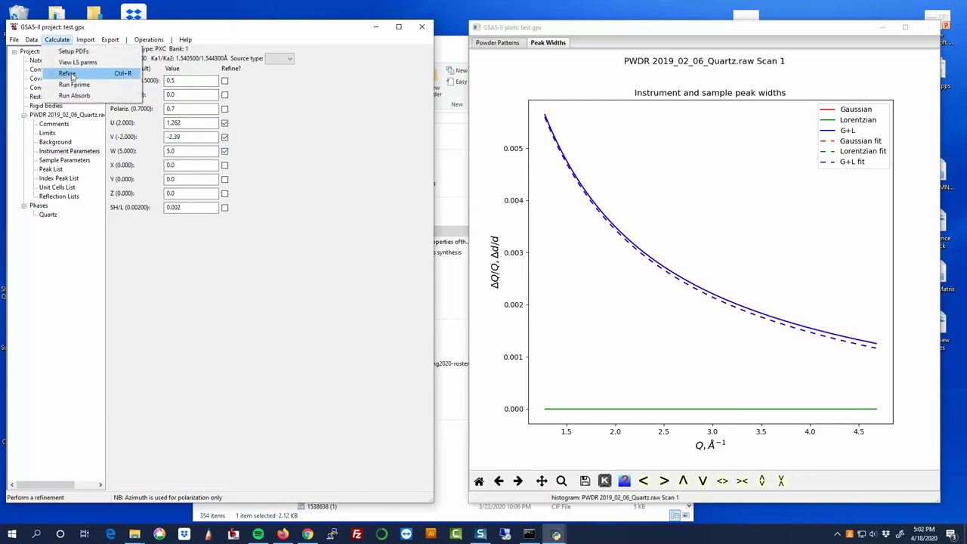
click(71, 75)
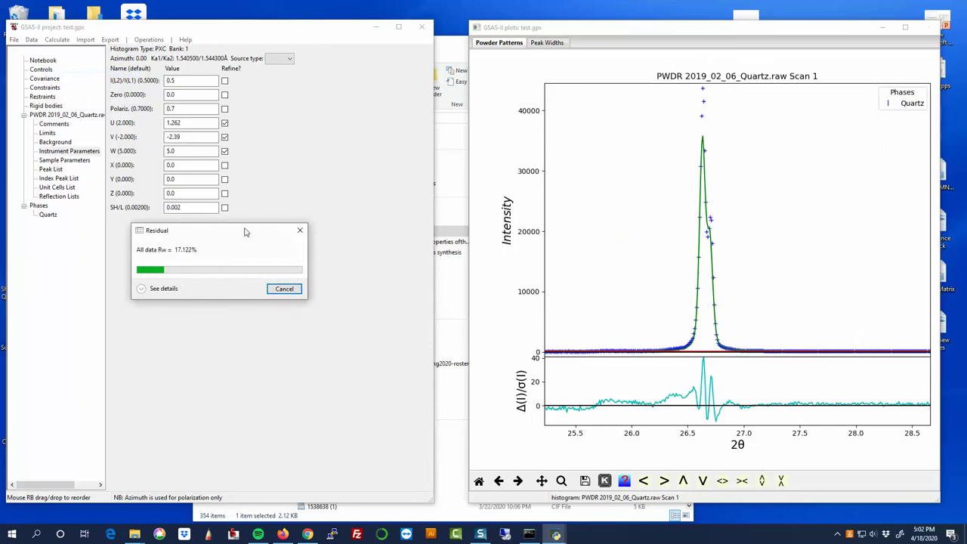
click(240, 277)
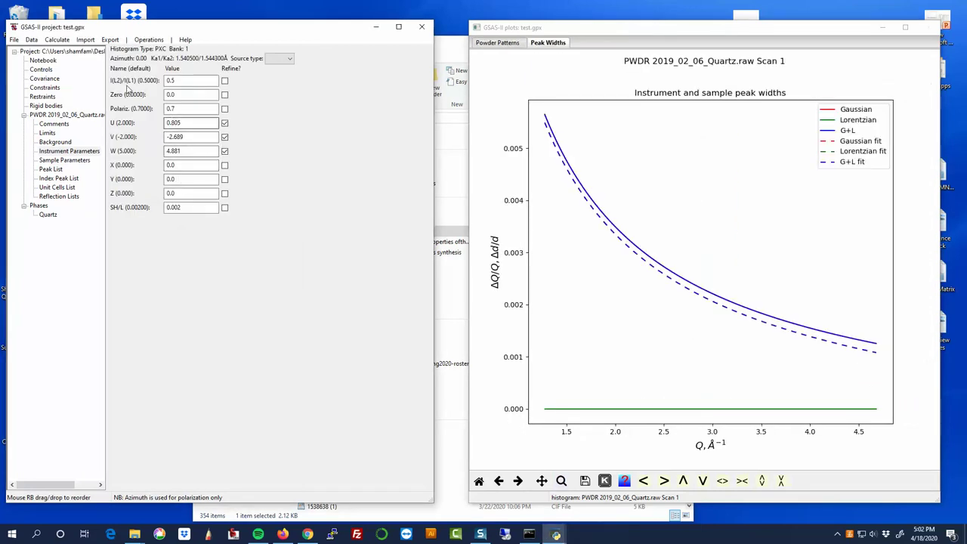
Rerun the refinement, accept the Rw 17.122 result, and stop refining U.
click(58, 41)
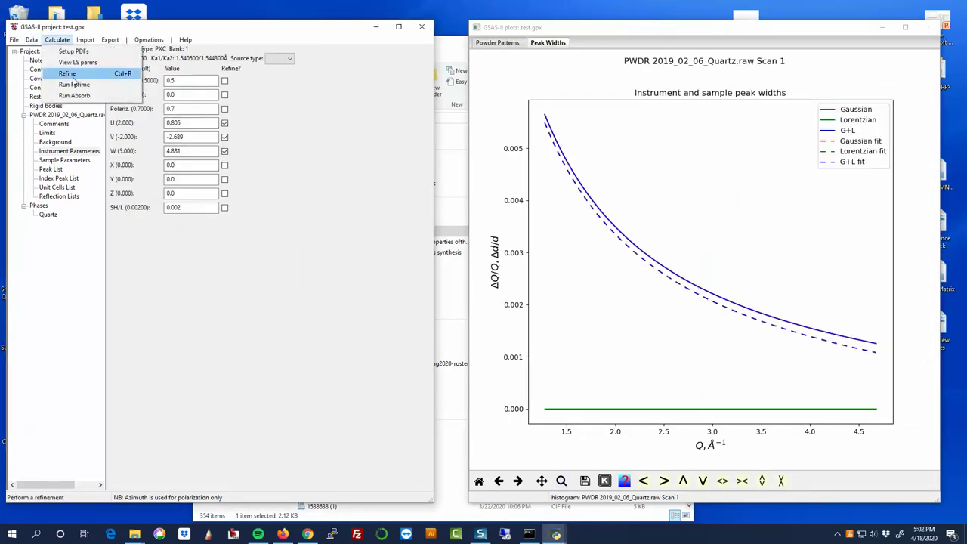
click(71, 75)
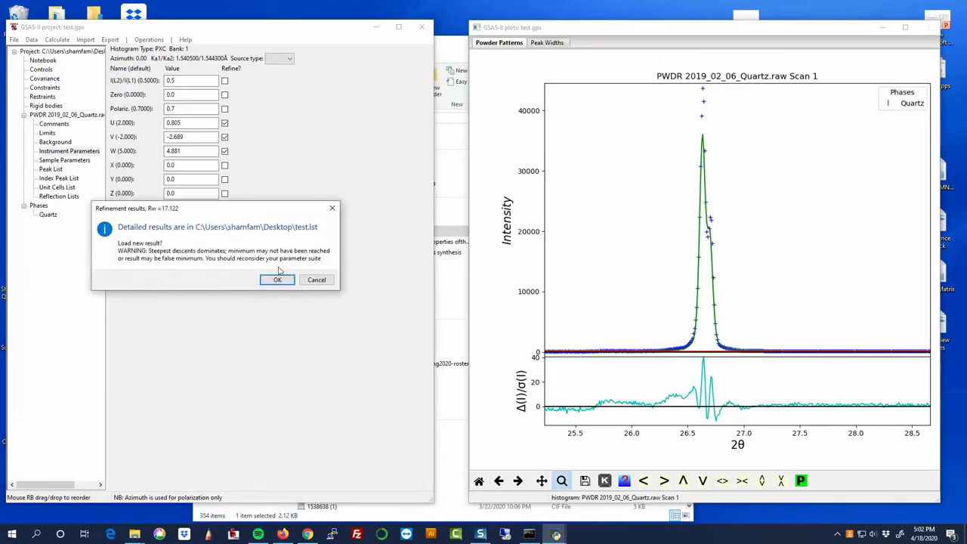
click(277, 280)
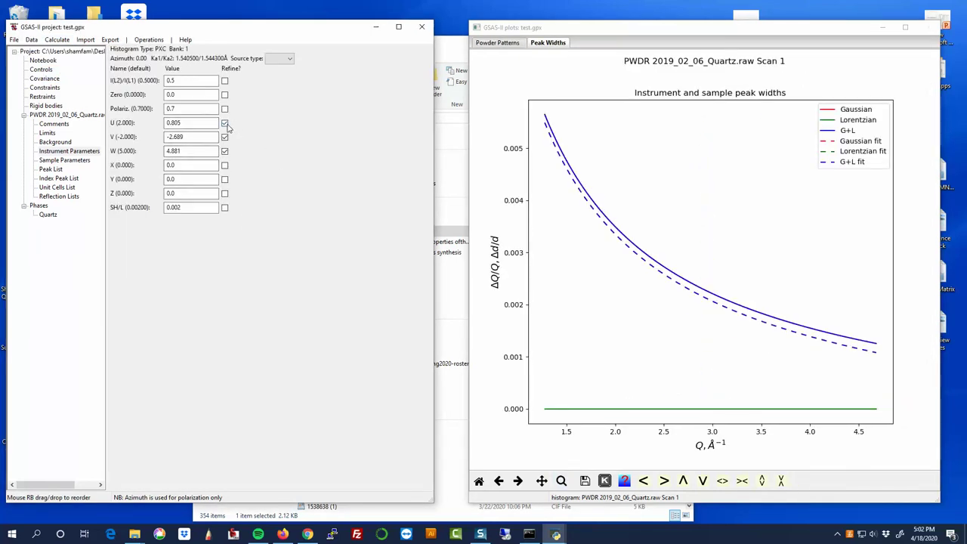
click(224, 123)
Zoom in on the 26.6° peak and the doublet near 60°, returning to the full 18–70° view.
click(499, 44)
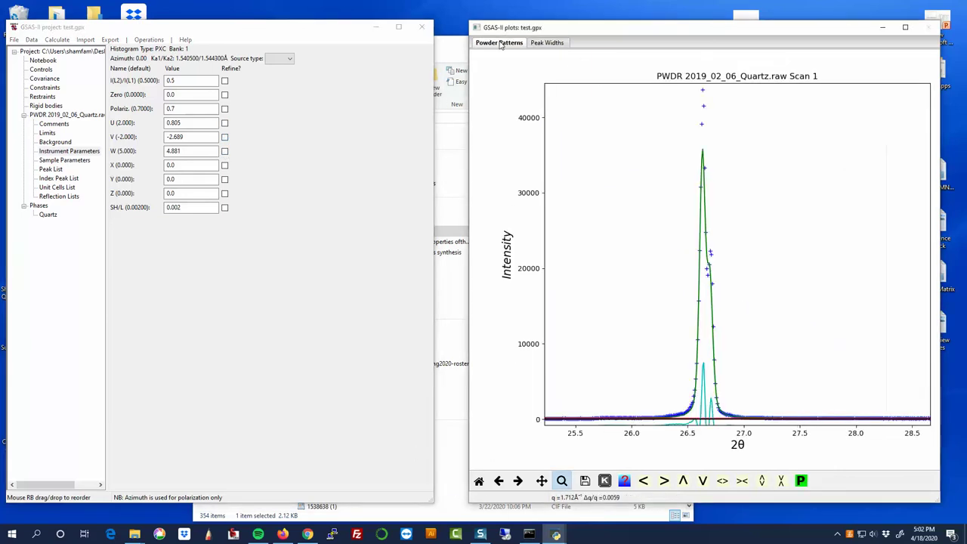
drag(654, 425, 767, 86)
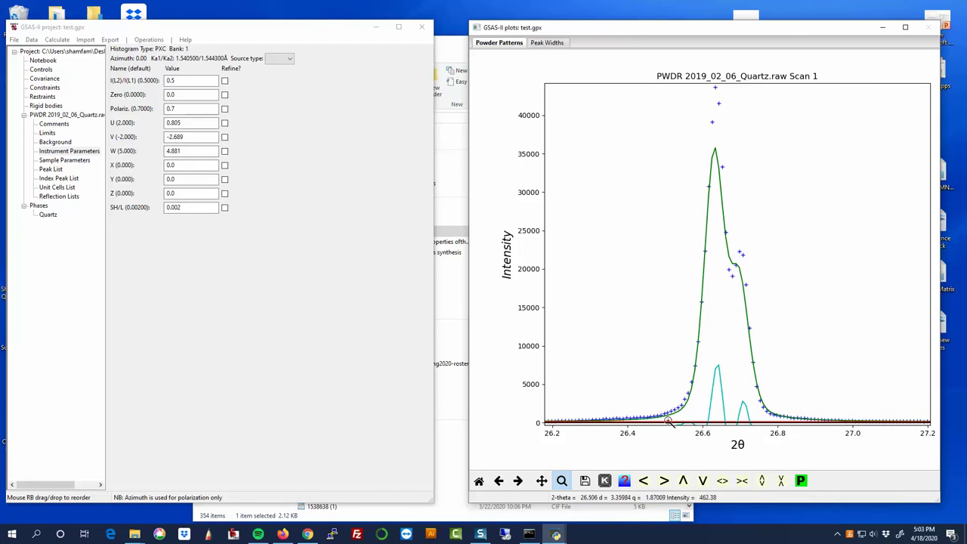
click(478, 481)
drag(830, 361, 862, 401)
drag(663, 144, 774, 377)
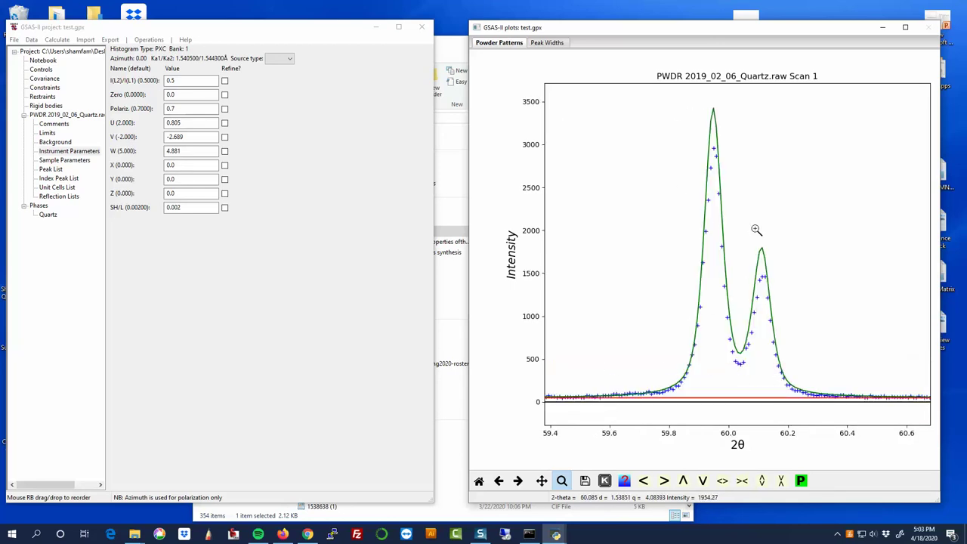
click(478, 481)
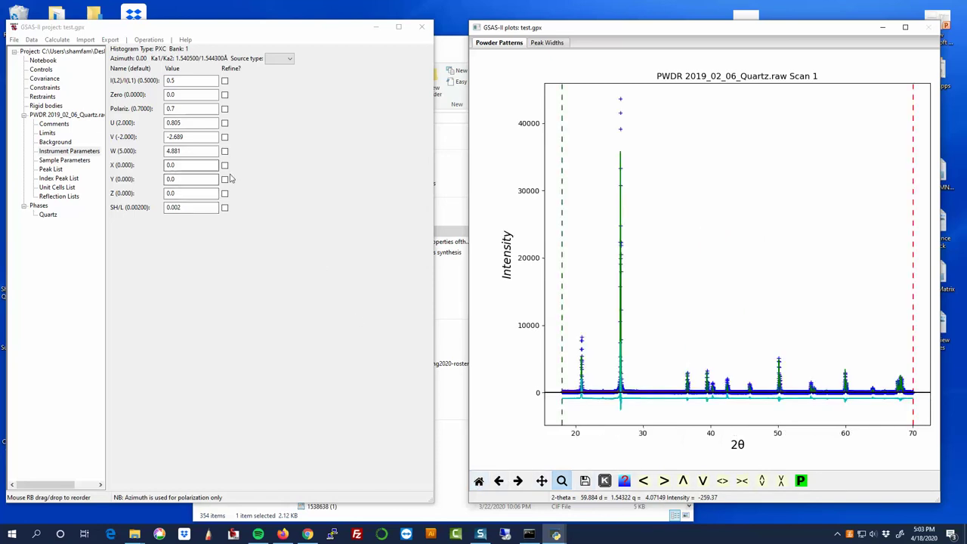
Refine the X broadening term and accept the result, X staying 0.0 at Rw 17.122.
click(224, 165)
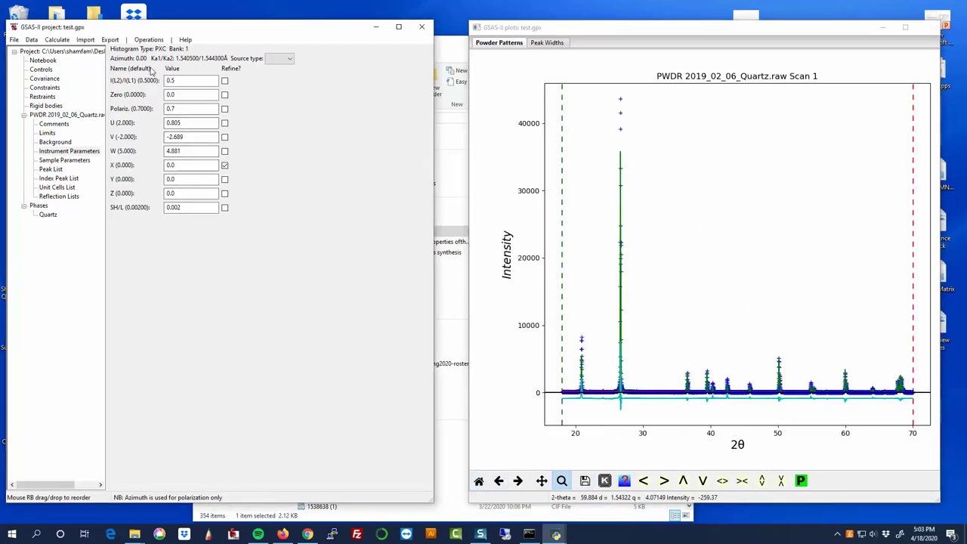
click(57, 39)
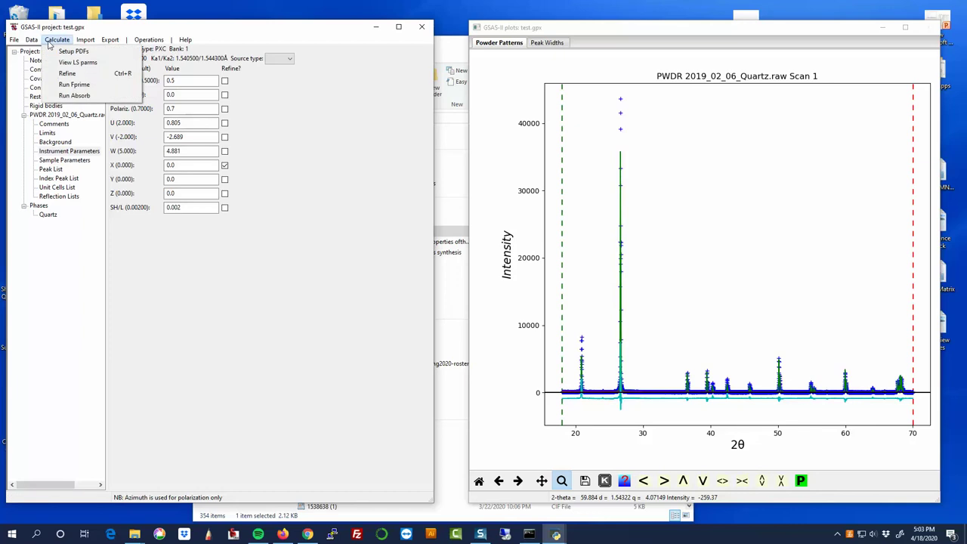
click(73, 75)
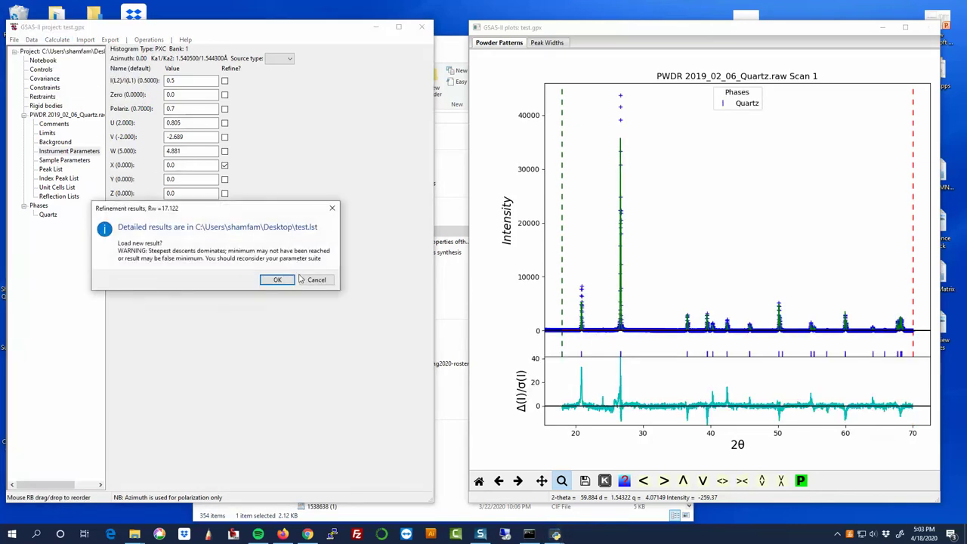
click(277, 279)
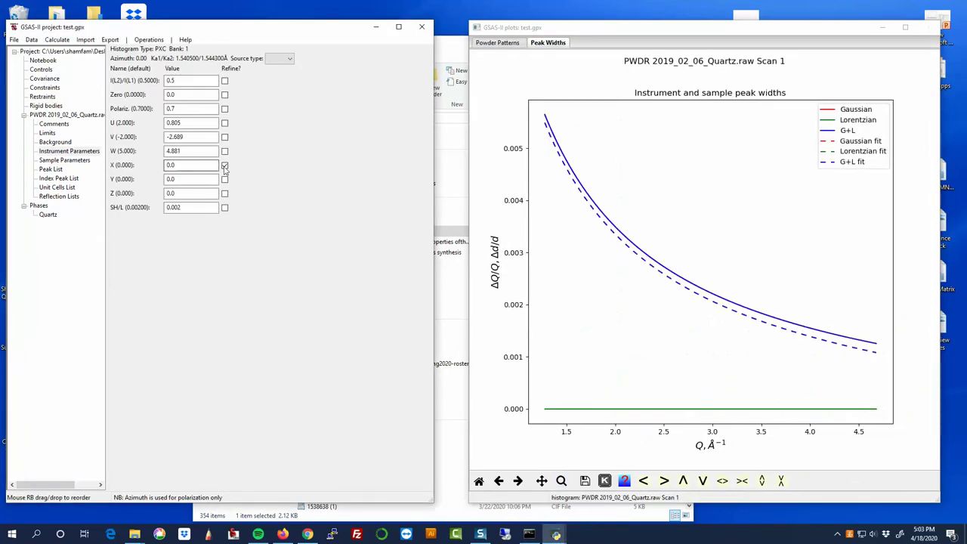
Swap the X refine flag for Y and refine again, accepting the unchanged Rw 17.122.
click(224, 166)
click(225, 179)
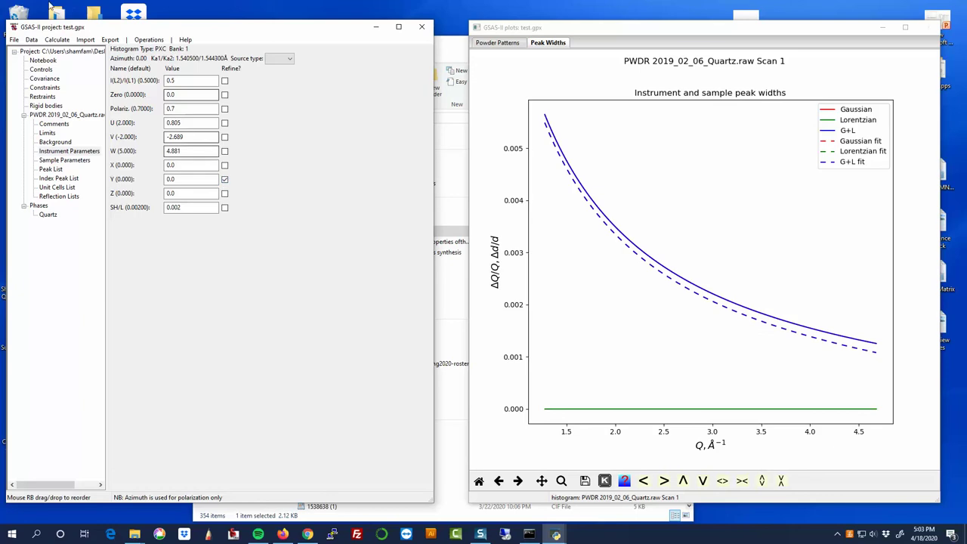
click(57, 39)
click(69, 73)
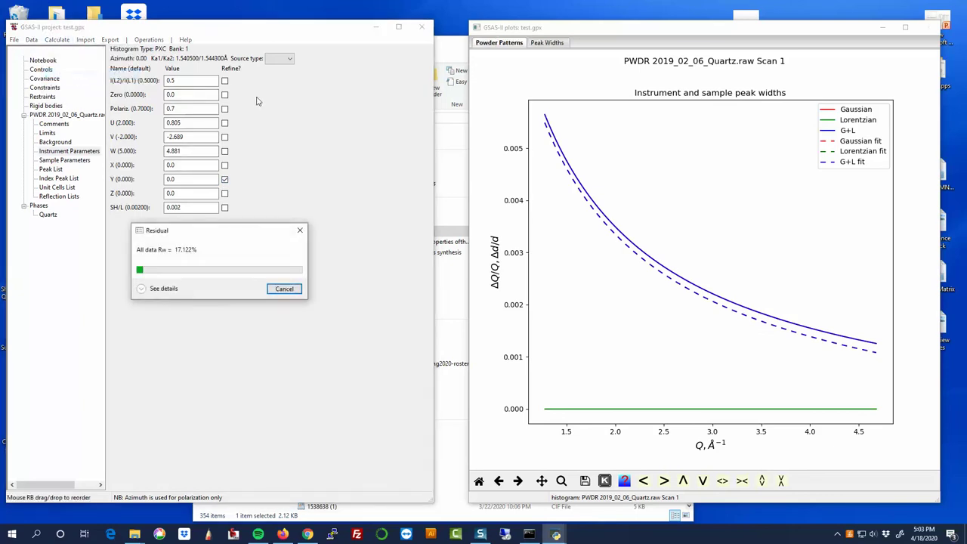
click(279, 280)
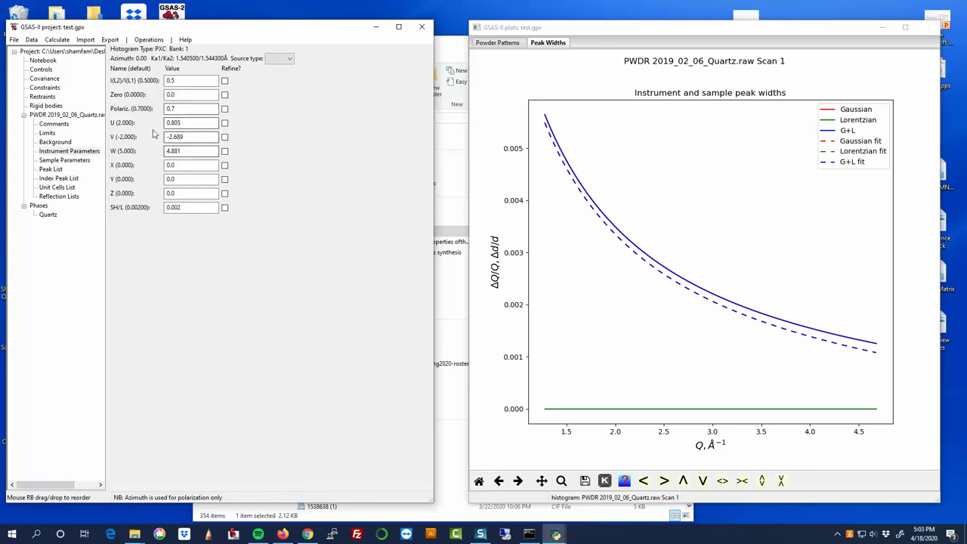
With Sample Parameters shown (displacement 14.437 µm), rerun the refinement and accept Rw 17.122.
click(57, 170)
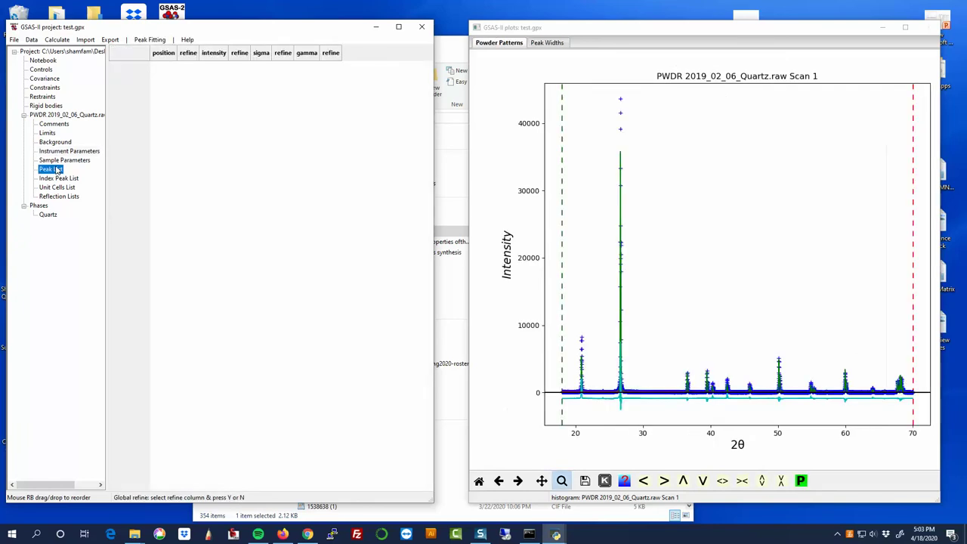
click(58, 160)
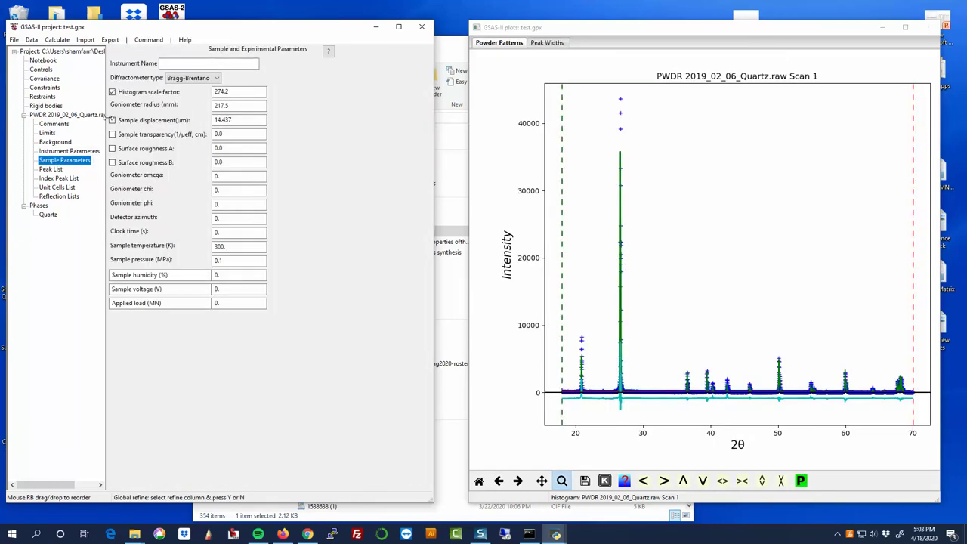
click(34, 40)
mouse_move(56, 39)
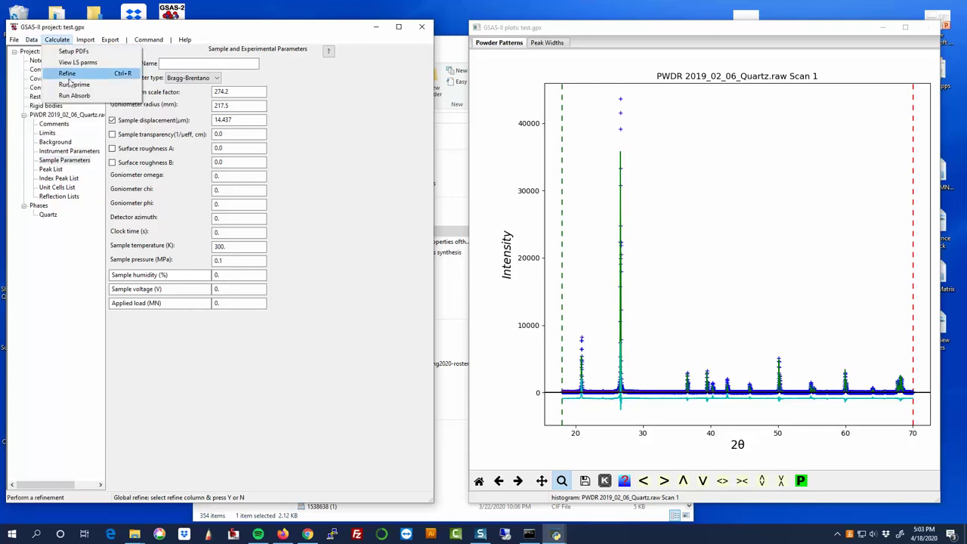
click(67, 73)
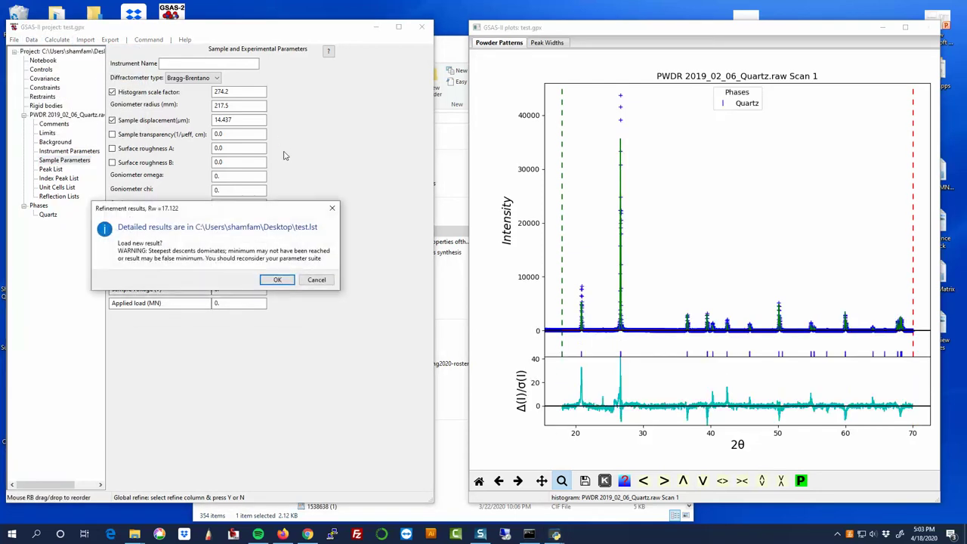
click(277, 279)
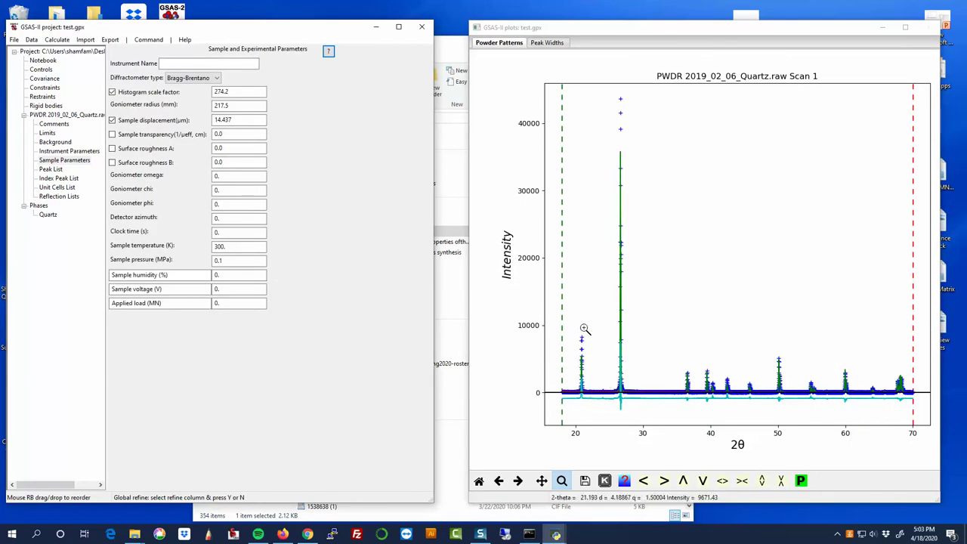
Zoom in on the 21° and 26.6° peaks, resetting after each, then frame 35–70° 2θ.
drag(574, 319, 592, 409)
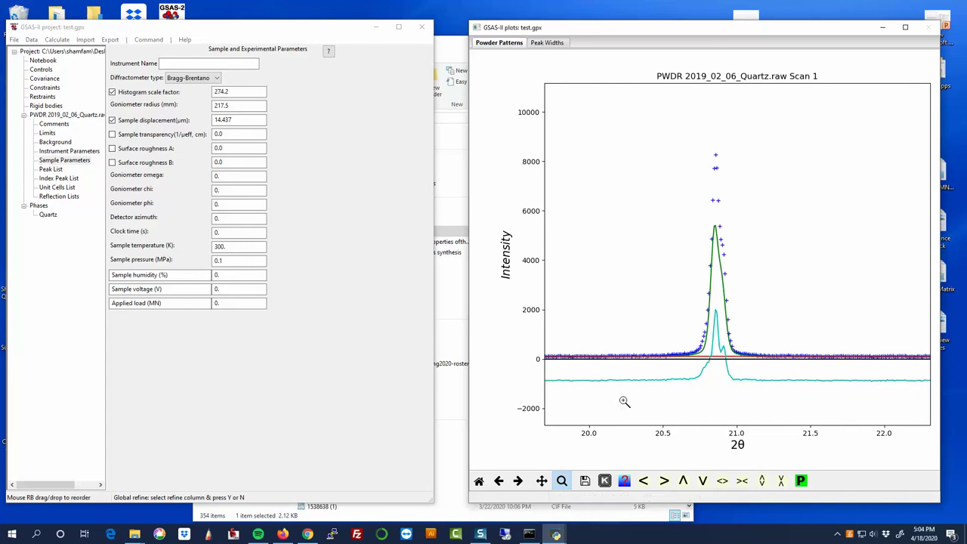
click(479, 481)
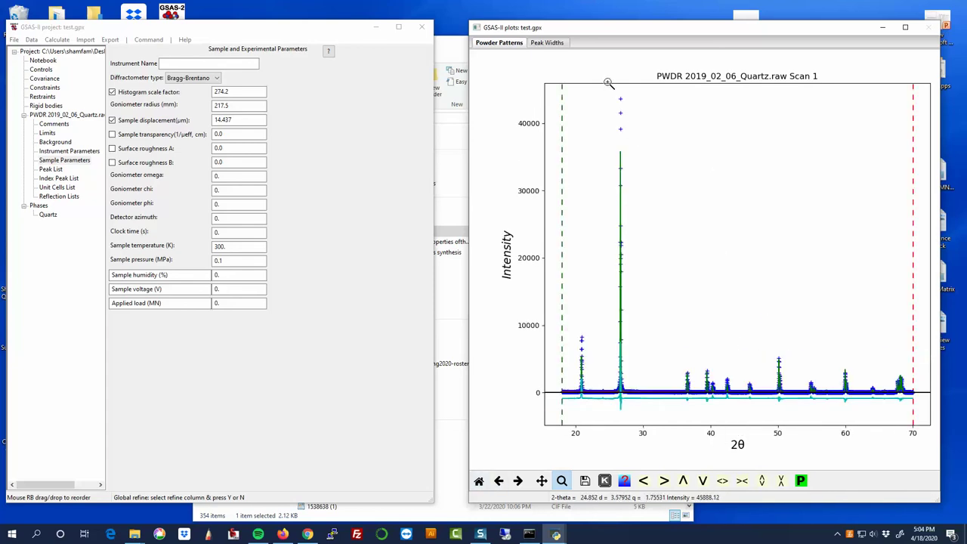
drag(605, 88, 642, 421)
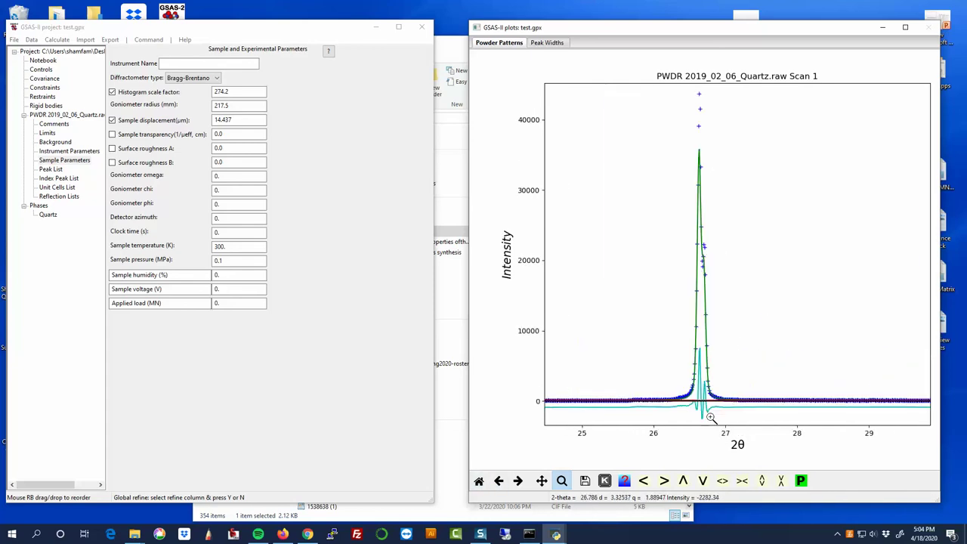
click(478, 481)
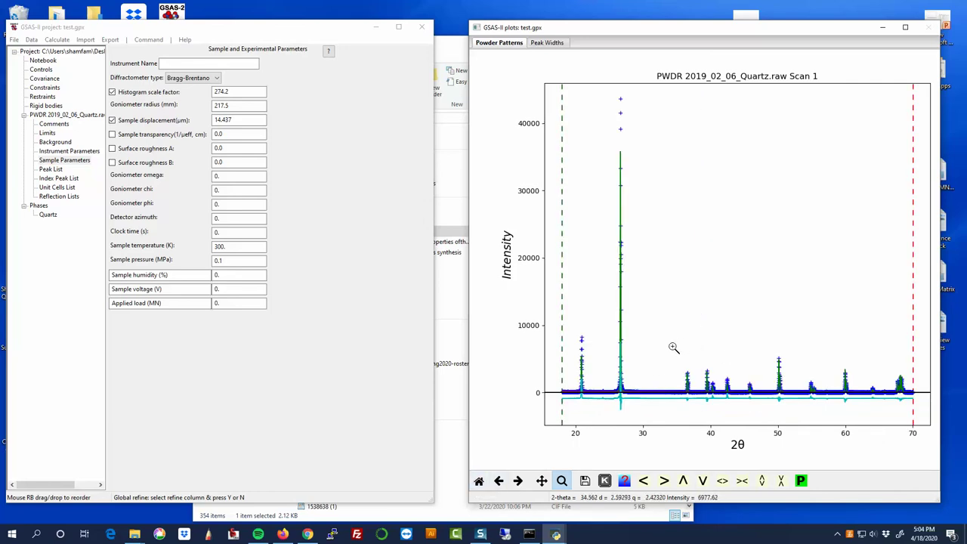
drag(670, 347, 916, 409)
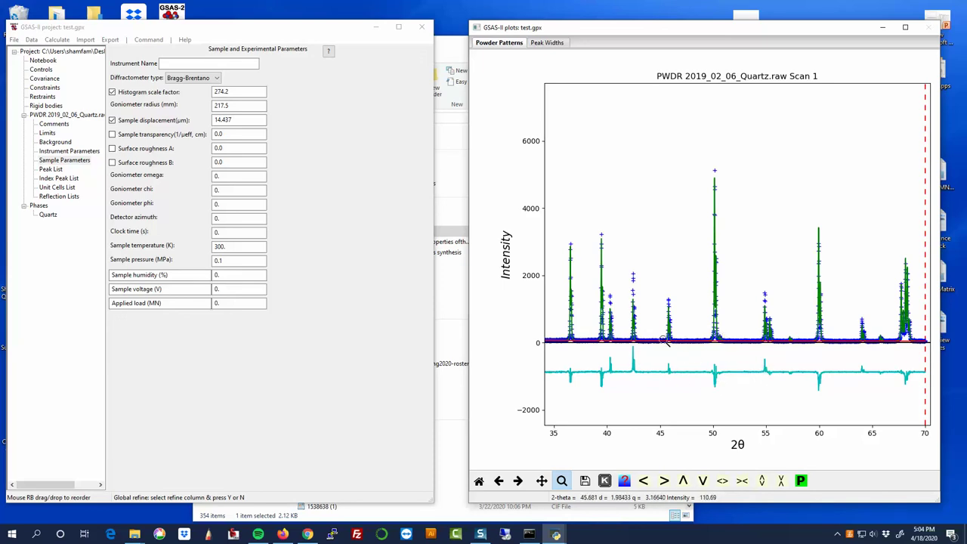
In the Quartz Atoms table, flag Si1 and O1 to refine coordinates and Uiso (XU).
click(38, 206)
click(47, 215)
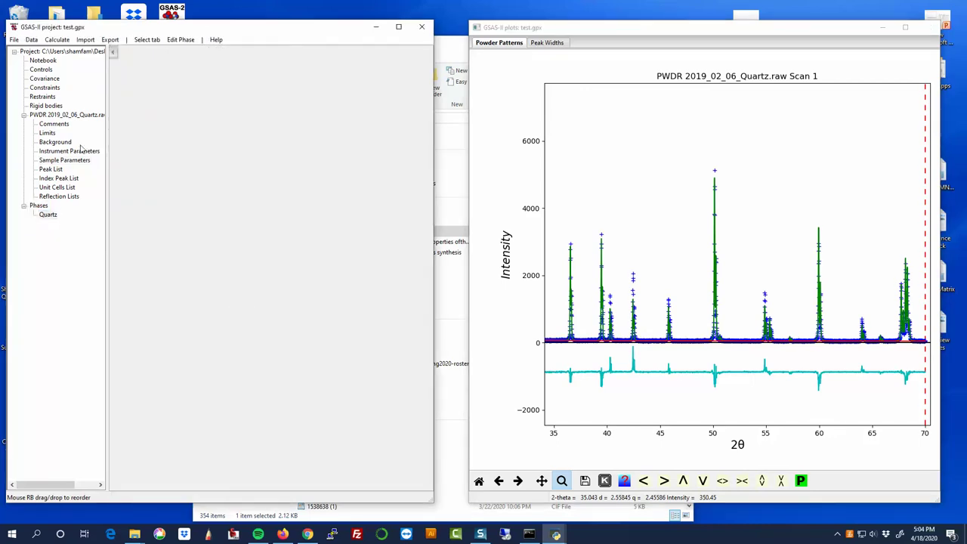
click(181, 53)
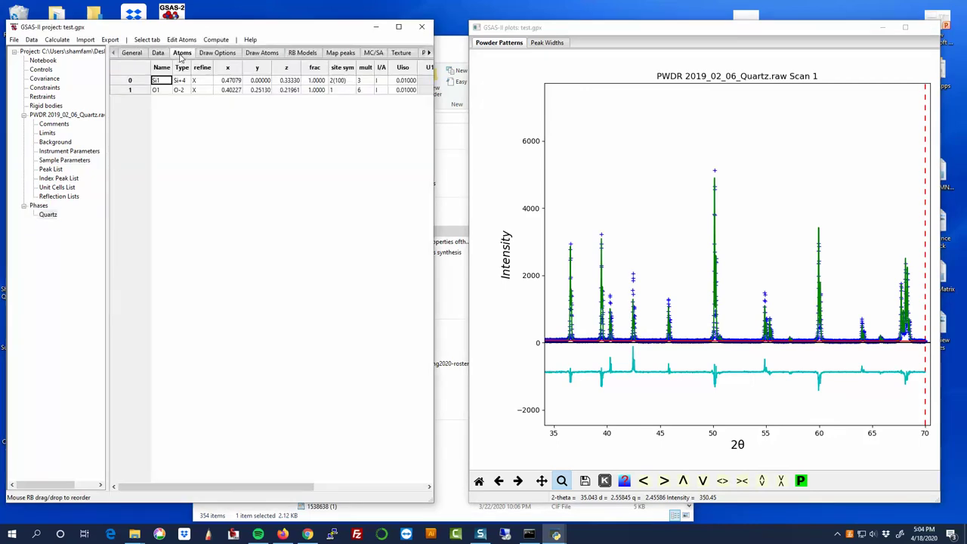
click(398, 81)
click(202, 81)
double_click(202, 68)
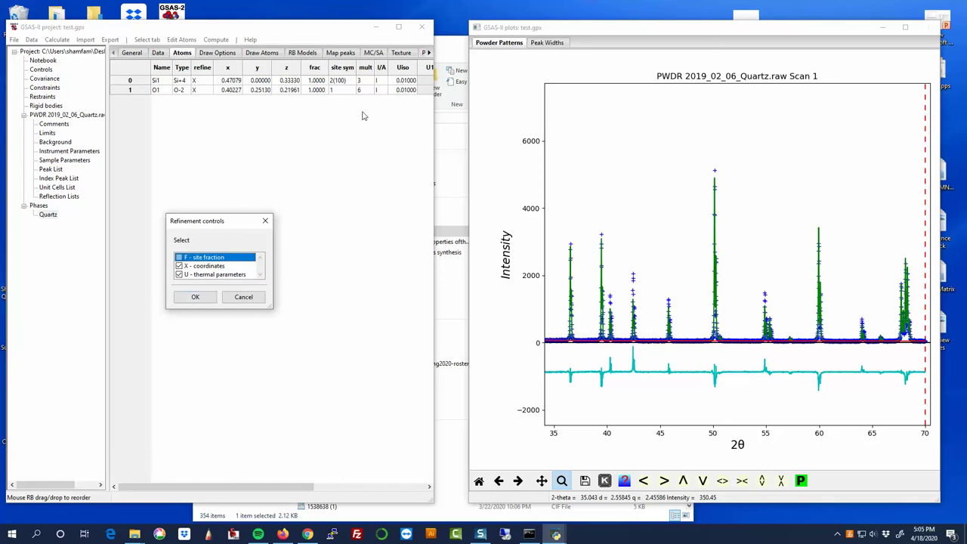
click(194, 297)
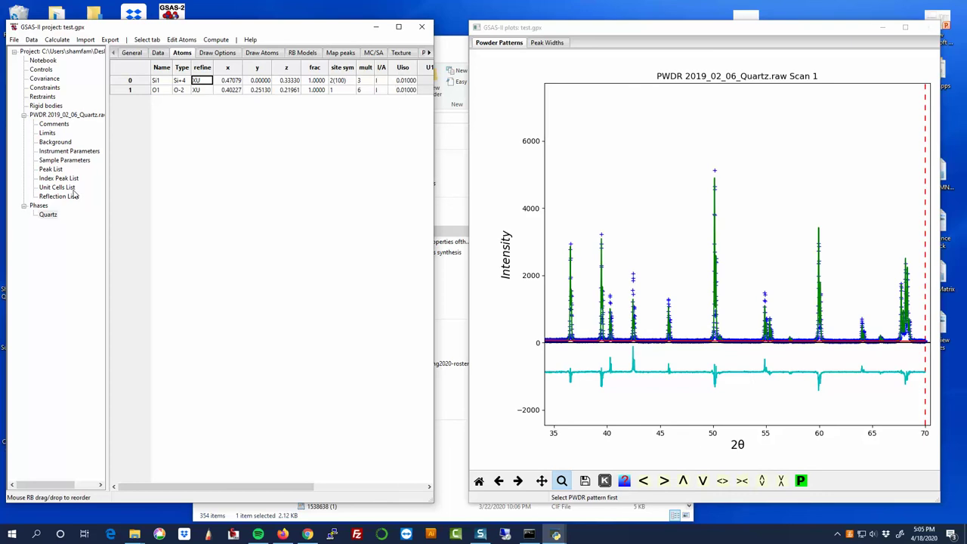
Run the refinement twice with the new atom coordinate and Uiso flags, accepting each result.
click(32, 40)
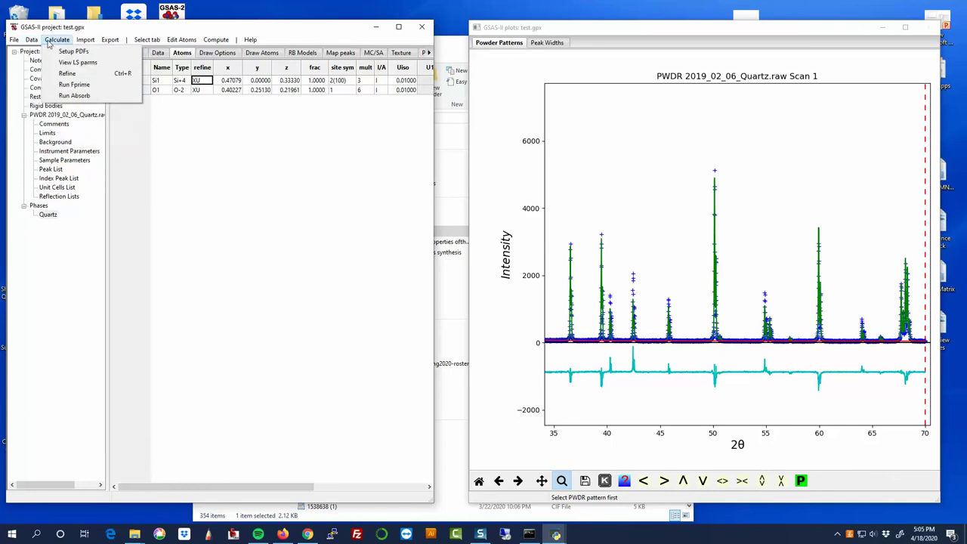
click(60, 74)
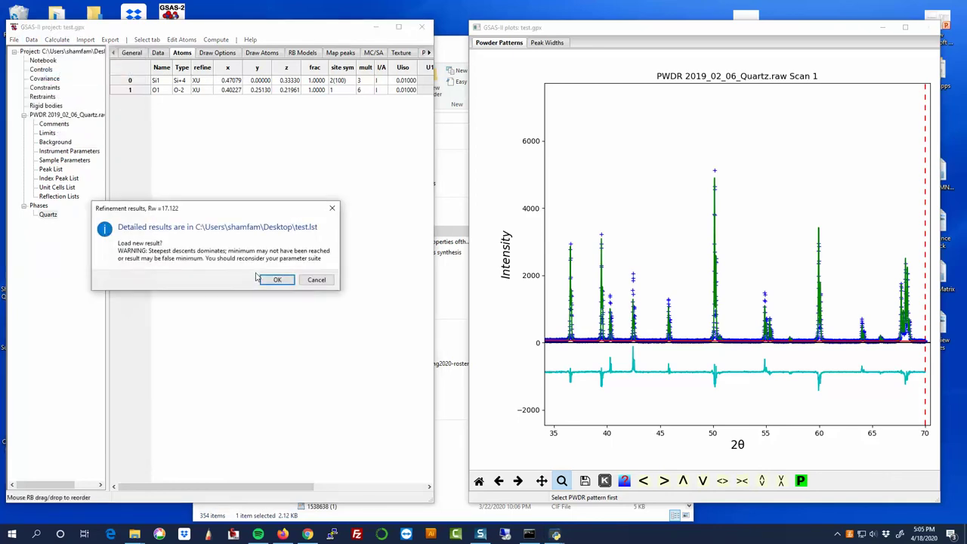
click(277, 280)
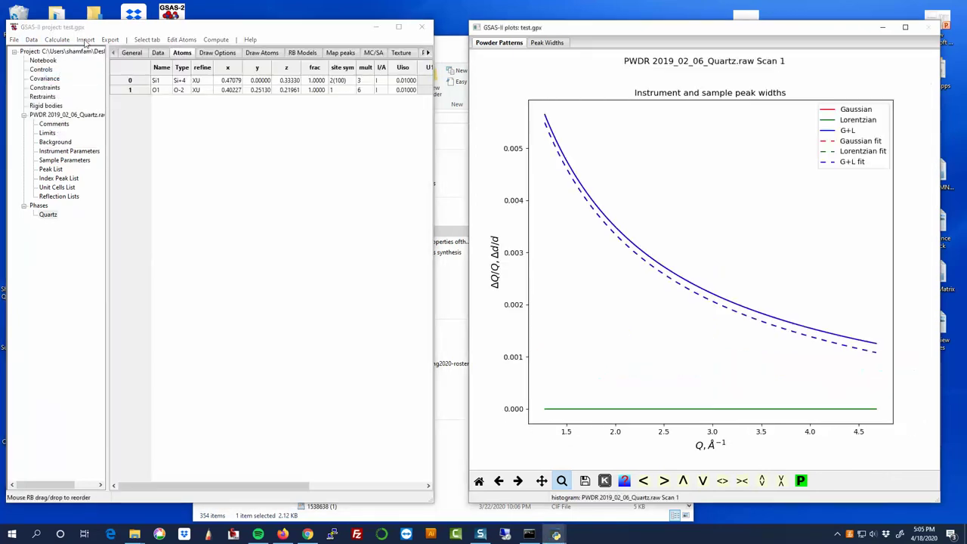
click(58, 42)
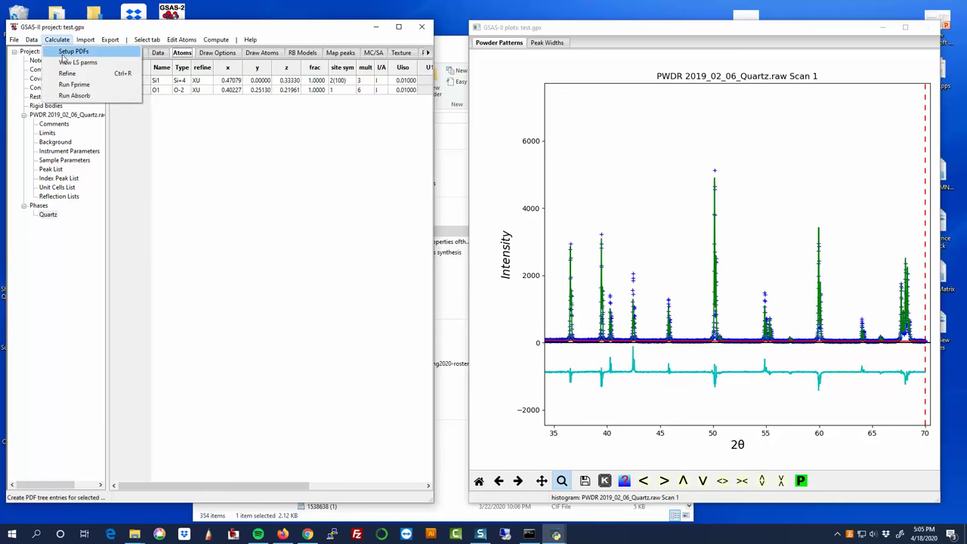
click(113, 72)
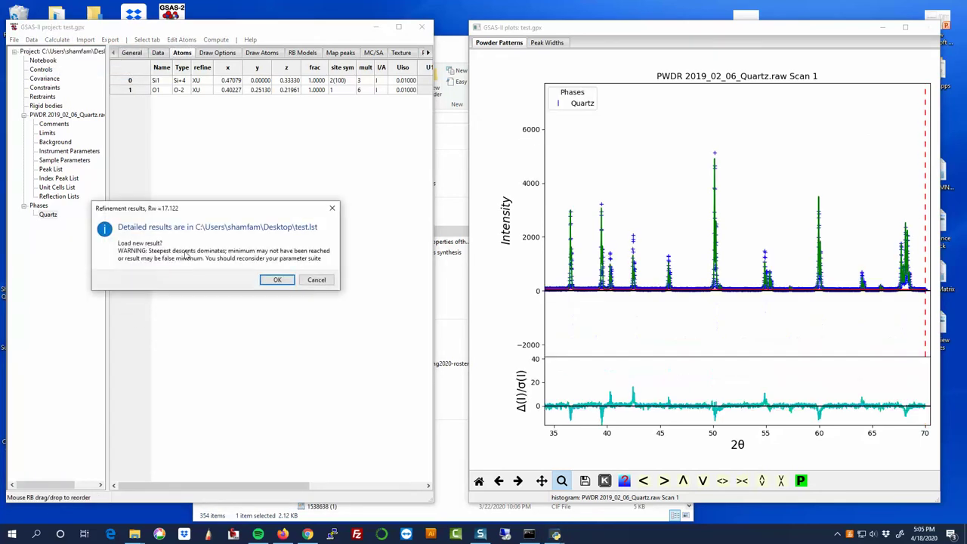
key(Return)
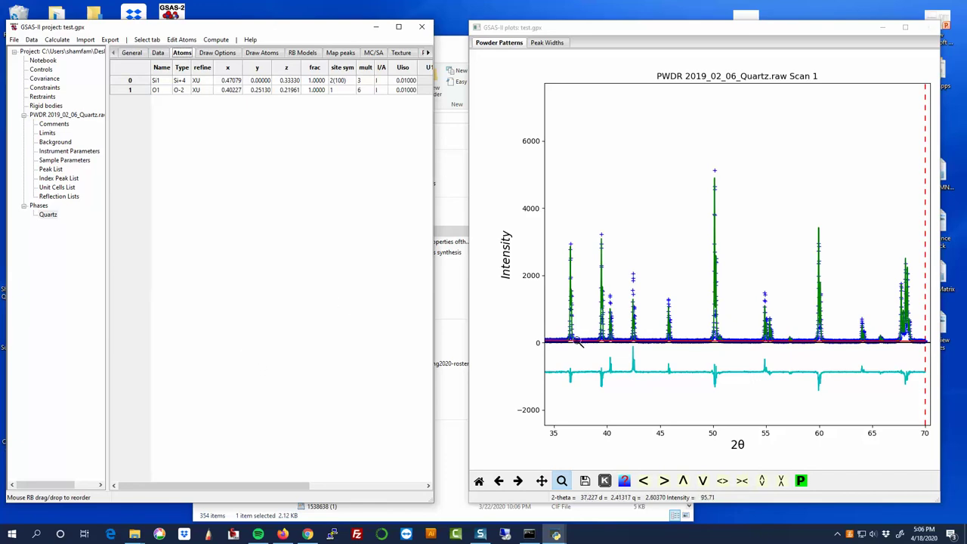
Zoom into the low-intensity background region of the plot, then return to the full 18–70° 2θ view.
click(801, 347)
drag(546, 345, 930, 331)
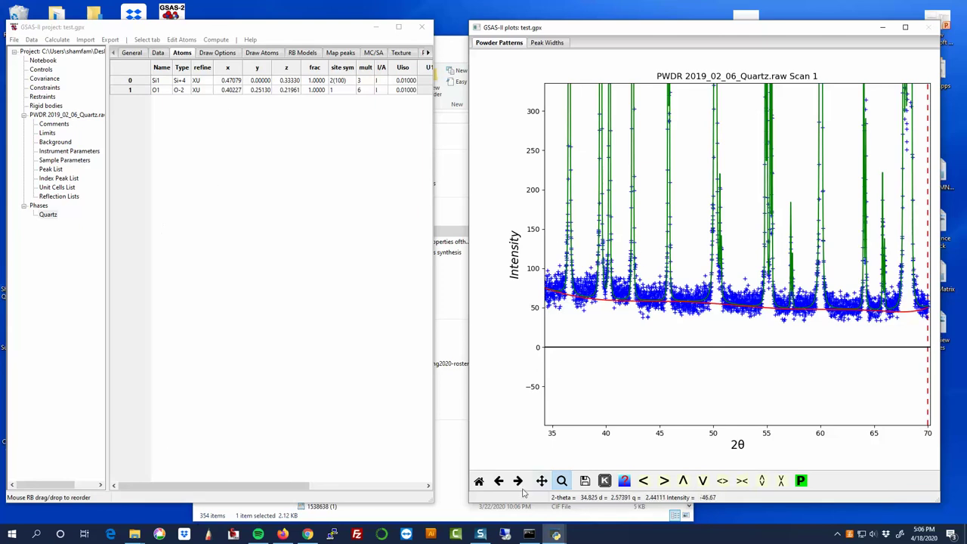
click(498, 481)
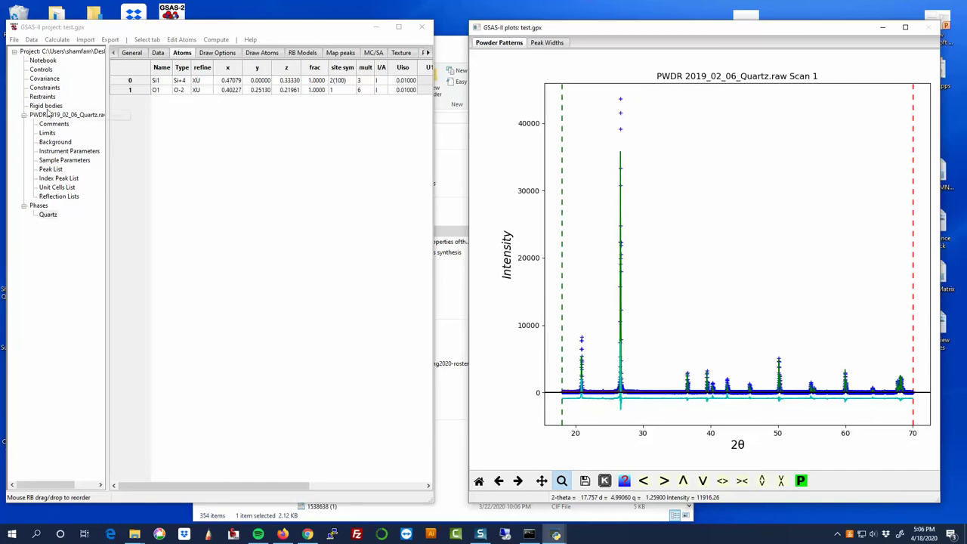
Show the quartz scan's Instrument Parameters page with its refined U, V, W peak-width curves.
click(54, 151)
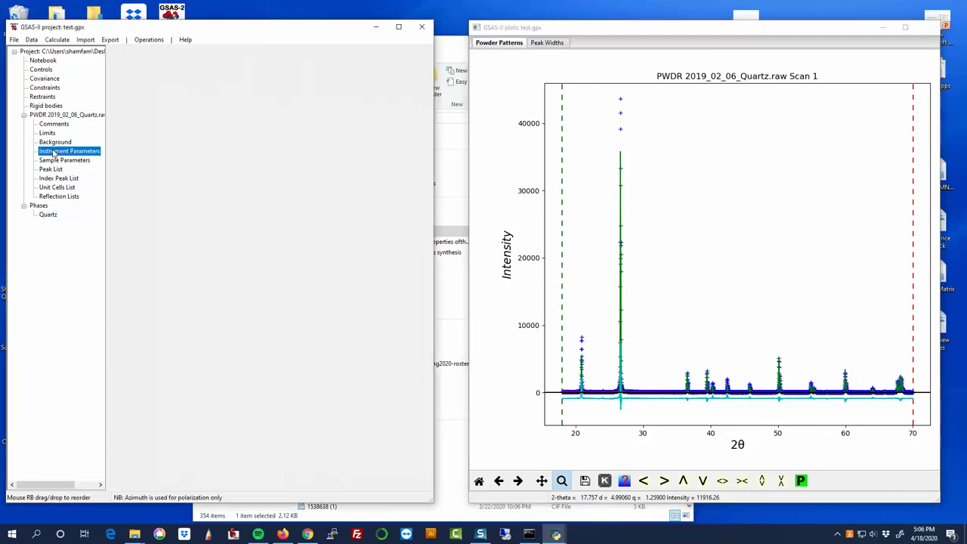